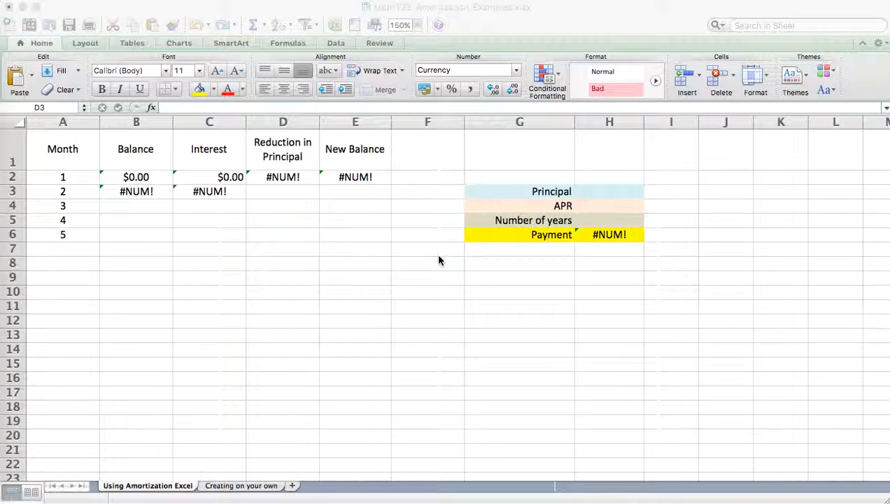
pyautogui.click(201, 234)
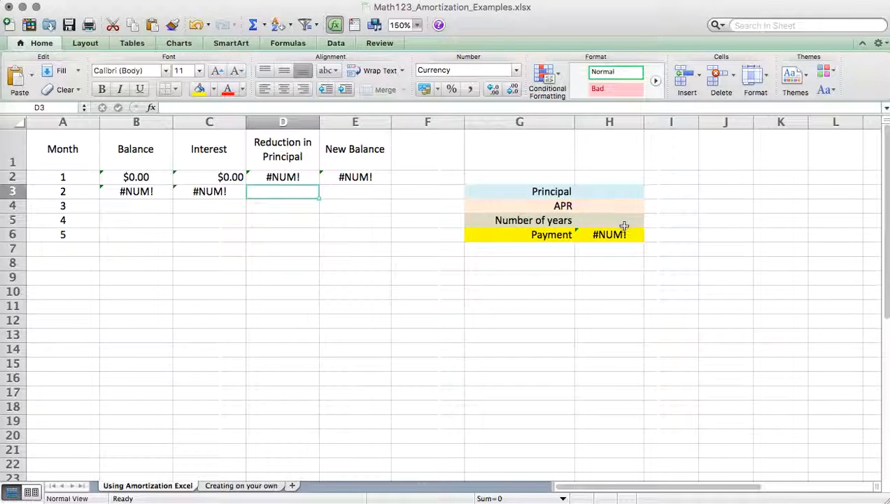
pyautogui.click(598, 190)
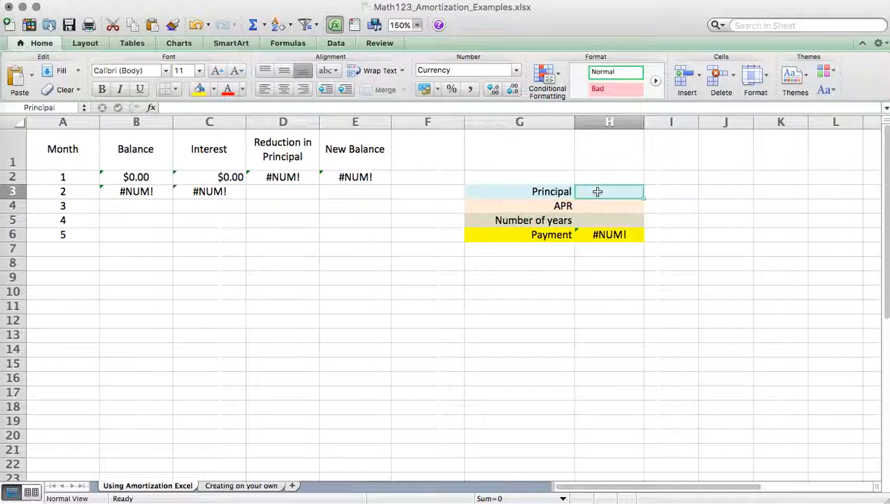
pyautogui.press('Return')
pyautogui.press('Down')
pyautogui.press('Up')
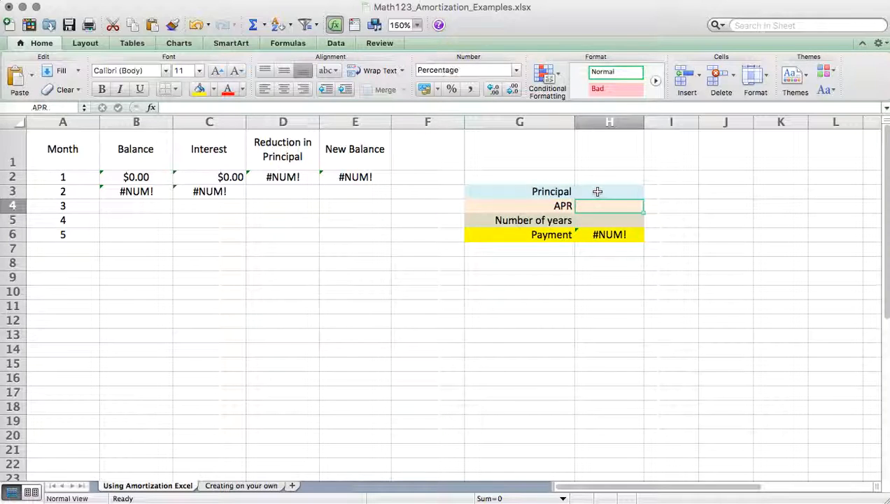
pyautogui.press('Up')
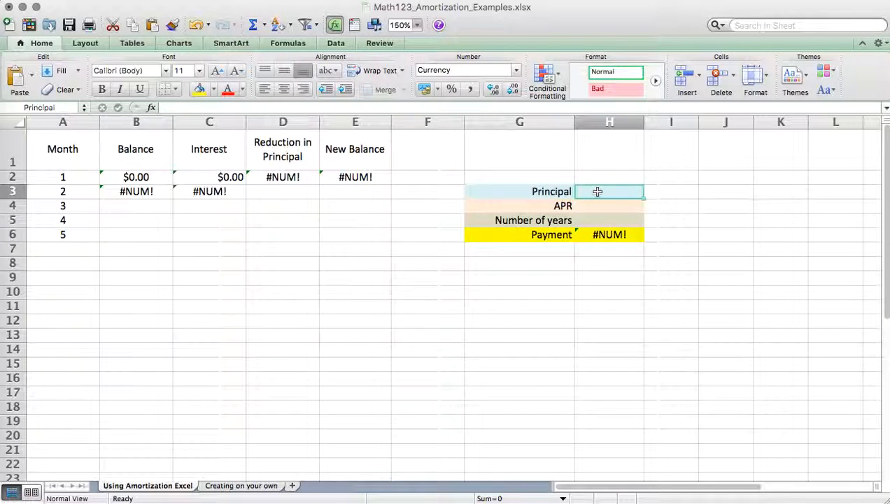
pyautogui.press('Down')
pyautogui.press('Down')
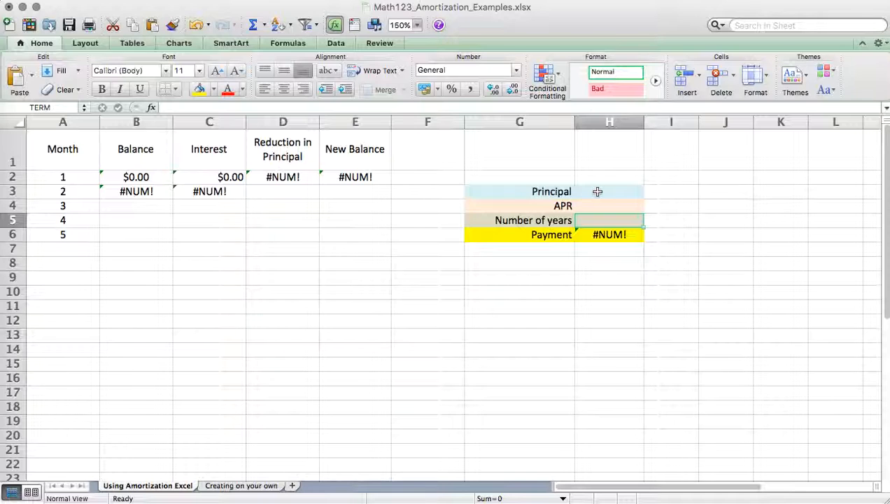
# - Fill in the loan terms with a principal of 250000, an APR of 5.5% and 30 for the number of years
pyautogui.press('Up')
pyautogui.press('Up')
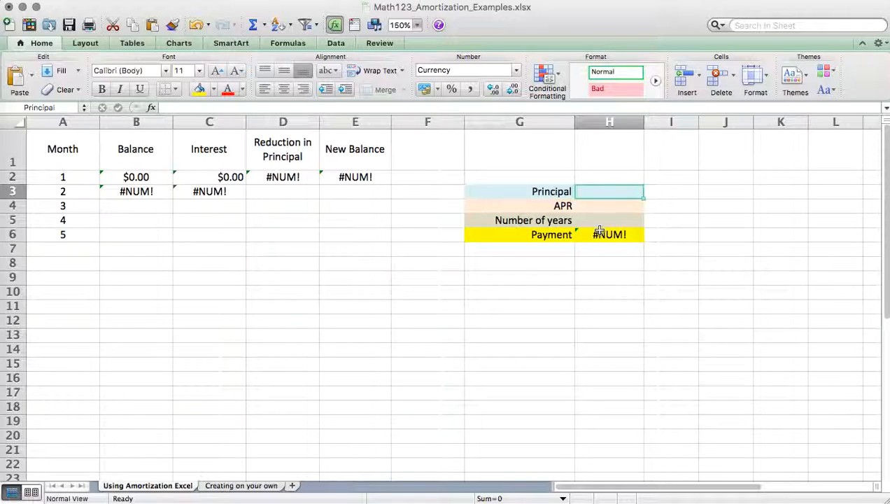
pyautogui.write('250')
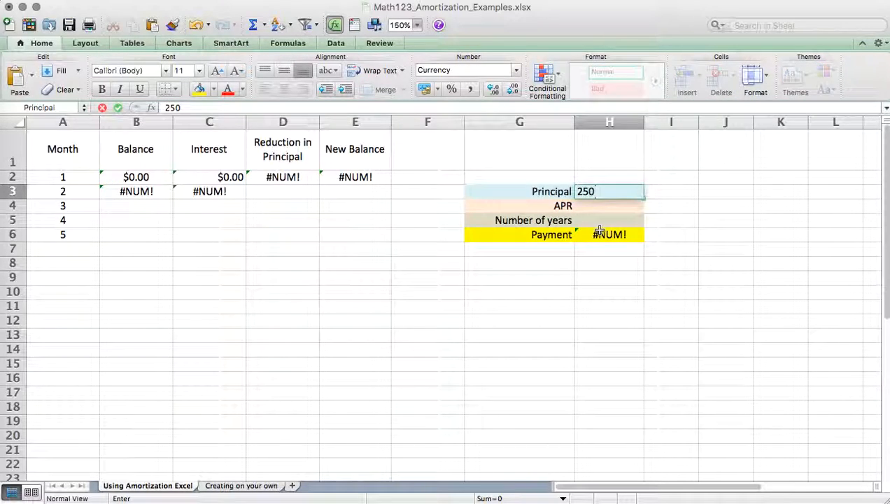
pyautogui.write('000')
pyautogui.press('Return')
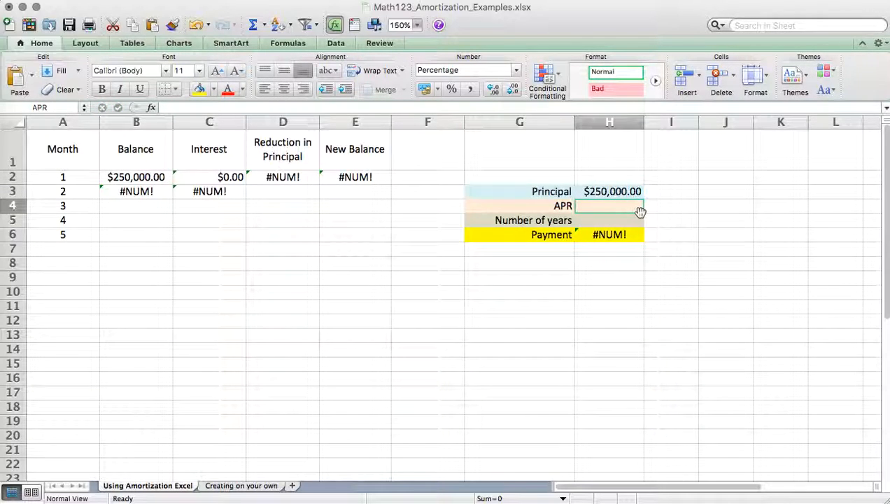
pyautogui.write('5.5')
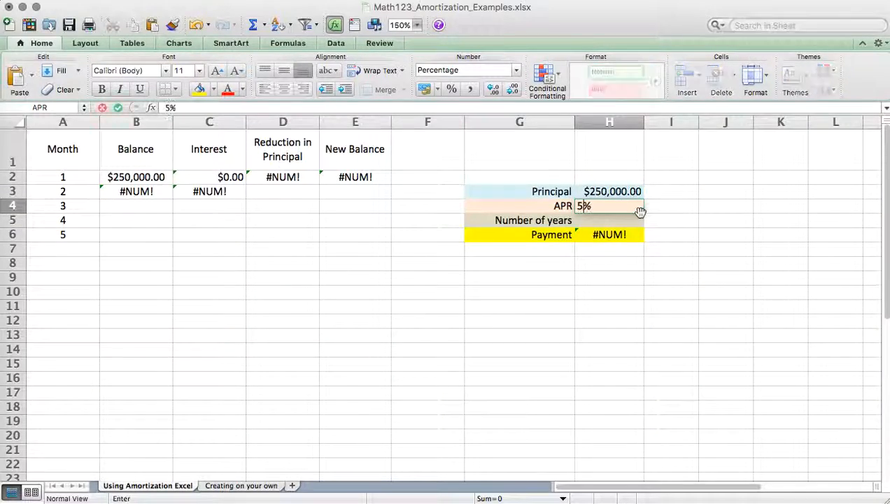
pyautogui.press('Return')
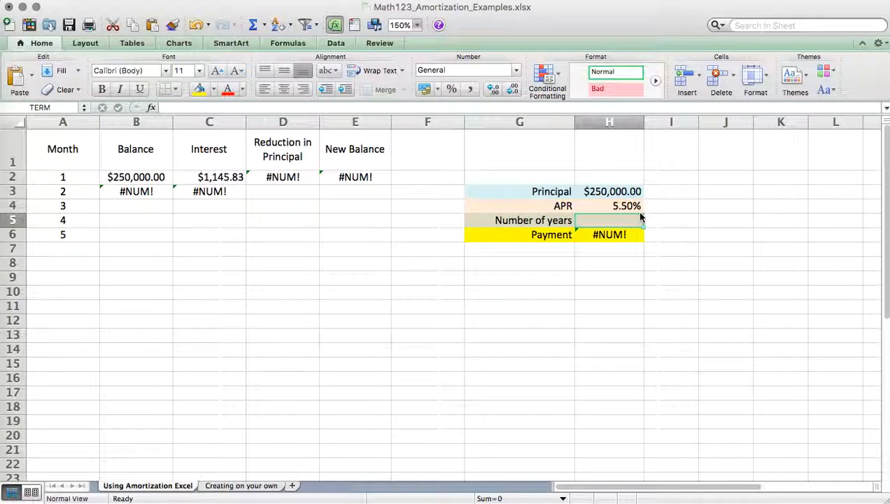
pyautogui.write('30')
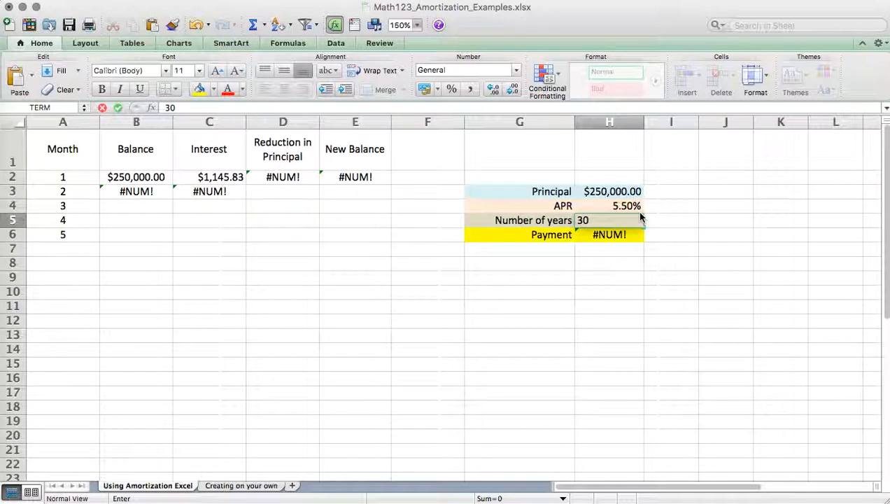
pyautogui.press('Return')
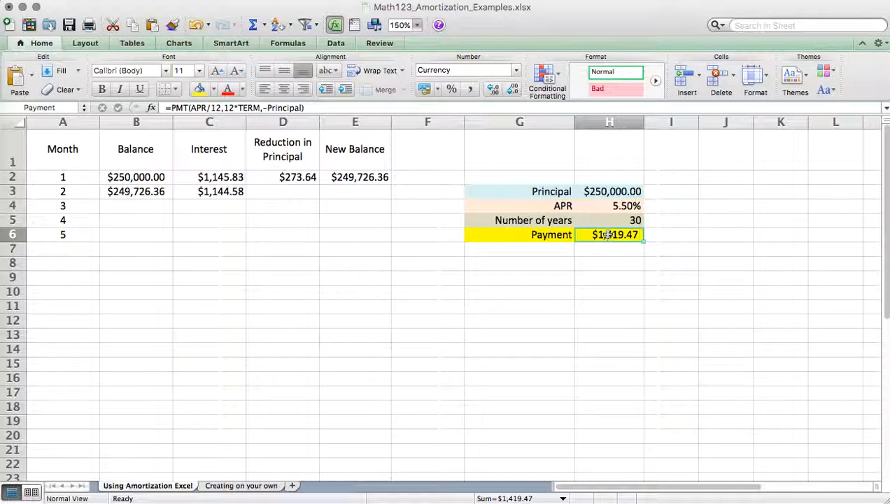
# - Examine the PMT formula in the Payment cell and the principal, term and APR cells it refers to
pyautogui.click(312, 108)
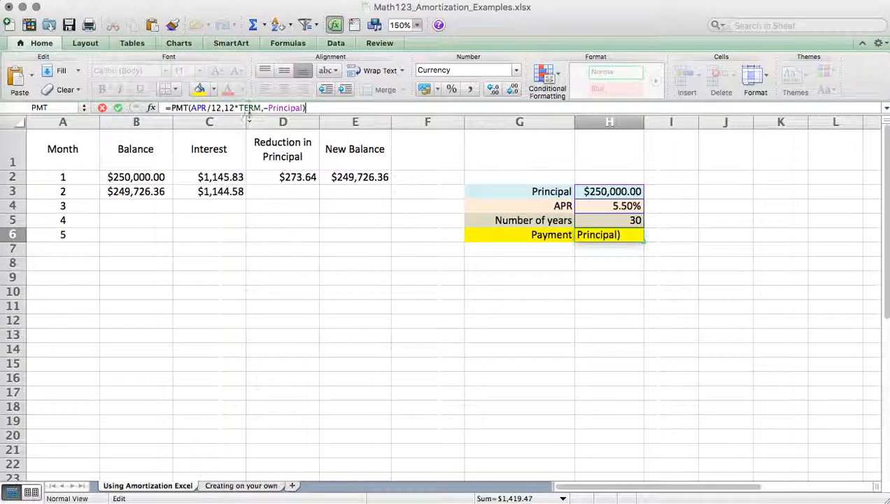
pyautogui.click(291, 108)
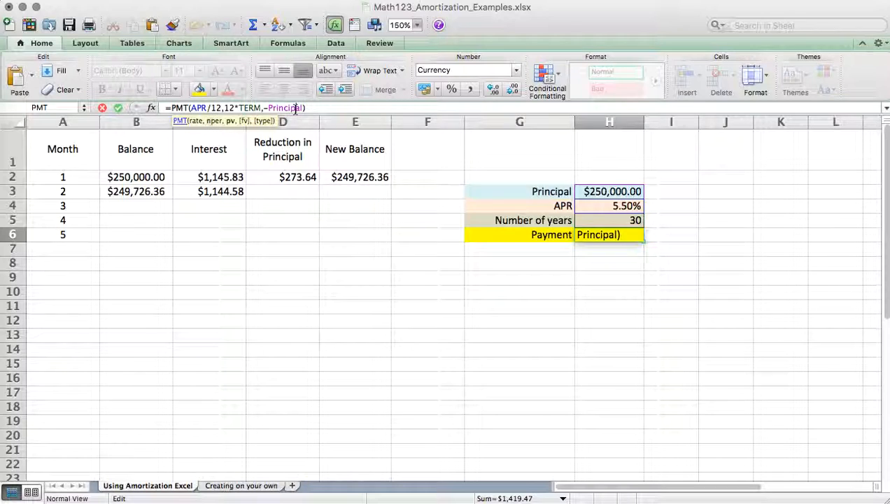
pyautogui.press('Return')
pyautogui.click(617, 194)
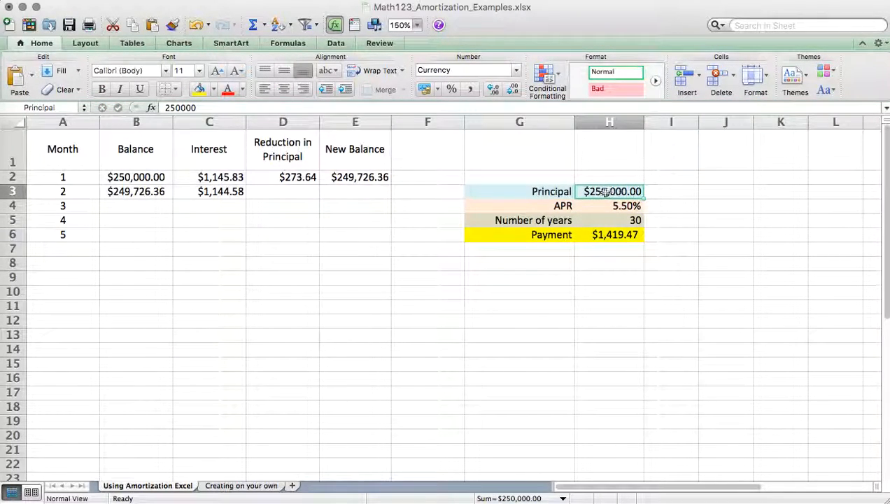
pyautogui.click(615, 223)
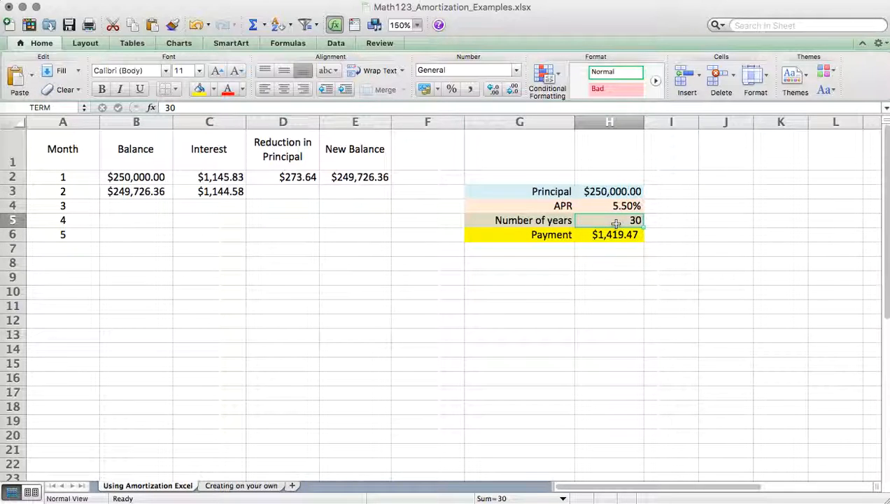
pyautogui.click(615, 233)
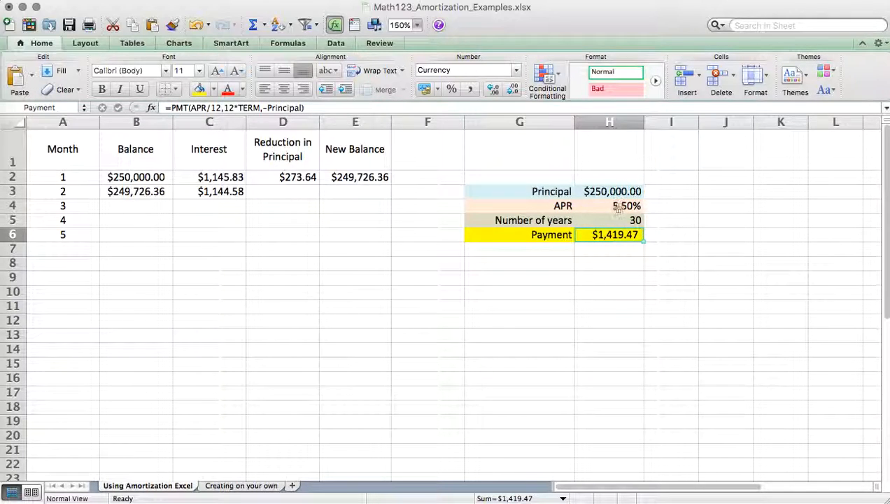
pyautogui.click(614, 206)
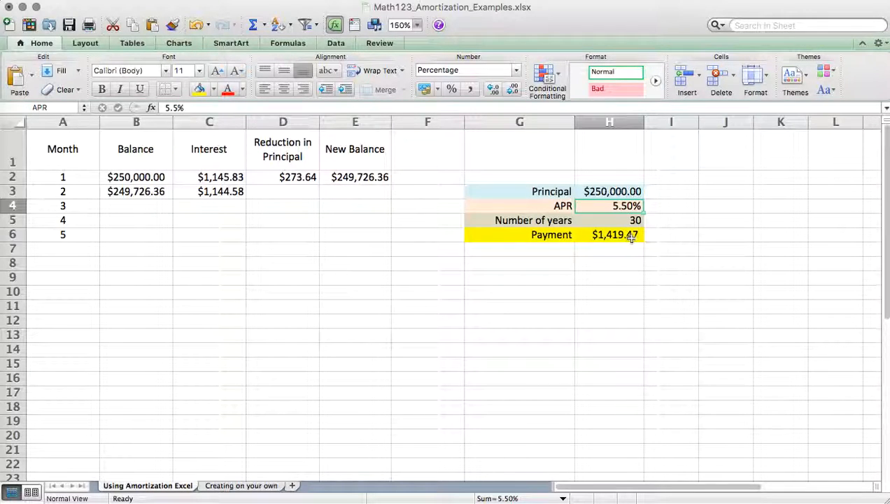
pyautogui.click(629, 237)
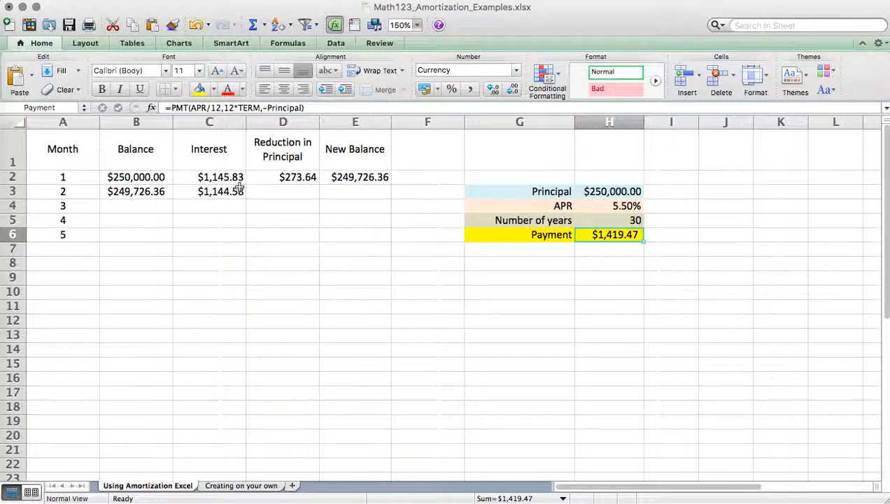
# - Check the month 2 Balance formula in B3 and fill it down the Balance column through month 5
pyautogui.click(138, 191)
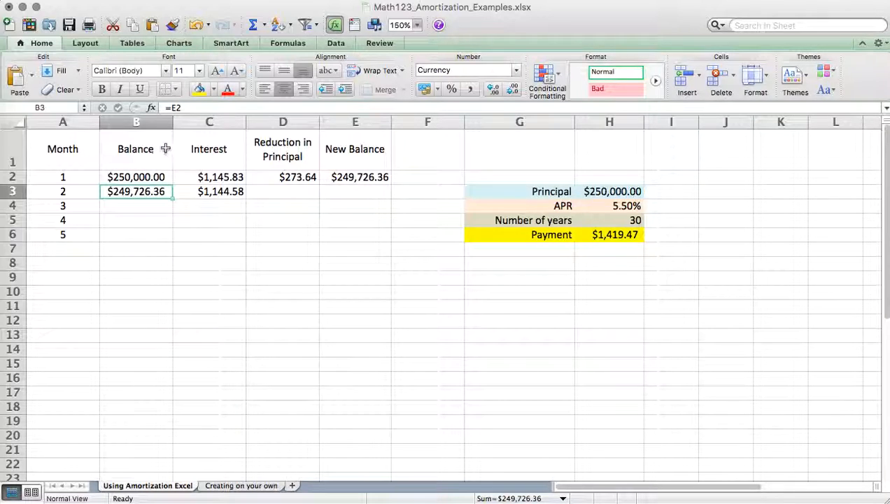
pyautogui.click(184, 108)
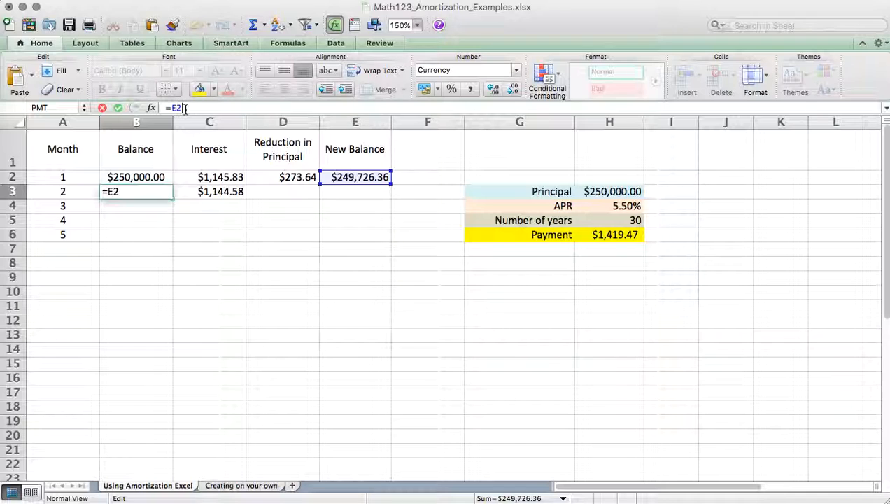
pyautogui.press('Return')
pyautogui.click(165, 194)
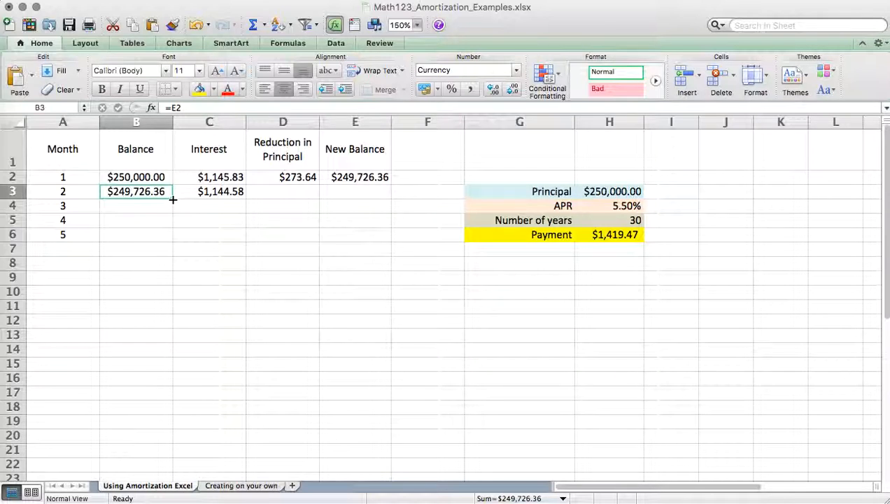
pyautogui.doubleClick(172, 200)
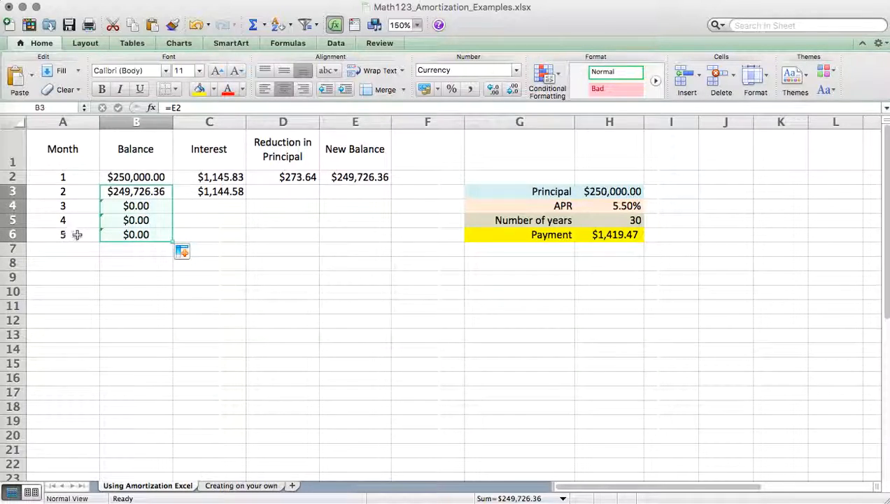
pyautogui.click(134, 251)
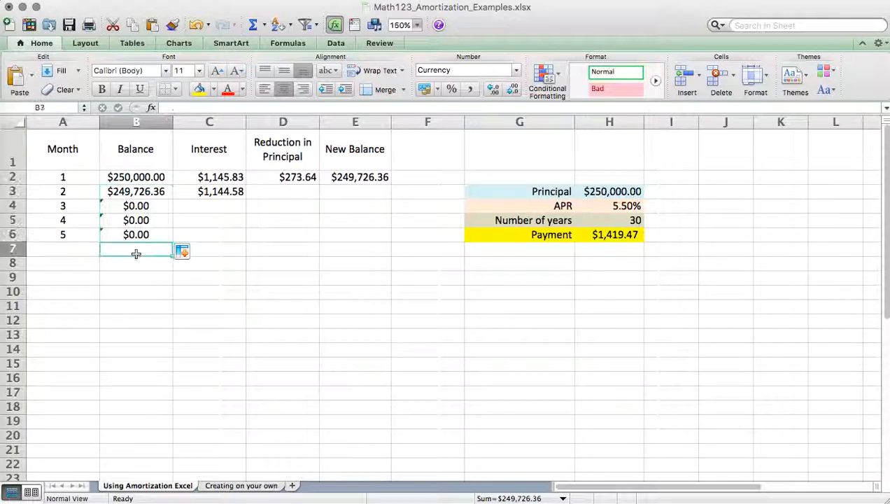
# - Check the month 2 Interest formula in C3 and fill it down the Interest column through month 5
pyautogui.click(199, 191)
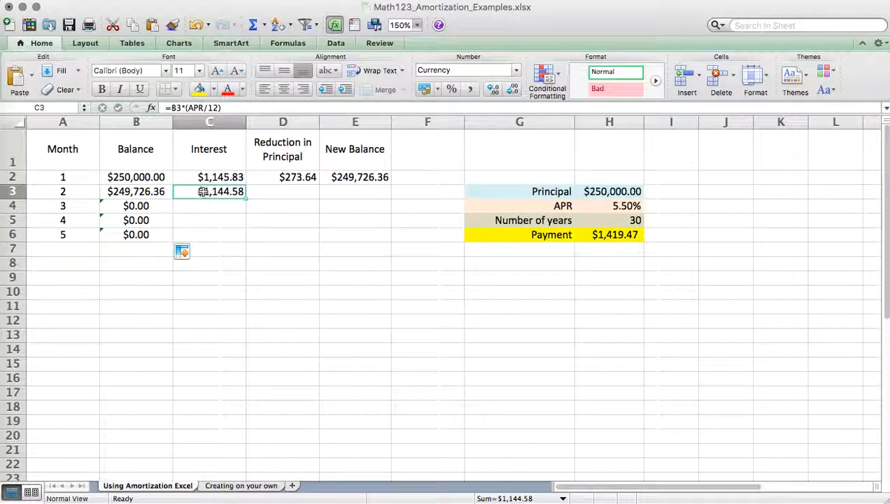
pyautogui.click(213, 108)
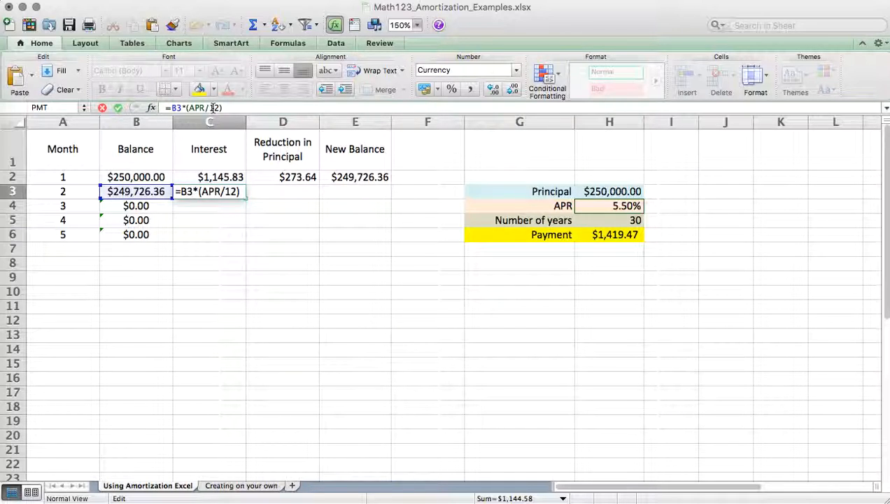
pyautogui.press('Return')
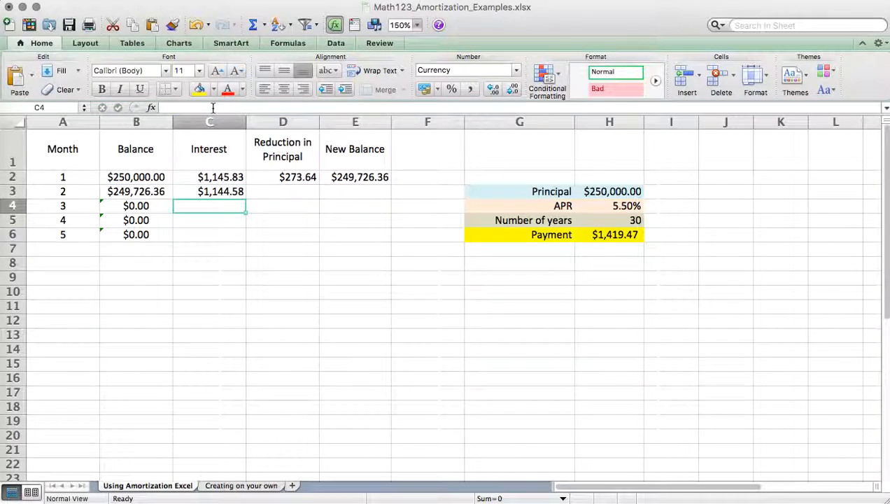
pyautogui.click(210, 191)
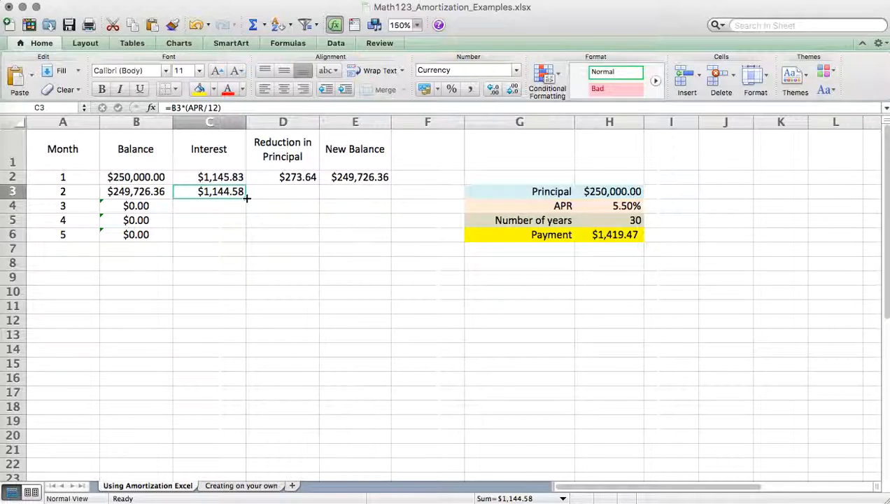
pyautogui.doubleClick(246, 199)
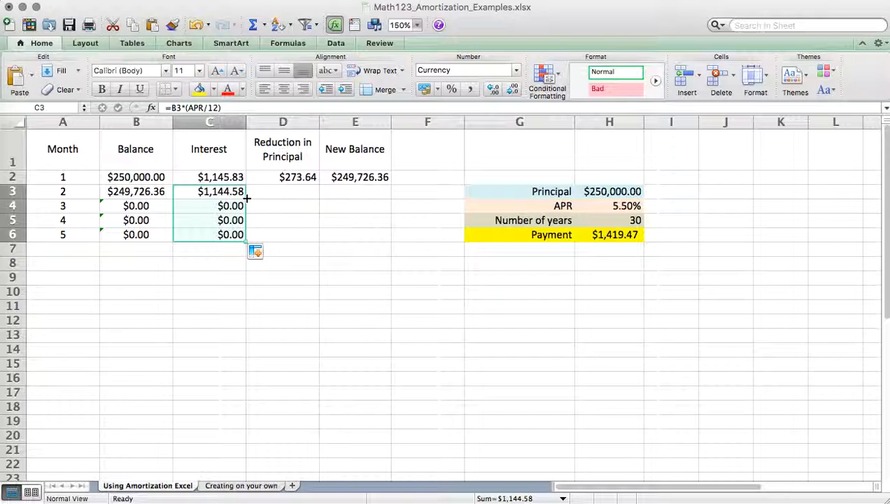
# - Check the month 1 Reduction in Principal formula in D2 and fill it down through month 5
pyautogui.click(279, 179)
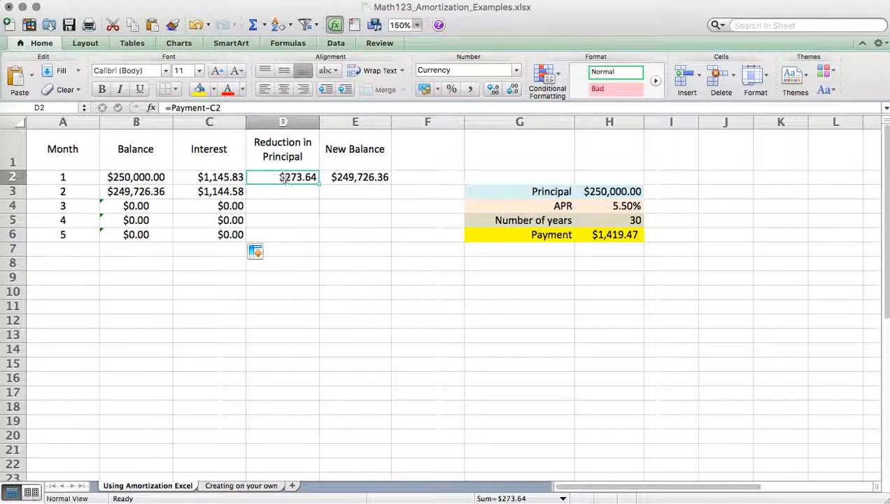
pyautogui.click(237, 108)
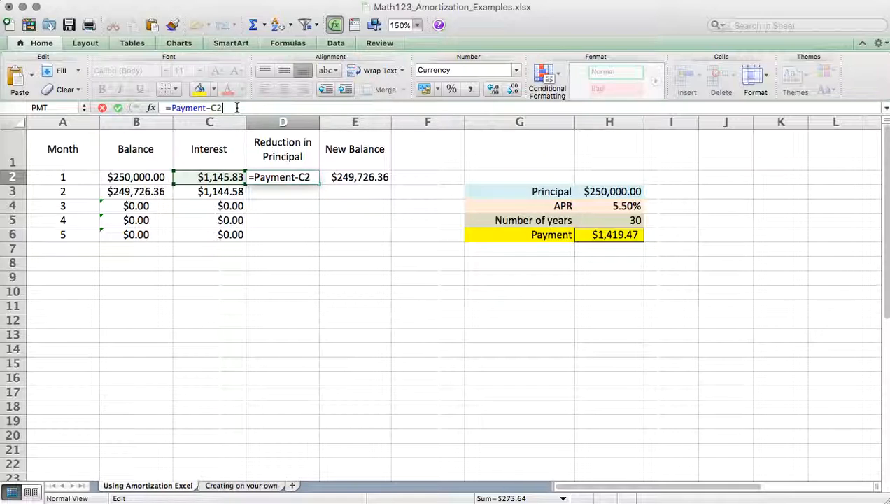
pyautogui.press('Return')
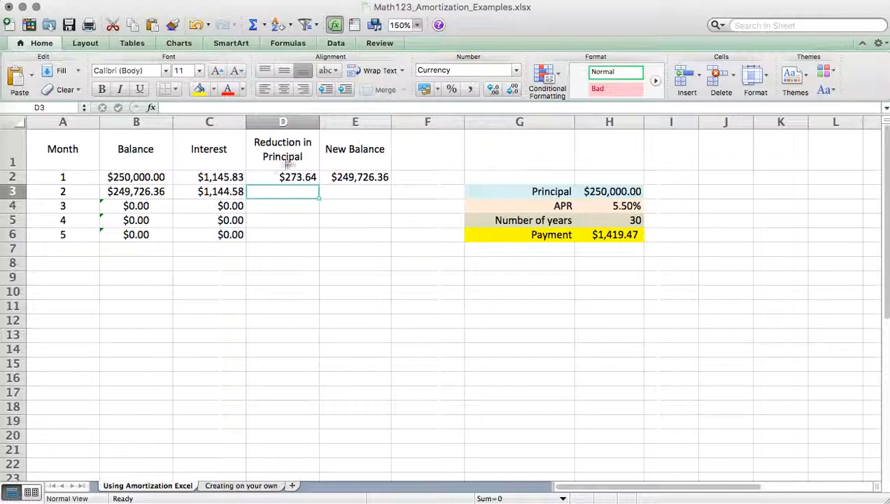
pyautogui.click(303, 179)
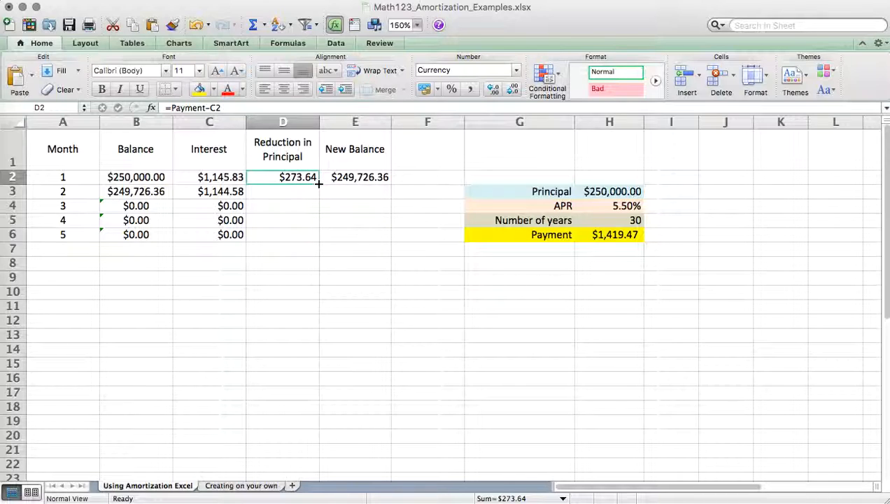
pyautogui.doubleClick(318, 184)
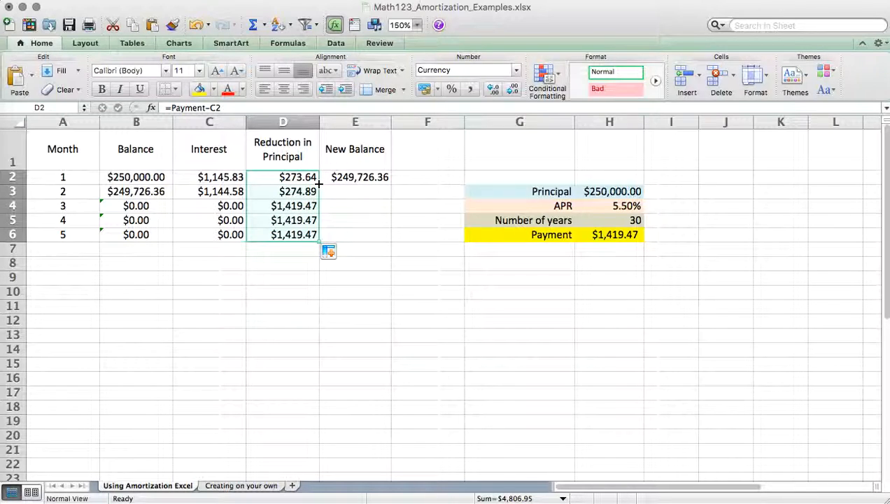
# - Check the month 1 New Balance formula in E2 and fill it down the New Balance column through month 5
pyautogui.click(355, 178)
pyautogui.click(208, 108)
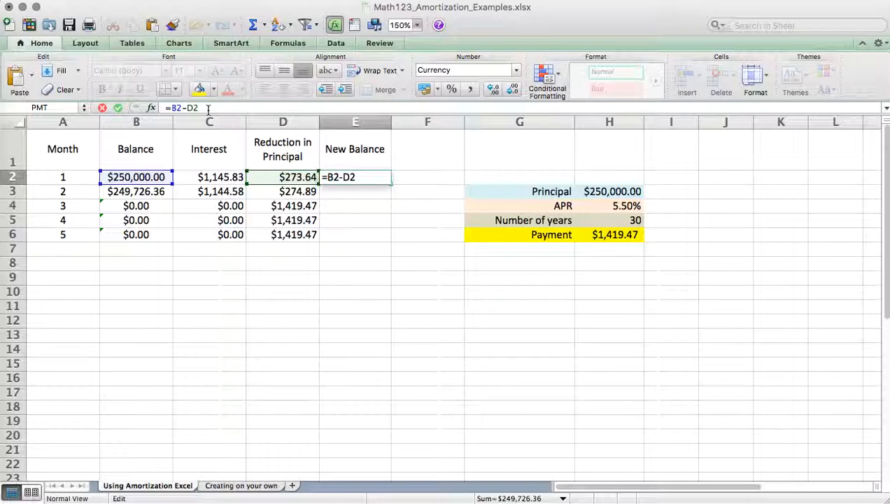
pyautogui.press('Return')
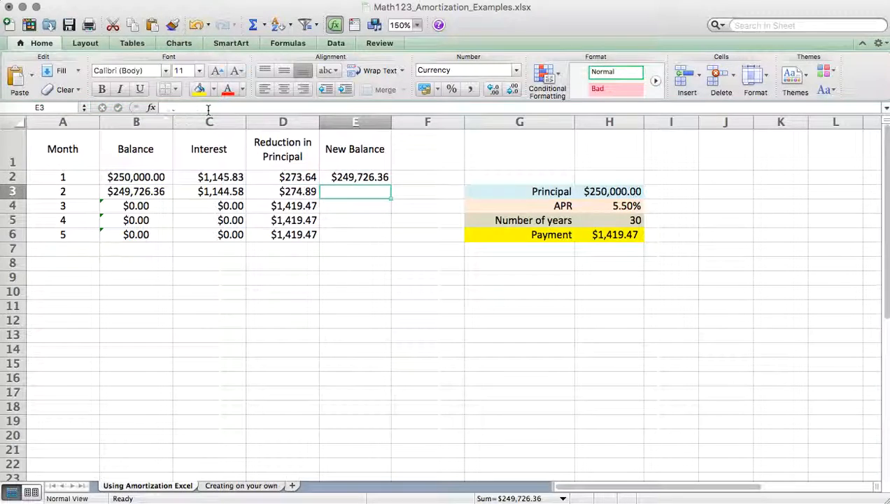
pyautogui.click(368, 177)
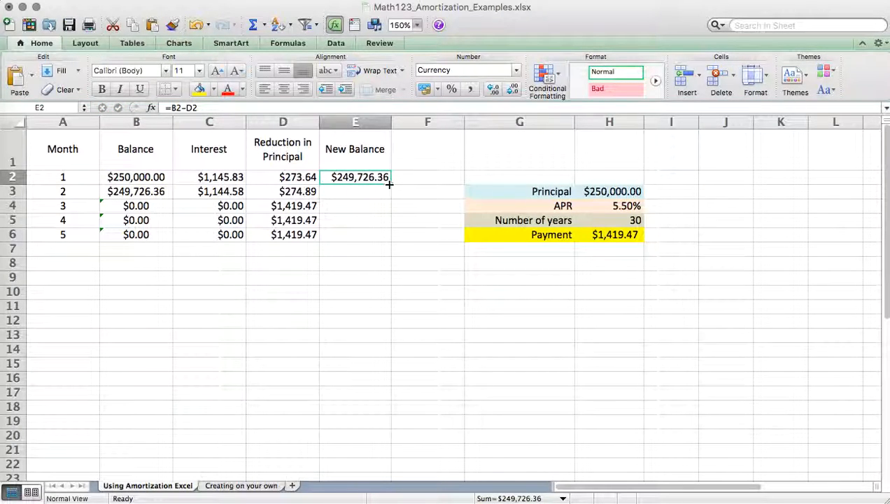
pyautogui.doubleClick(390, 184)
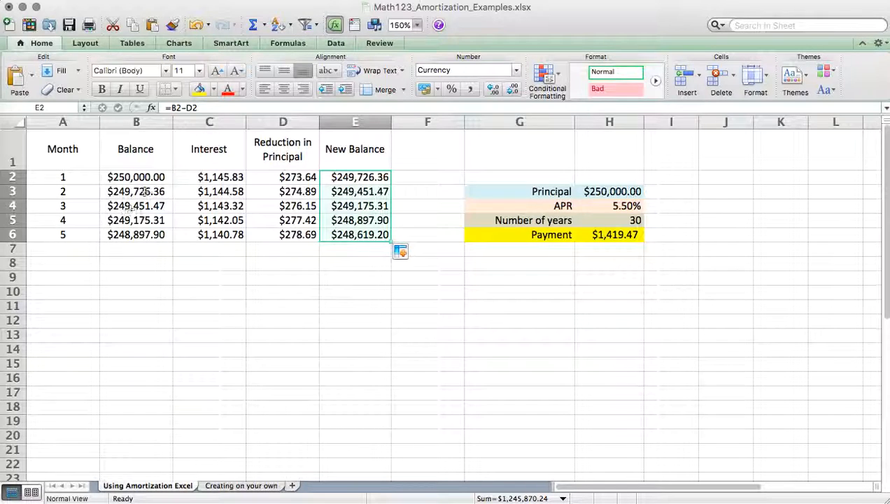
# - Extend the Month column numbering from month 5 through month 12
pyautogui.click(160, 234)
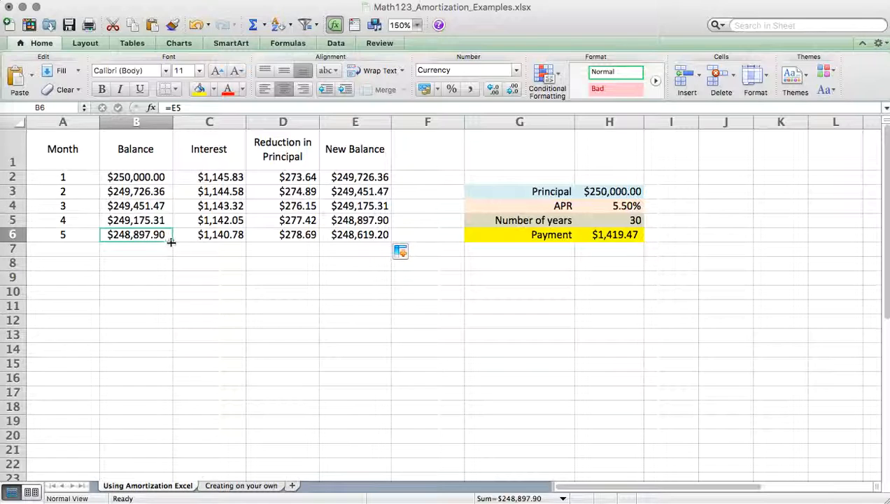
pyautogui.click(76, 220)
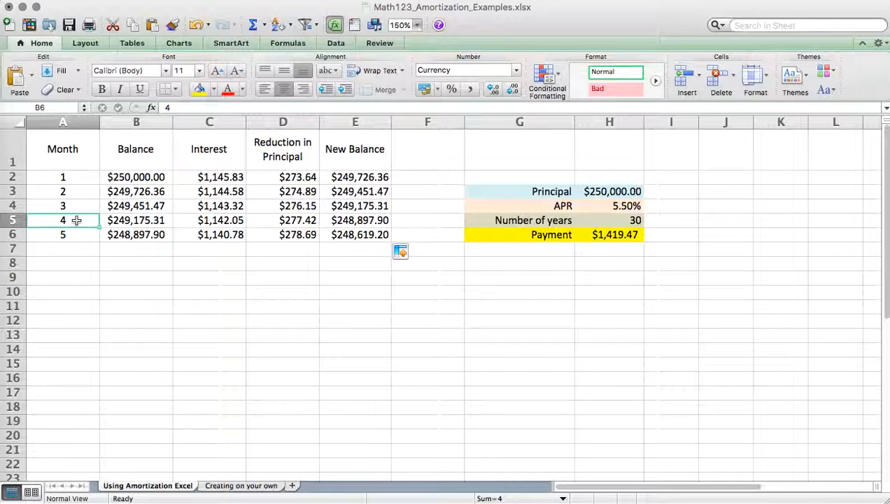
pyautogui.moveTo(76, 220); pyautogui.dragTo(98, 342)
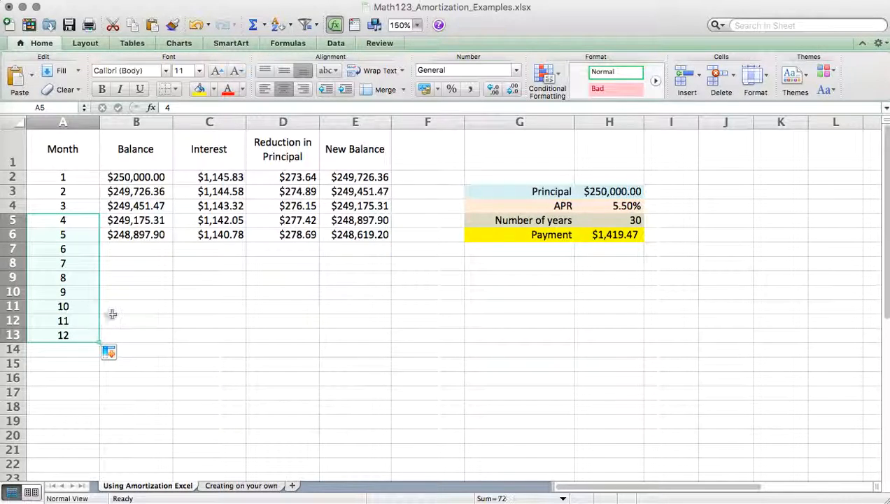
# - Fill the month 5 Balance, Interest, Reduction in Principal and New Balance formulas down through month 12
pyautogui.click(151, 252)
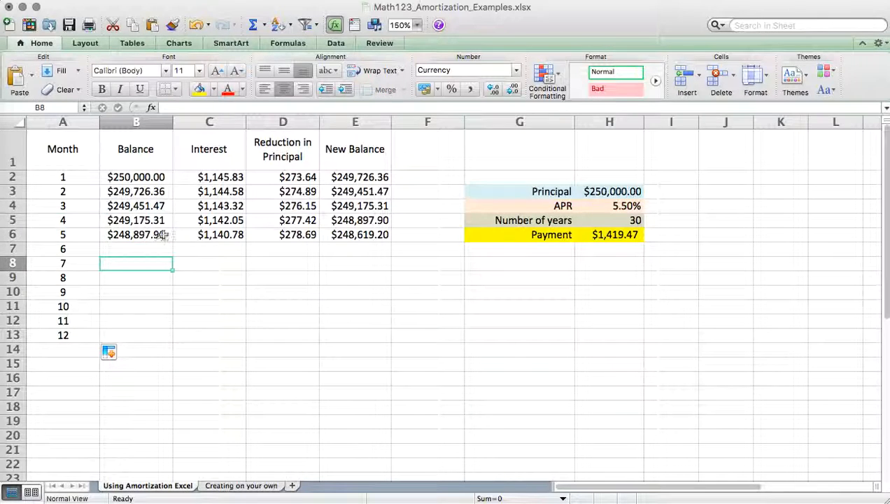
pyautogui.click(163, 235)
pyautogui.doubleClick(173, 240)
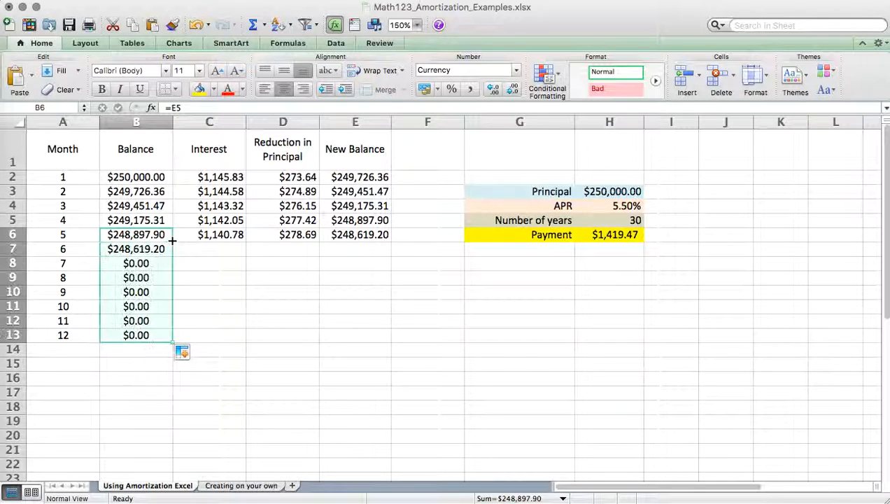
pyautogui.click(208, 236)
pyautogui.doubleClick(245, 242)
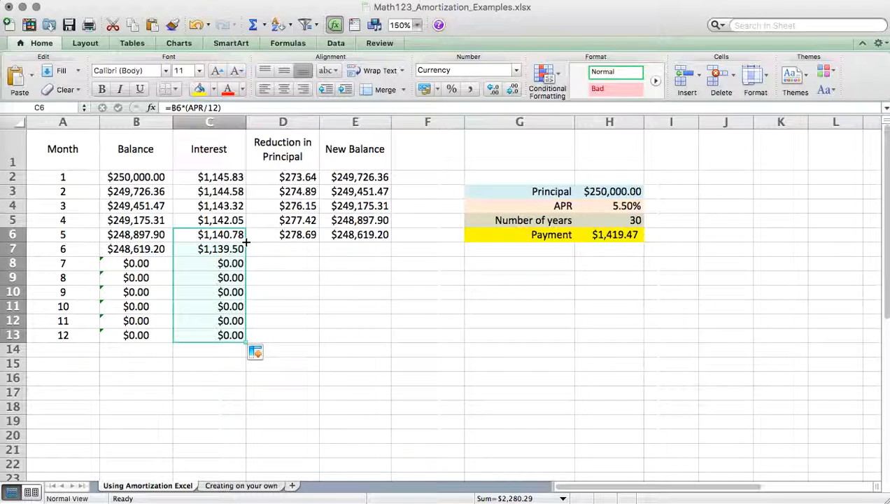
pyautogui.click(275, 238)
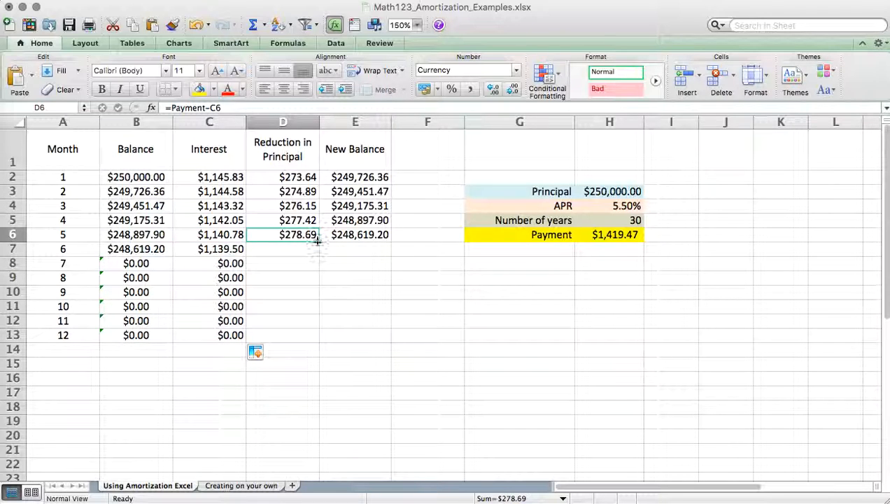
pyautogui.doubleClick(317, 241)
pyautogui.click(348, 235)
pyautogui.doubleClick(390, 241)
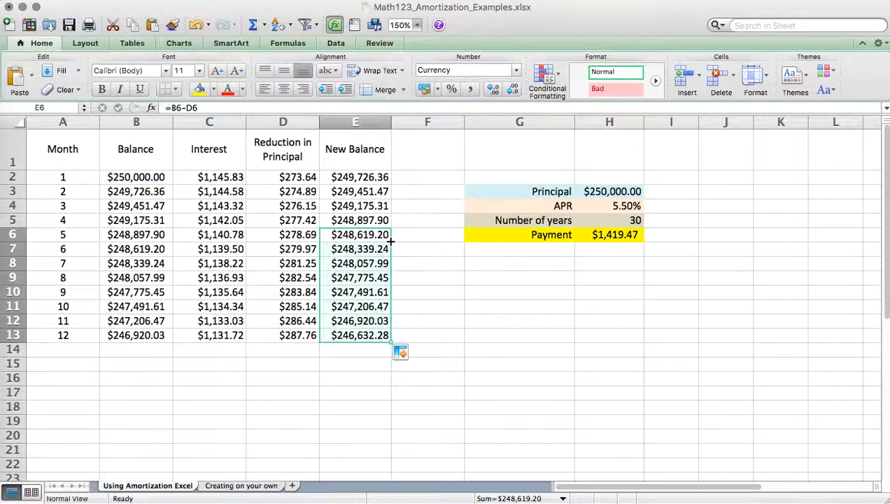
# - Examine the month 2 Interest formula, the Balance cells down to month 4, and the month 4 Interest and Reduction in Principal formulas
pyautogui.click(214, 191)
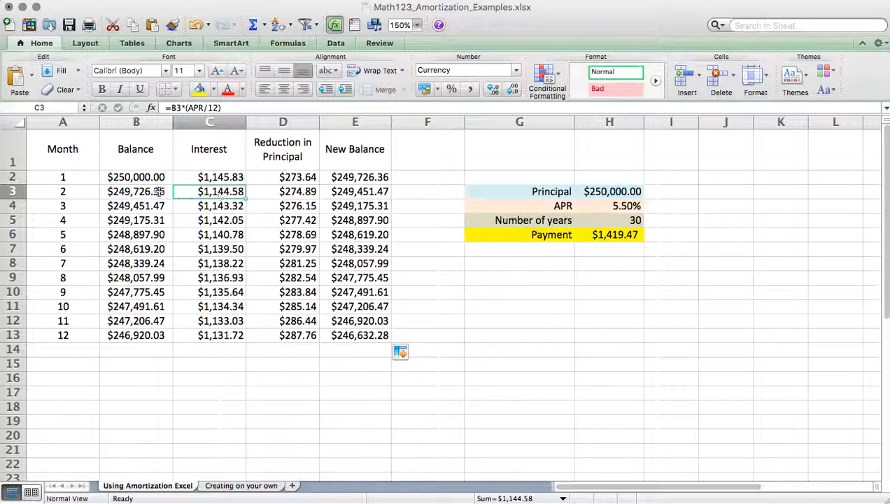
pyautogui.click(130, 179)
pyautogui.press('Down')
pyautogui.press('Down')
pyautogui.press('Down')
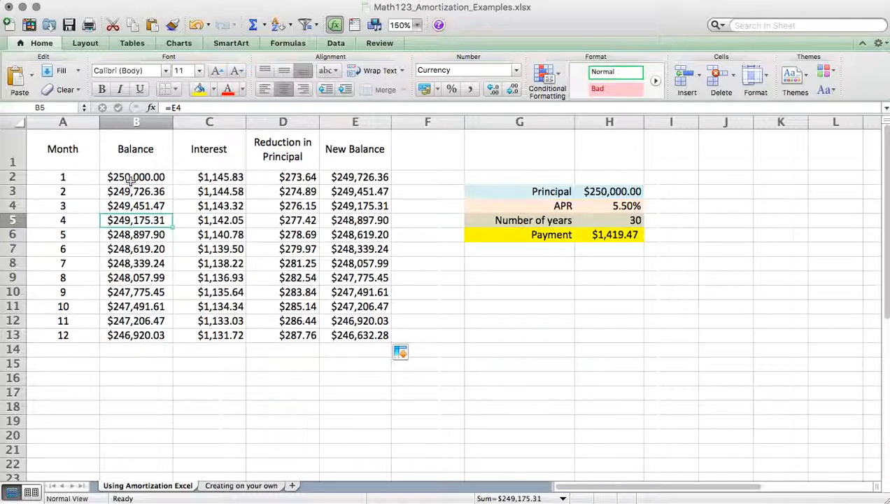
pyautogui.press('Right')
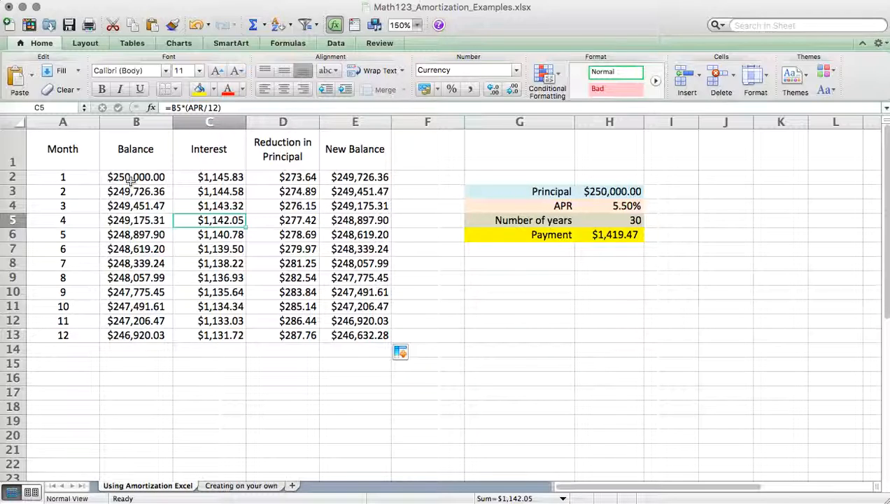
pyautogui.press('Right')
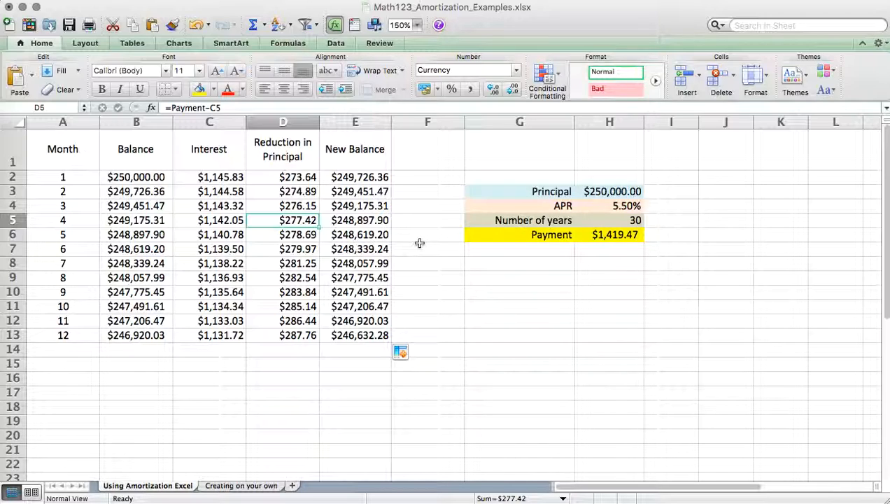
# - Add a Total Interest heading in F1 and enter =C2 as the month 1 total in F2
pyautogui.click(415, 161)
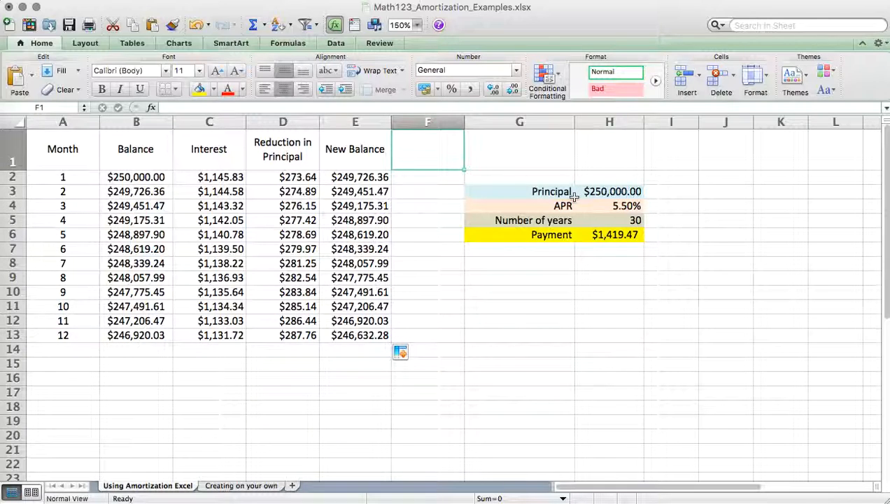
pyautogui.write('Total Interes')
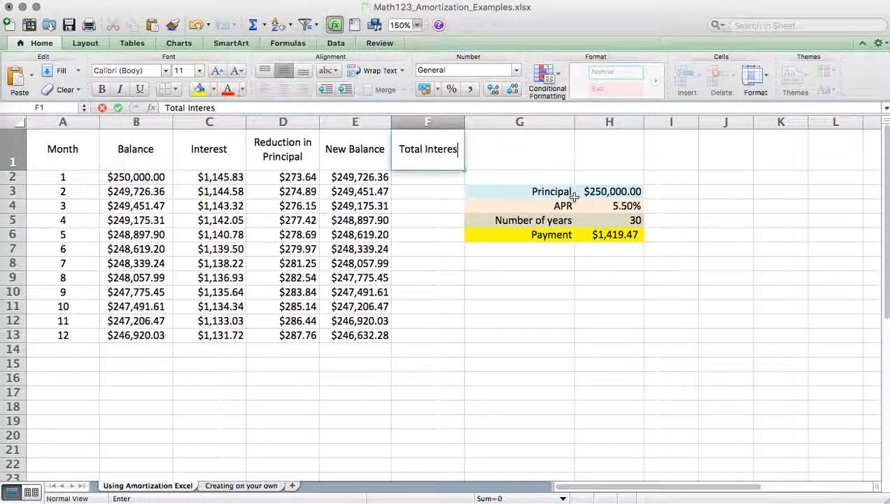
pyautogui.write('t')
pyautogui.press('Return')
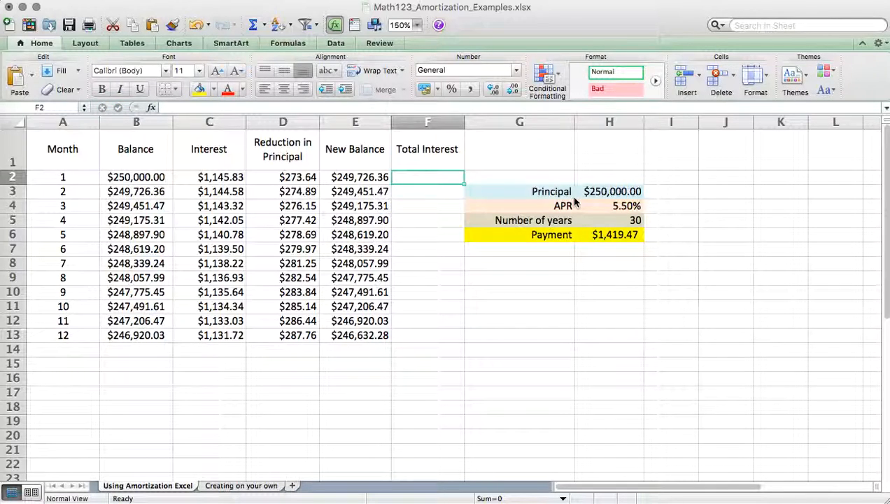
pyautogui.write('=')
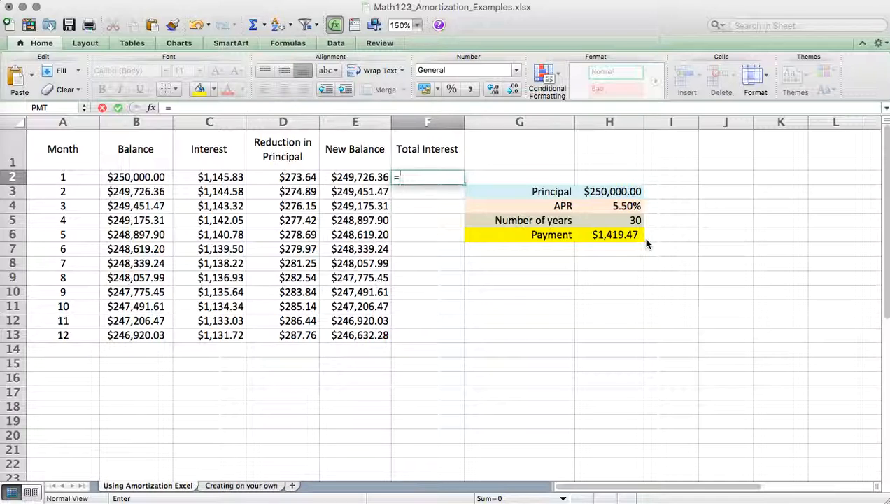
pyautogui.click(235, 177)
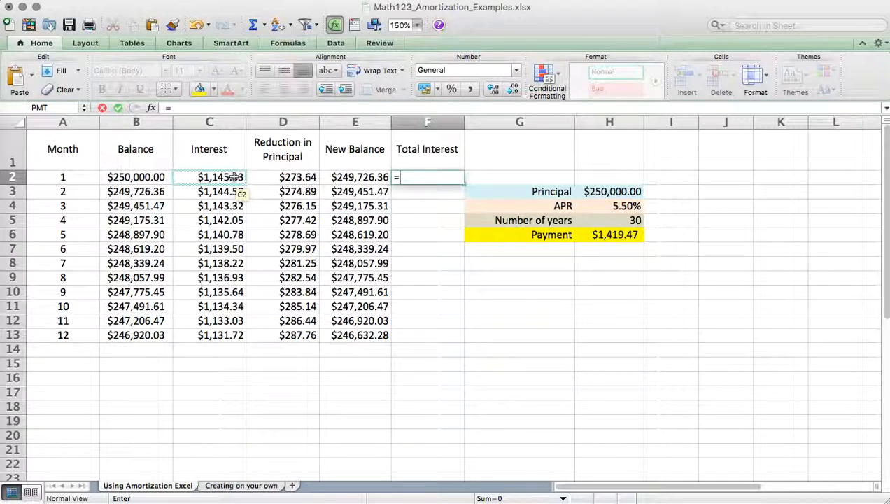
pyautogui.click(235, 177)
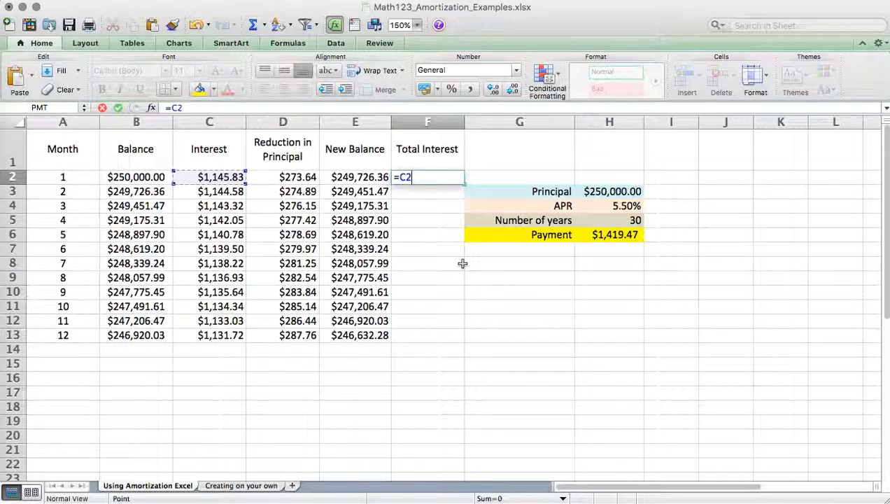
pyautogui.press('Return')
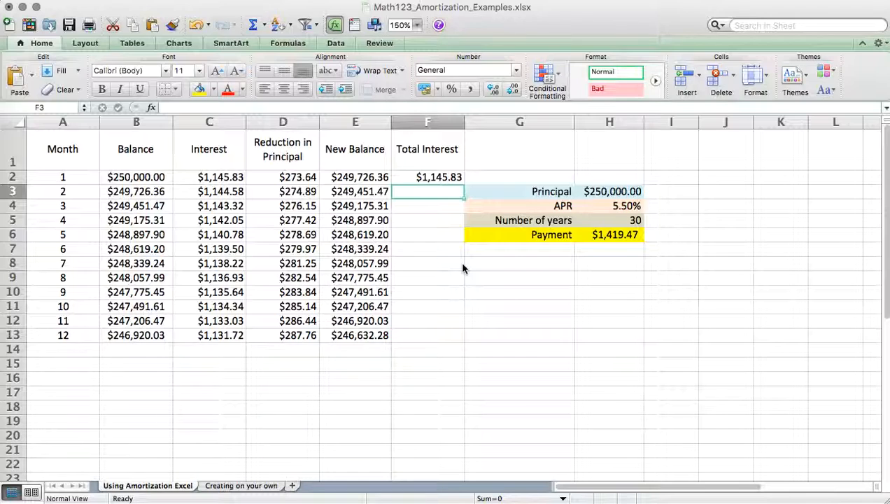
# - Enter the running total formula =C3+F2 for month 2 in F3 and fill it down the Total Interest column through month 12
pyautogui.write('=')
pyautogui.click(207, 191)
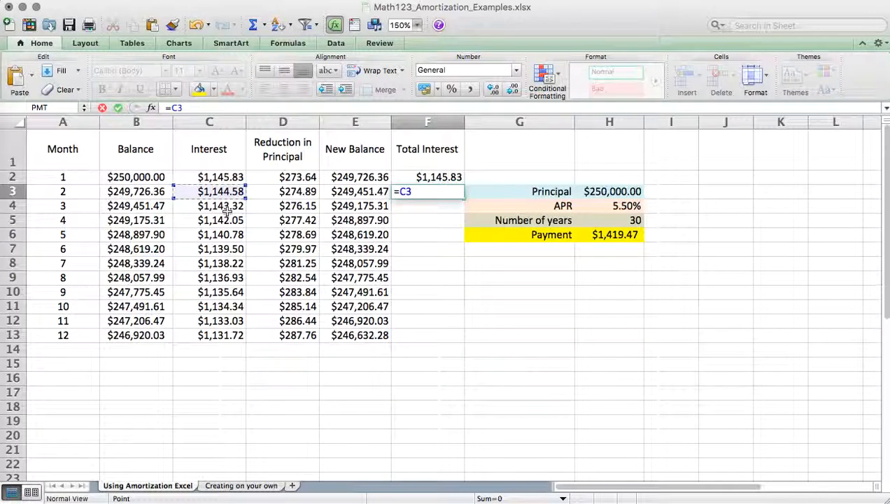
pyautogui.write('+')
pyautogui.click(442, 175)
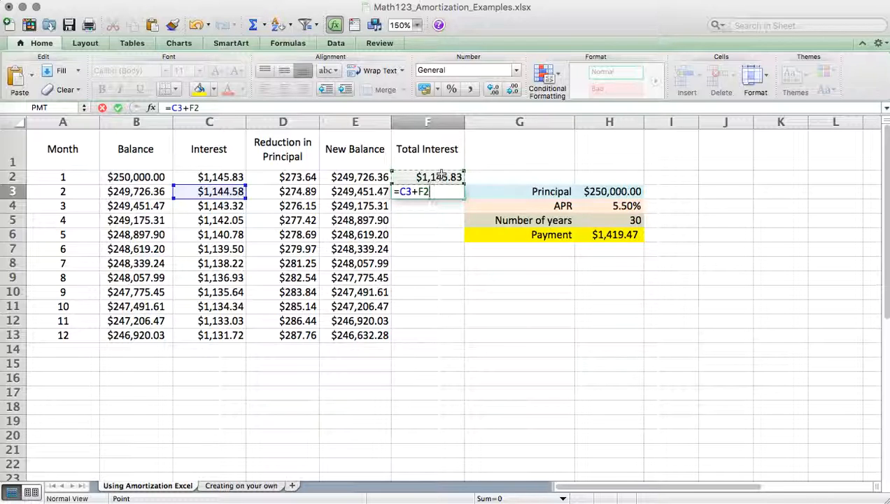
pyautogui.press('Return')
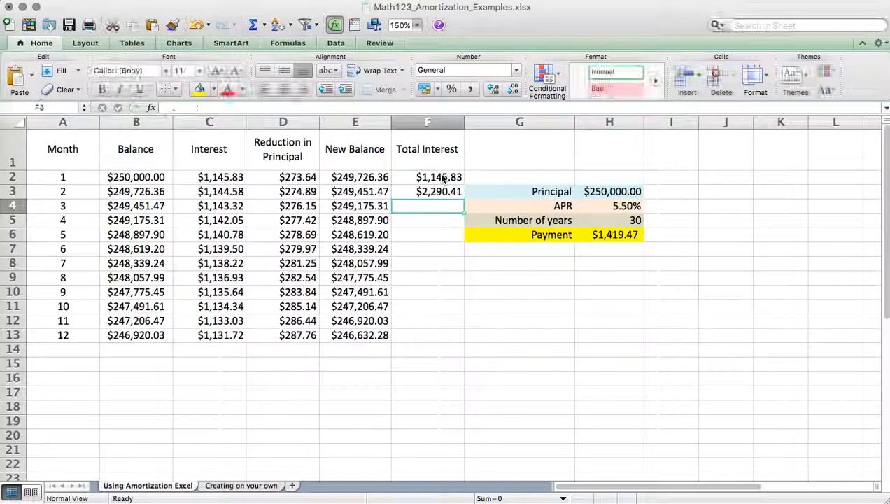
pyautogui.click(445, 192)
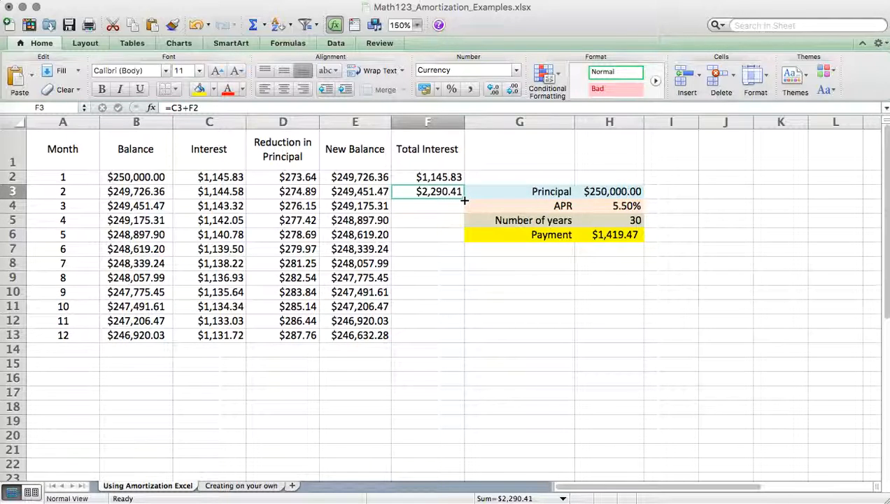
pyautogui.moveTo(463, 199); pyautogui.dragTo(459, 342)
pyautogui.click(418, 350)
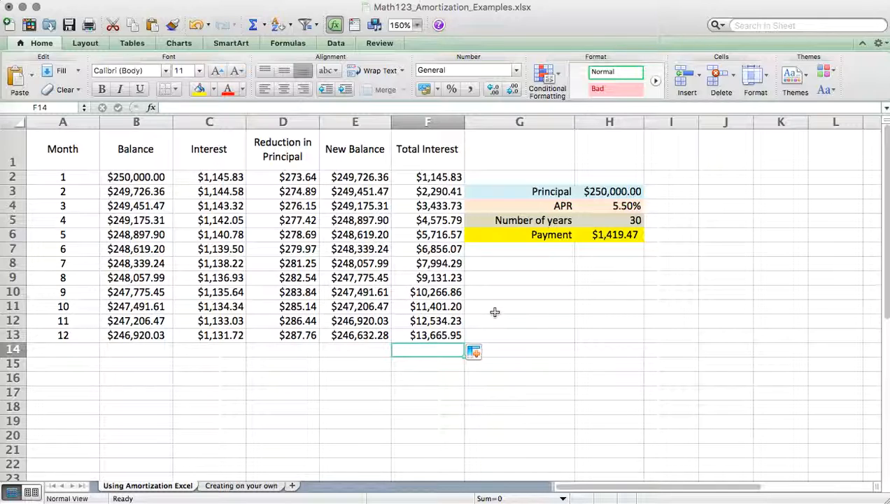
pyautogui.click(435, 334)
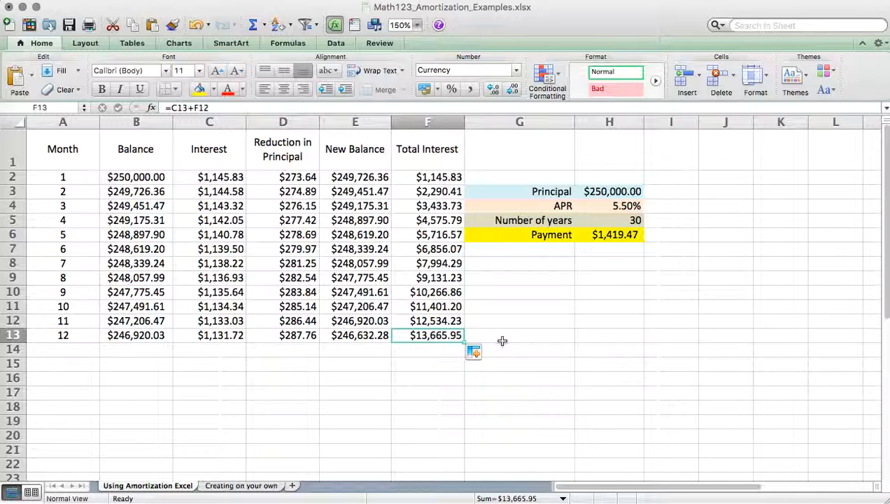
# - Set the APR to 3.5% and check the month 12 Total Interest against the loan terms
pyautogui.click(626, 205)
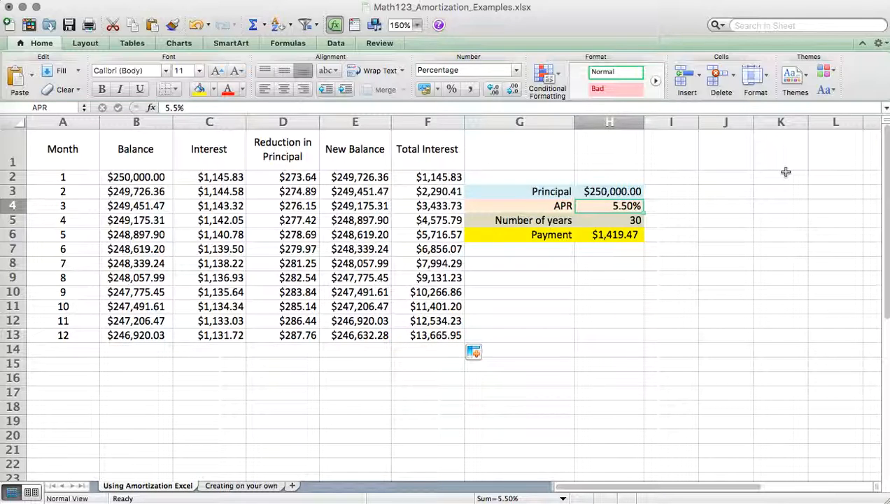
pyautogui.write('3.5')
pyautogui.press('Return')
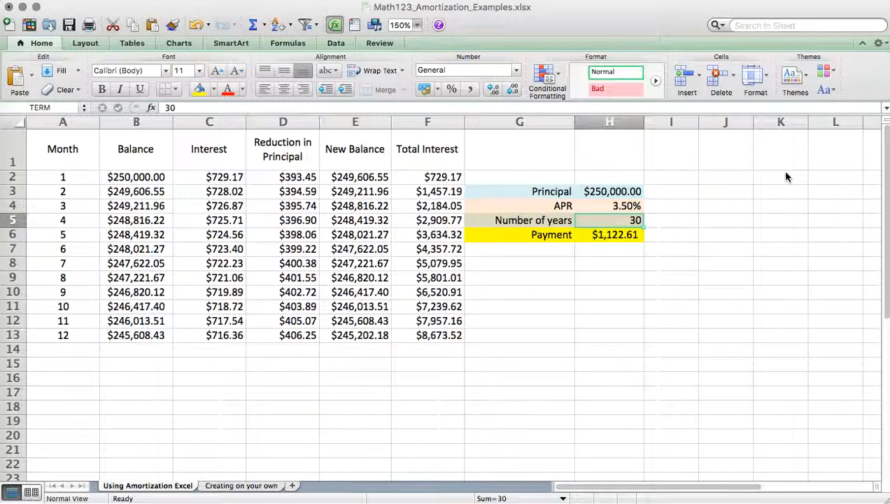
pyautogui.click(446, 334)
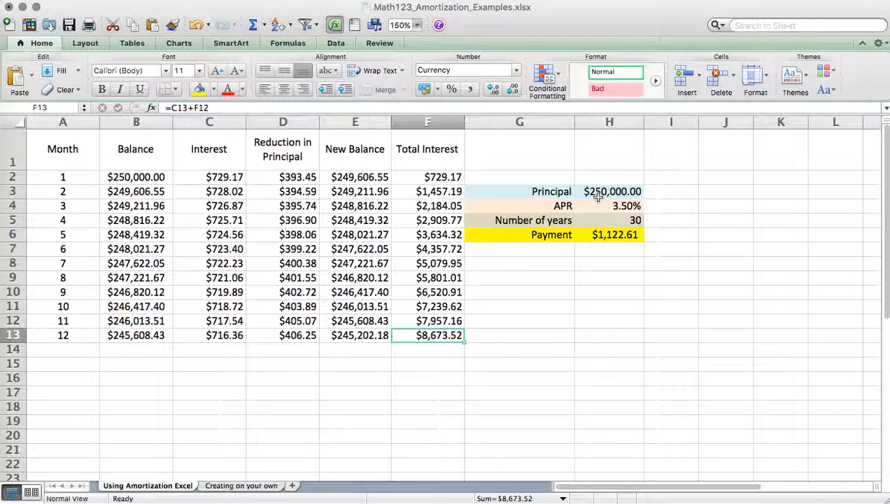
pyautogui.moveTo(598, 198); pyautogui.dragTo(609, 224)
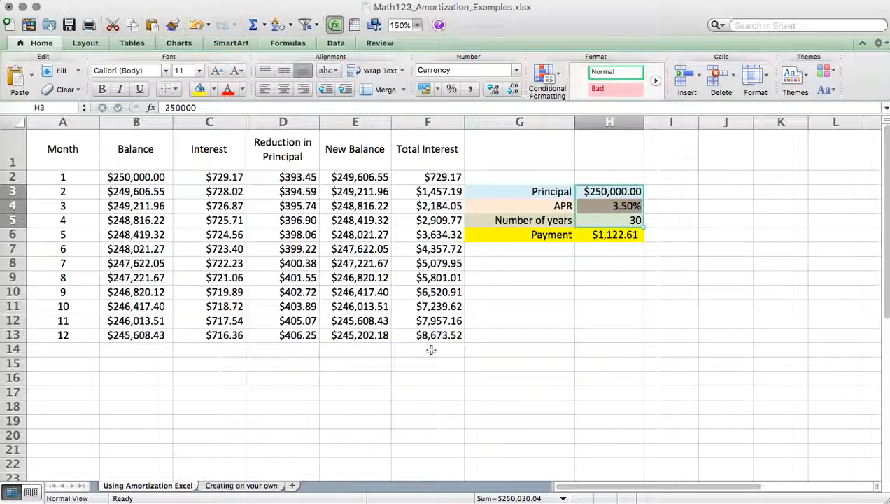
pyautogui.click(599, 268)
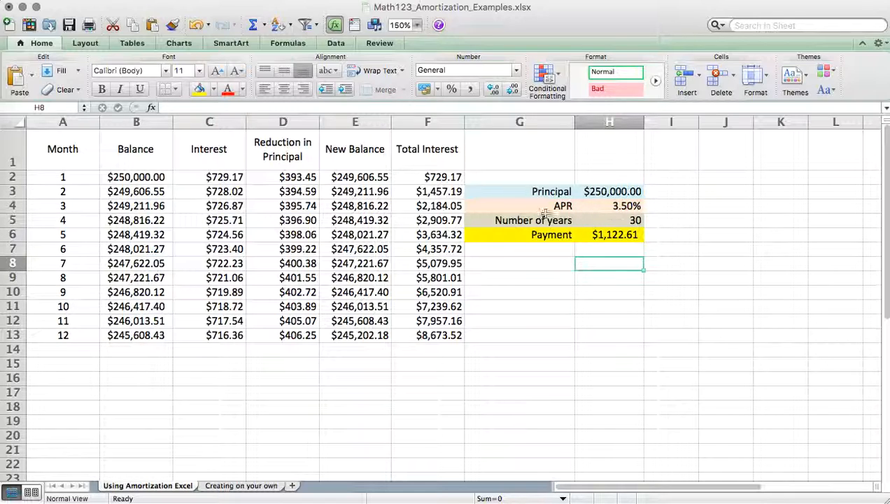
pyautogui.click(431, 336)
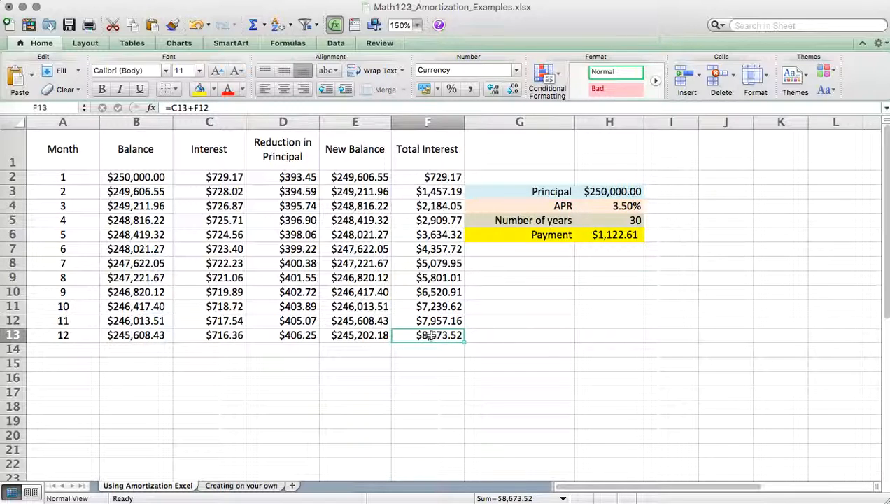
# - Look over the empty loan input cells on the Creating on your own sheet and compare them with the Using Amortization Excel sheet
pyautogui.click(62, 150)
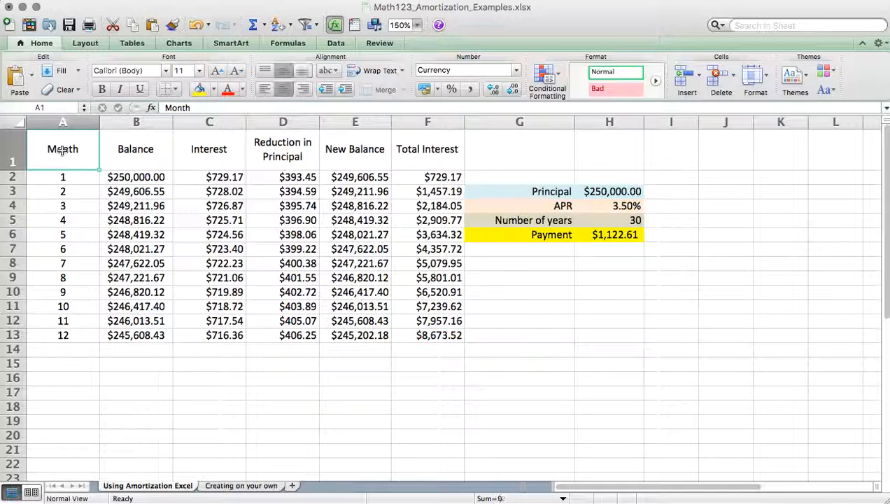
pyautogui.click(234, 486)
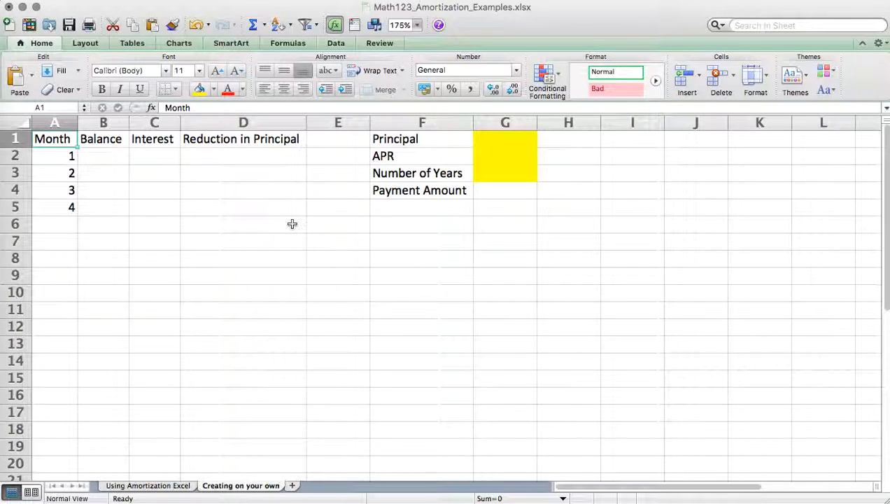
pyautogui.click(523, 144)
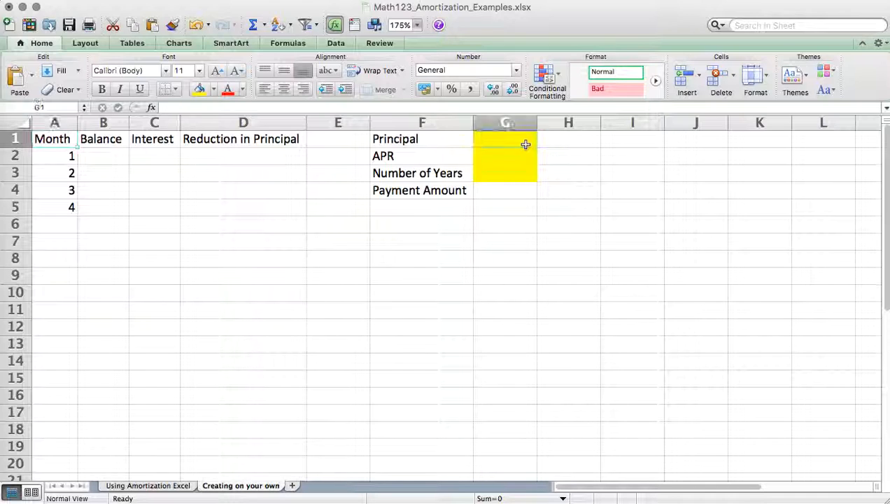
pyautogui.press('Return')
pyautogui.press('Return')
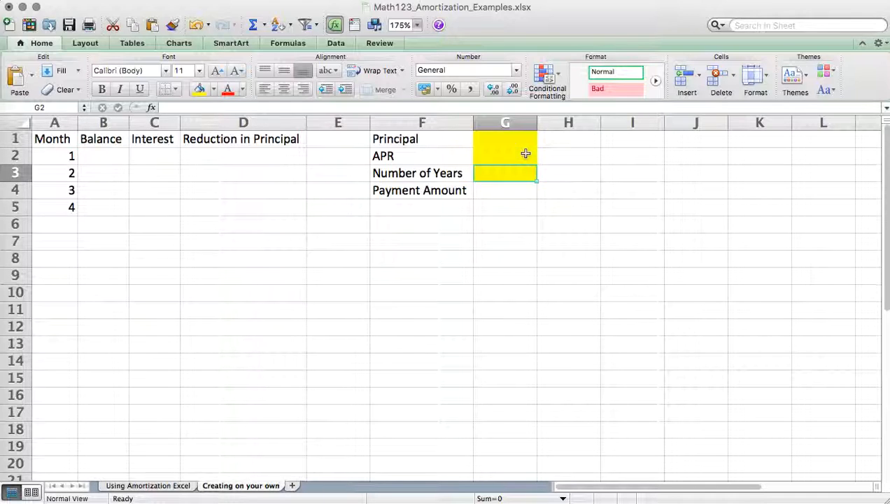
pyautogui.press('Return')
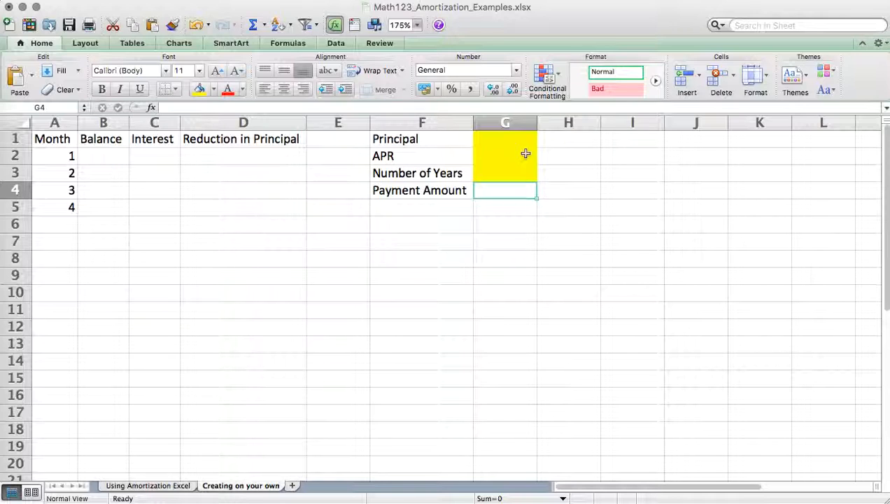
pyautogui.press('Right')
pyautogui.press('Left')
pyautogui.click(173, 485)
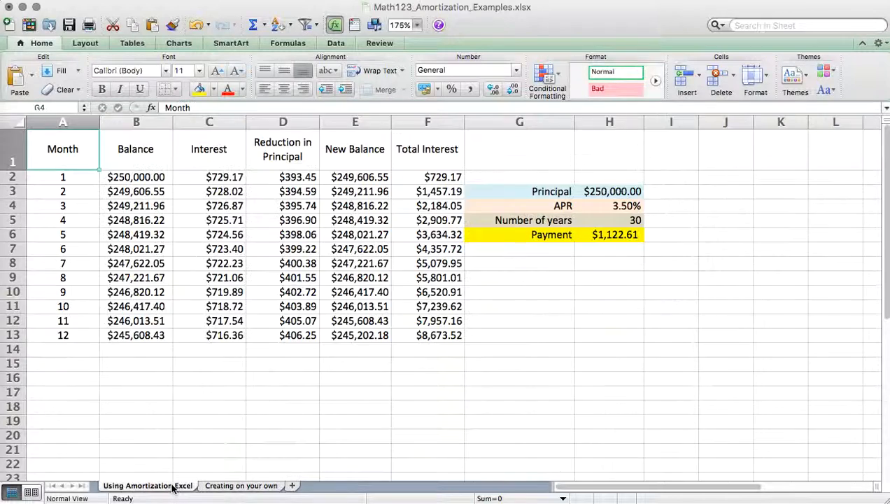
# - On the Creating on your own sheet, enter a Principal of $250,000, an APR of 3.5% and 30 years in G1:G3
pyautogui.click(229, 485)
pyautogui.click(508, 145)
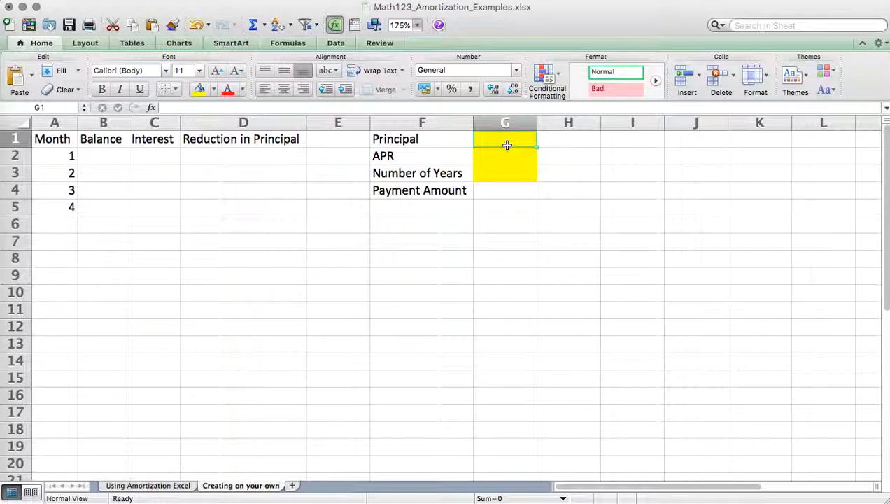
pyautogui.write('$250,000')
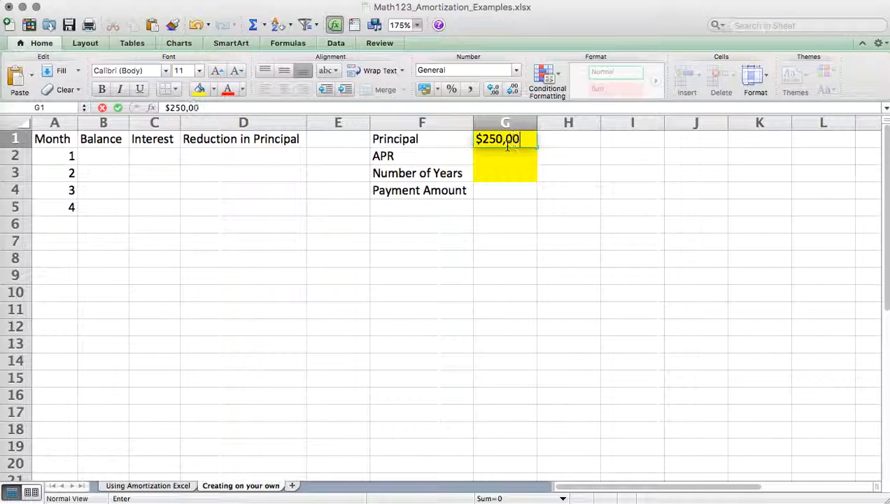
pyautogui.press('Return')
pyautogui.write('3.5%')
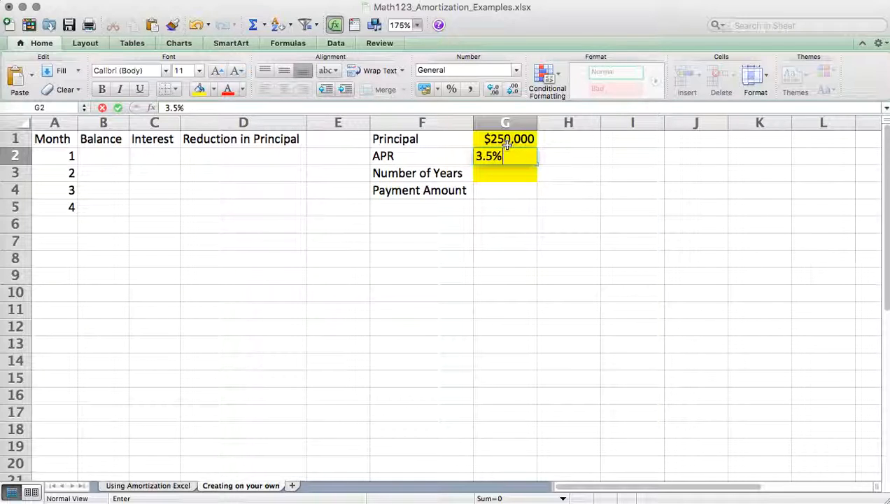
pyautogui.press('Return')
pyautogui.write('30')
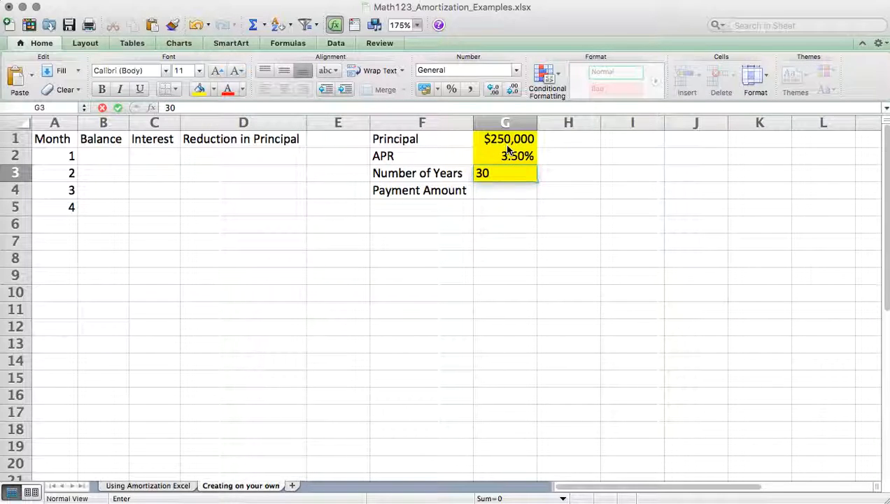
pyautogui.press('Return')
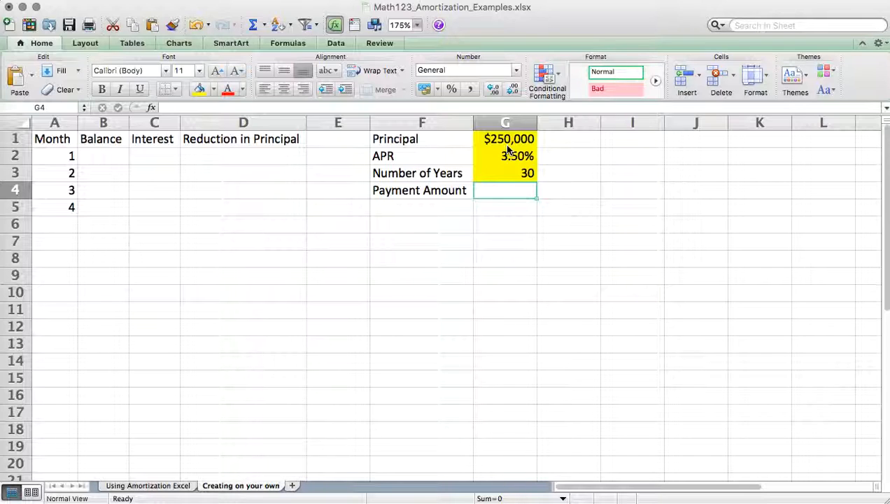
# - Enter the Payment Amount formula =PMT(G2/12,12*G3,-G1) in G4
pyautogui.write('=pmT')
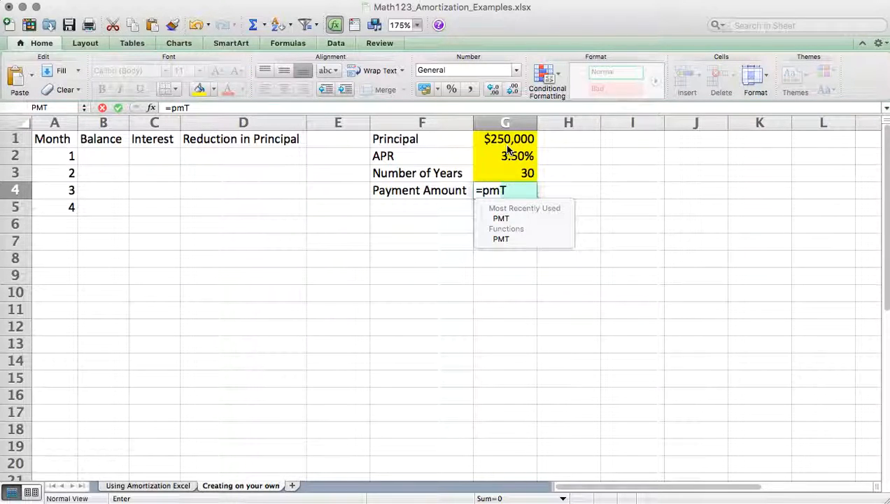
pyautogui.click(508, 223)
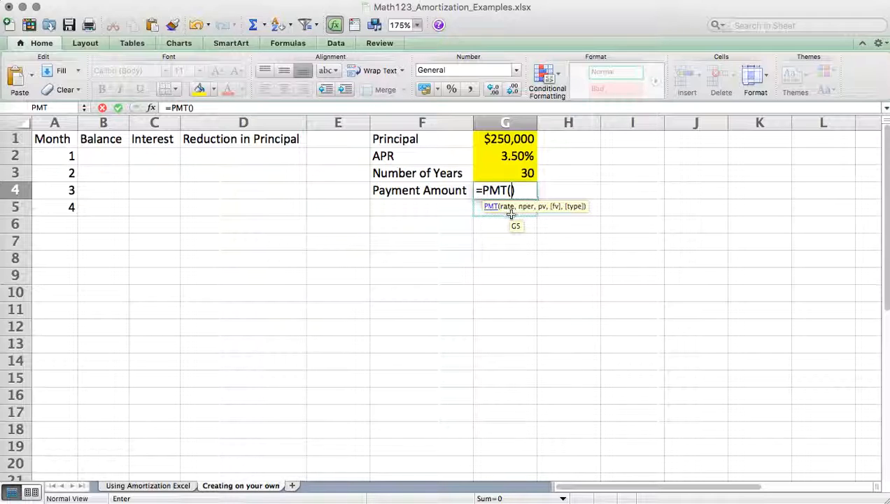
pyautogui.click(511, 157)
pyautogui.write('/12')
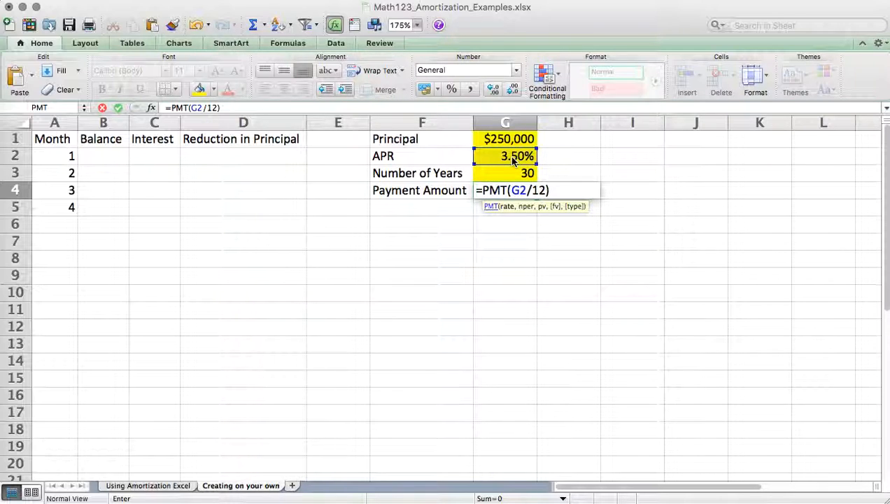
pyautogui.write(',12')
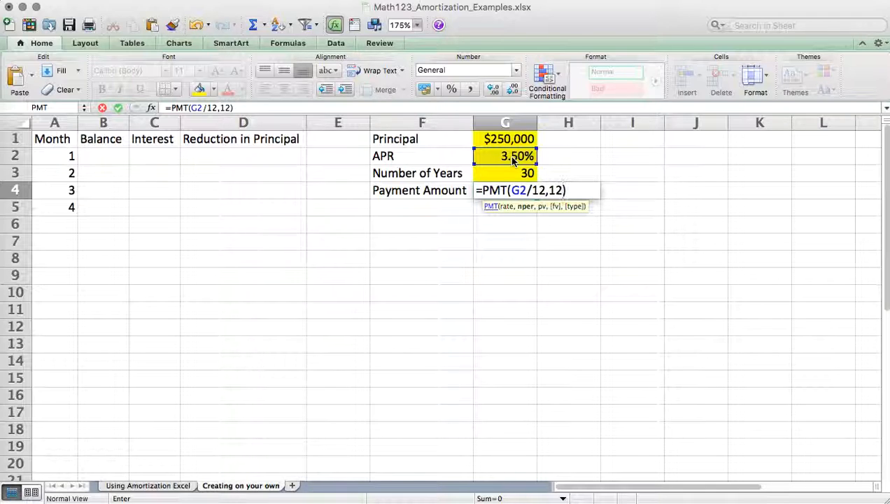
pyautogui.write('*')
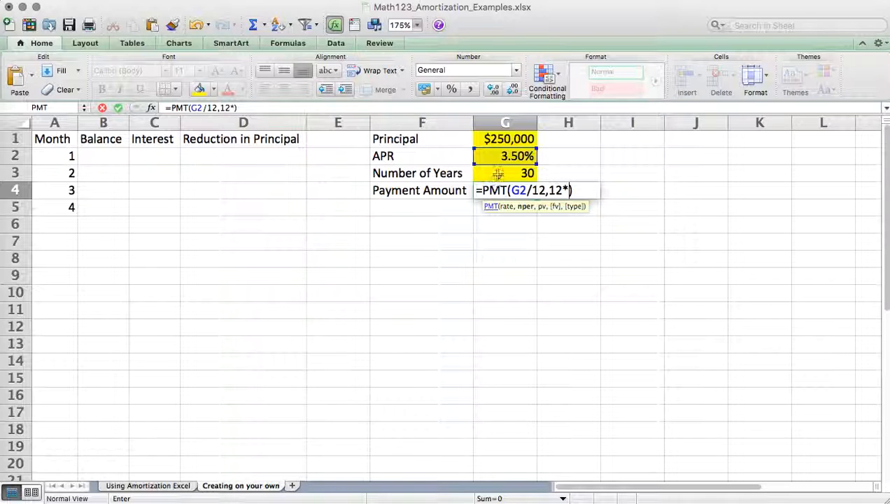
pyautogui.click(499, 173)
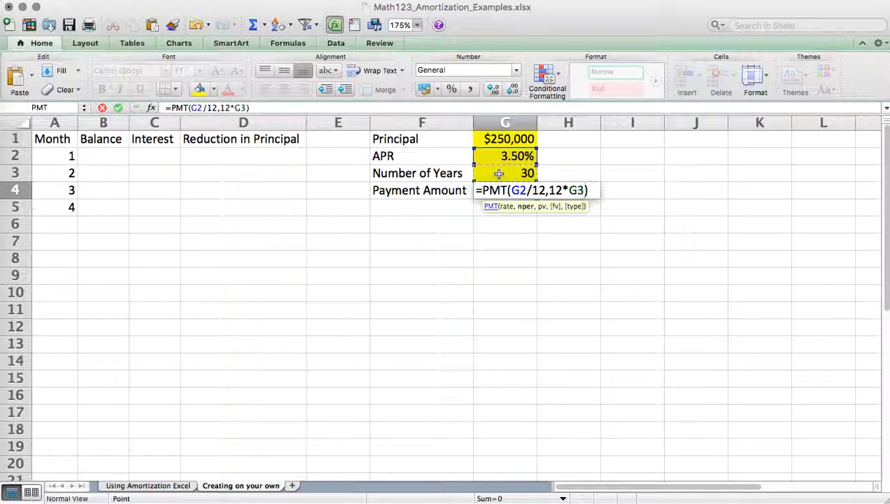
pyautogui.write(',')
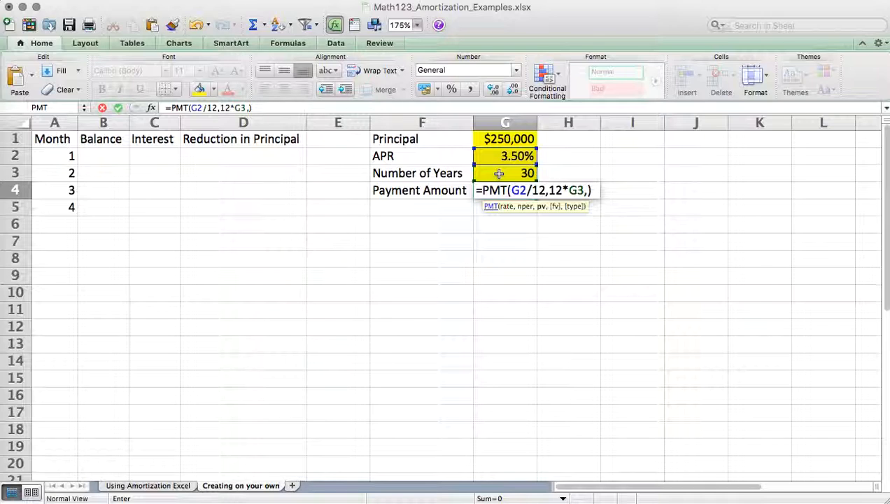
pyautogui.write('-')
pyautogui.click(505, 136)
pyautogui.press('Return')
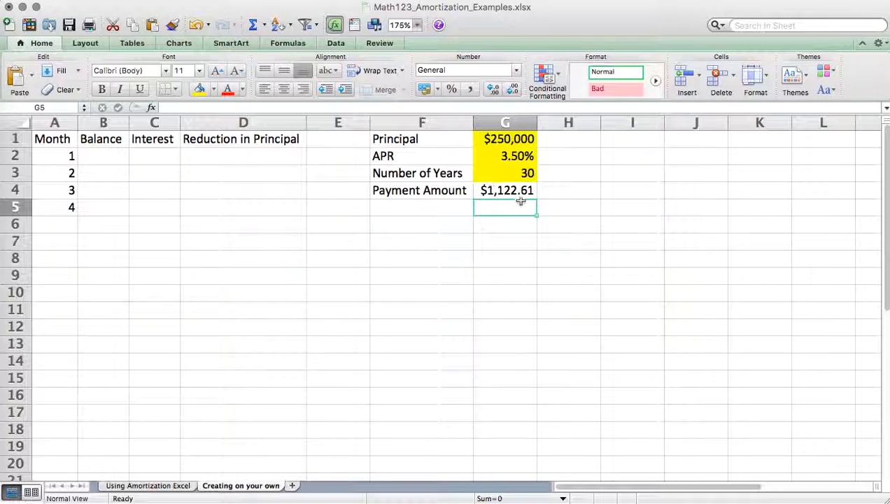
# - Compare the Payment Amount with the payment on the Using Amortization Excel sheet and review the formula in G4
pyautogui.click(145, 486)
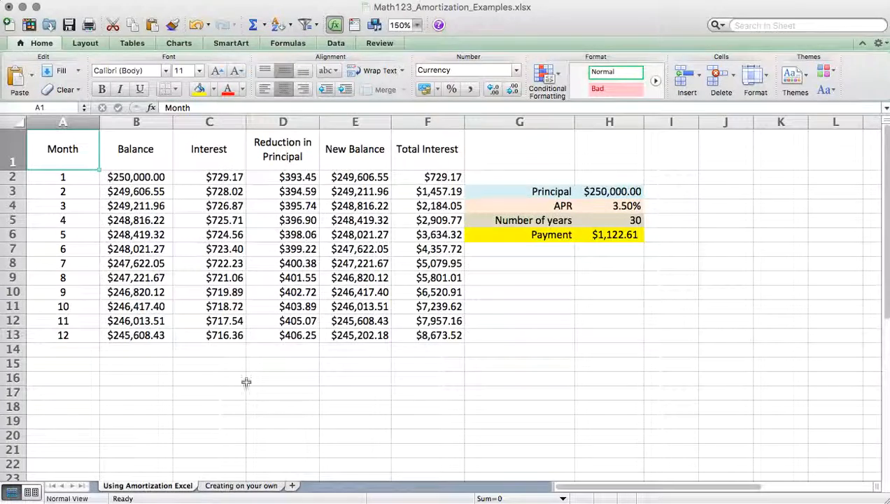
pyautogui.click(240, 486)
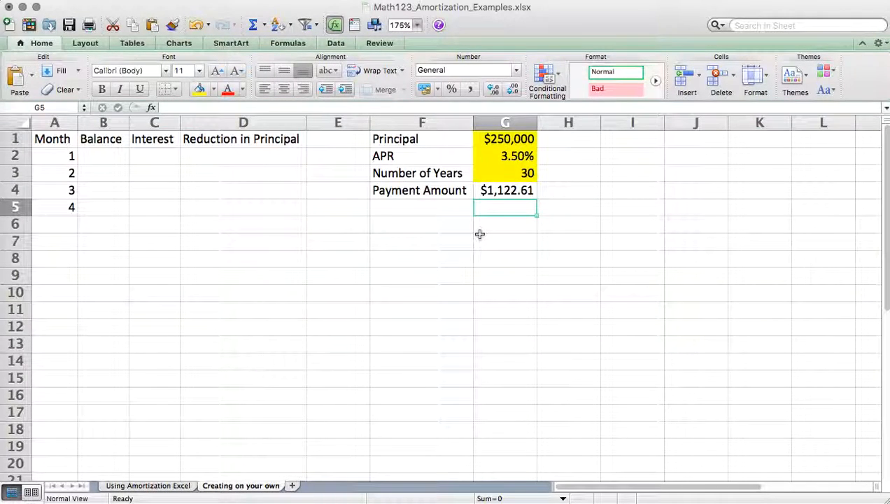
pyautogui.click(512, 191)
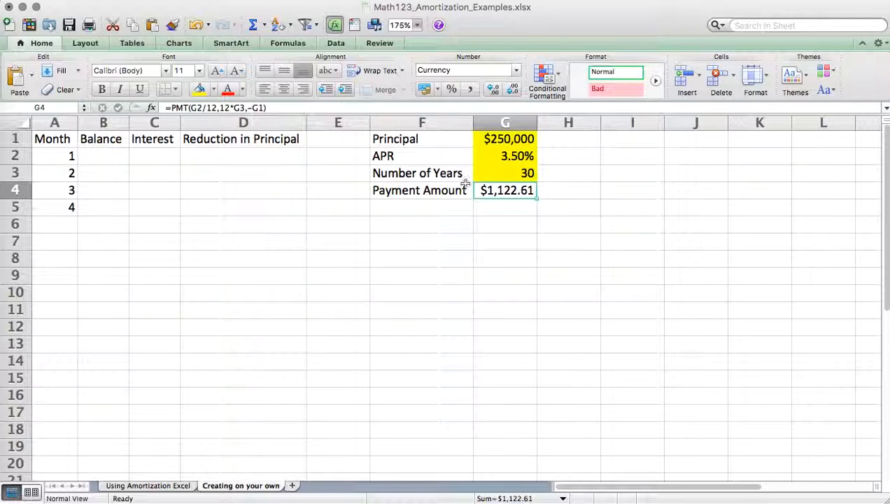
# - Link the month 1 Balance in B2 to the Principal with =G1
pyautogui.click(100, 156)
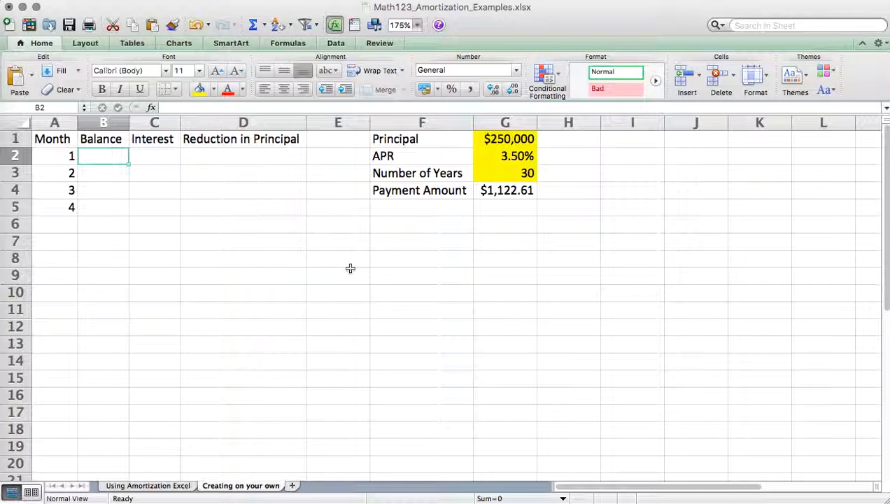
pyautogui.write('=')
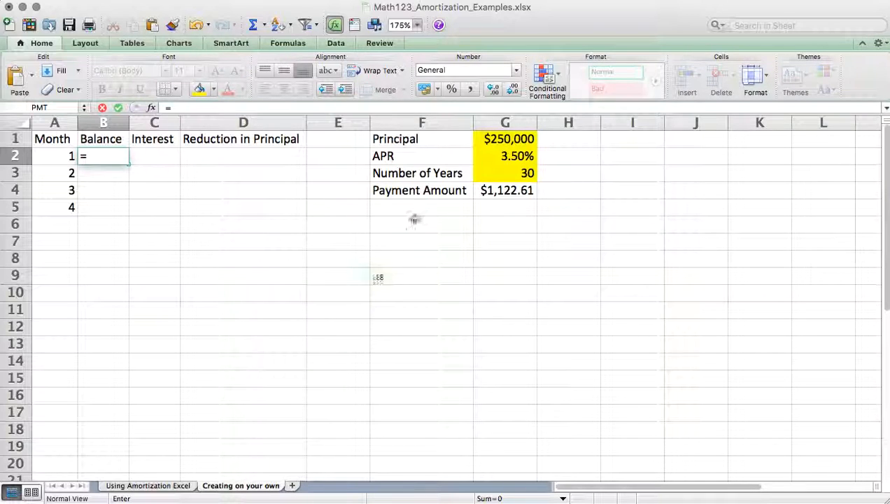
pyautogui.click(501, 143)
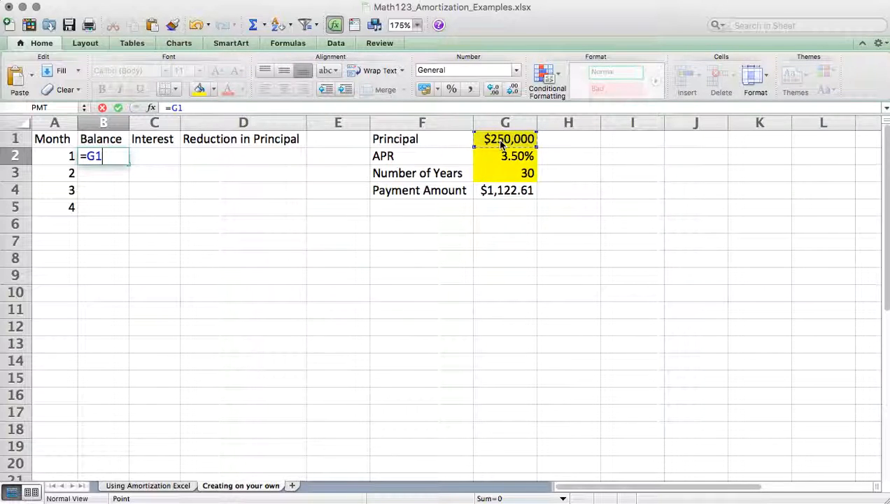
pyautogui.press('Return')
# - Enter the month 1 Interest formula =B2*G2/12 in C2 and compare the result with the Using Amortization Excel sheet
pyautogui.press('Up')
pyautogui.press('Right')
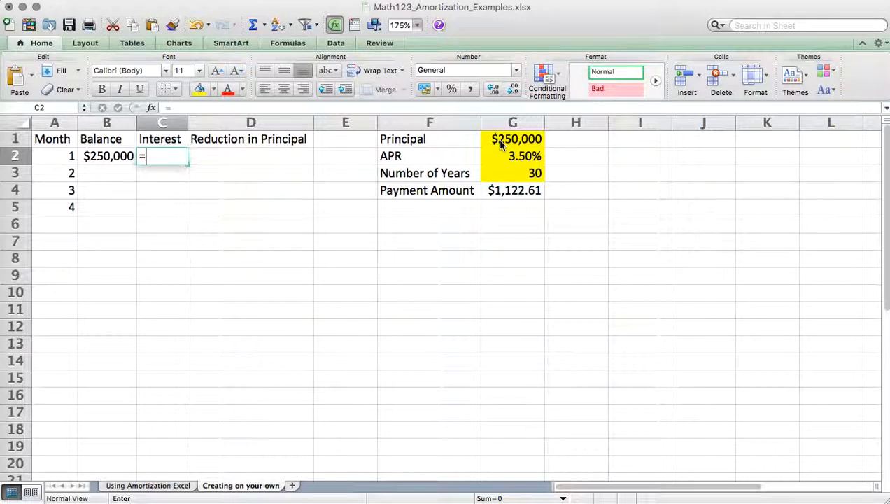
pyautogui.write('=')
pyautogui.click(117, 158)
pyautogui.write('*')
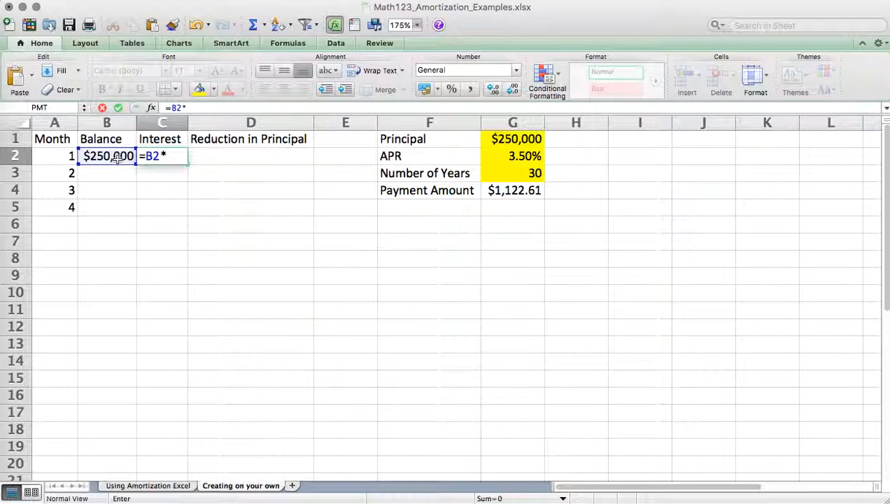
pyautogui.click(516, 158)
pyautogui.write('/12')
pyautogui.press('Return')
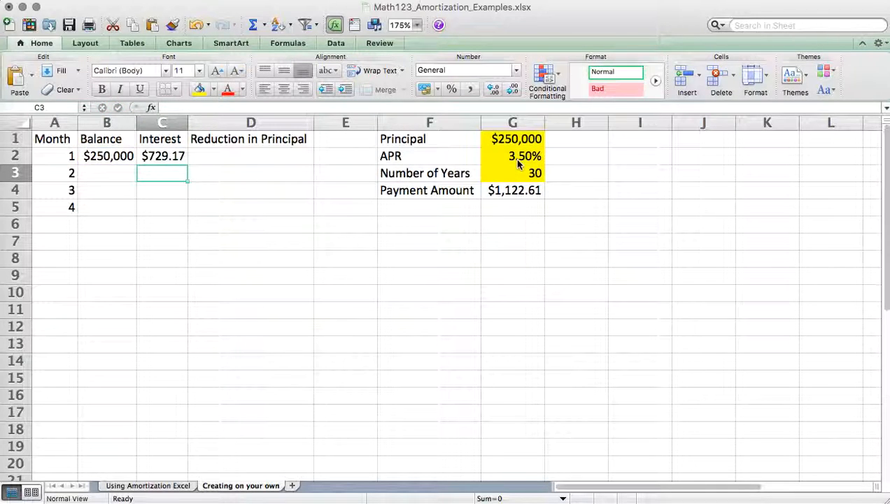
pyautogui.click(149, 484)
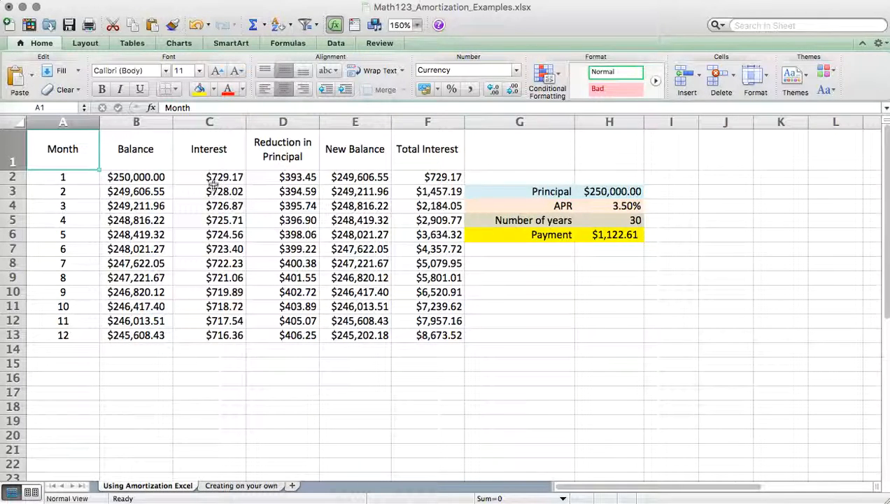
pyautogui.click(249, 485)
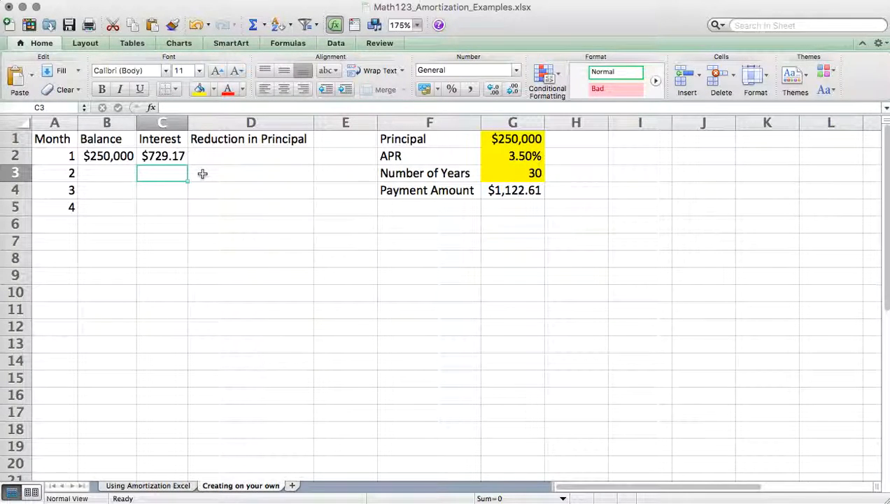
# - Enter the month 1 Reduction in Principal formula =G4-C2 in D2
pyautogui.click(222, 157)
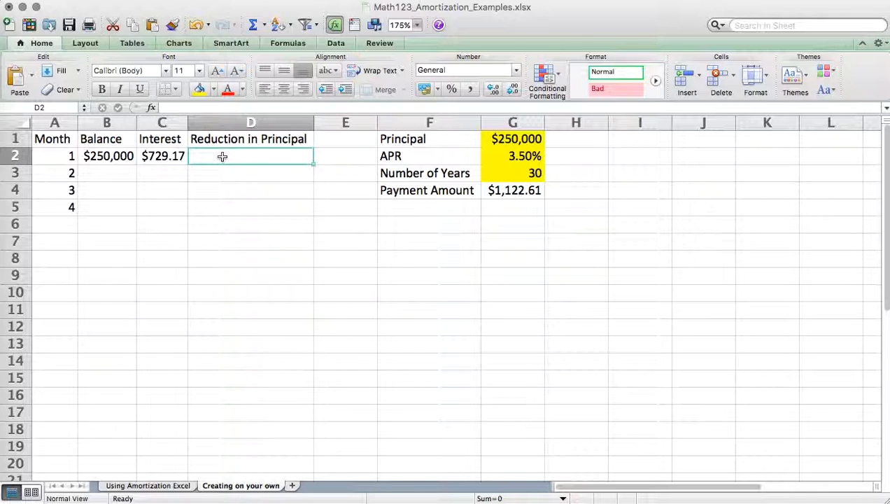
pyautogui.write('=')
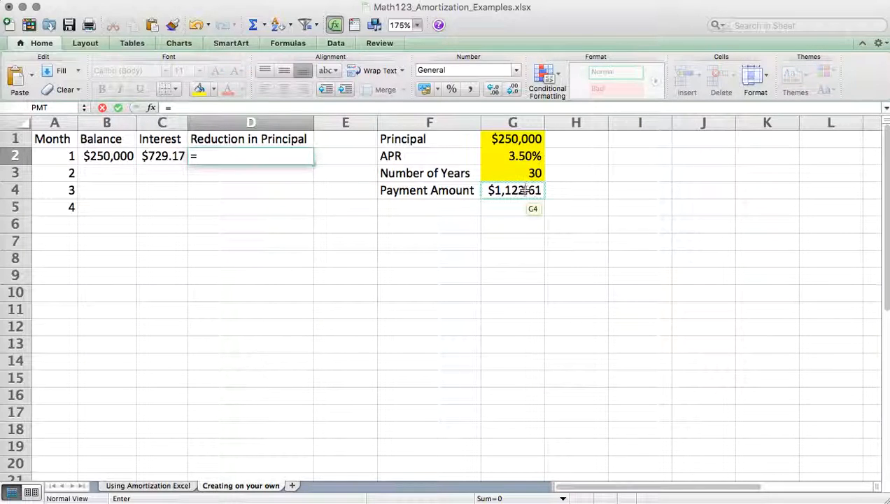
pyautogui.click(527, 196)
pyautogui.write('-')
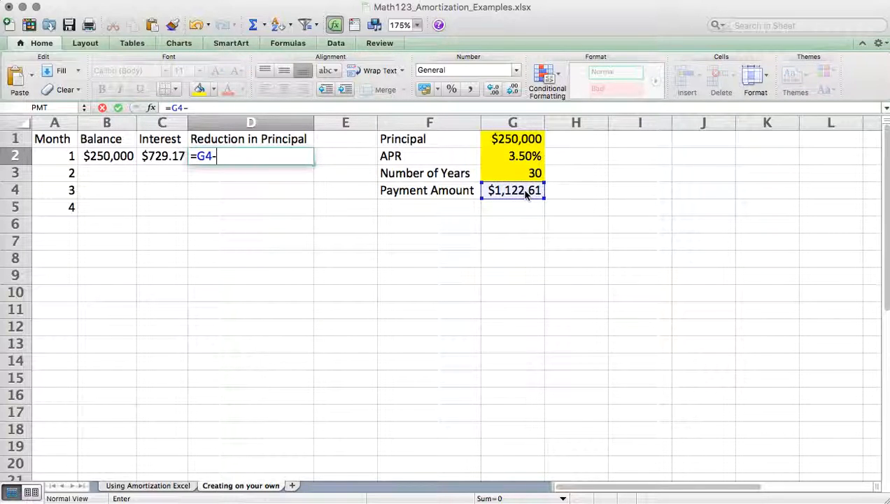
pyautogui.click(150, 160)
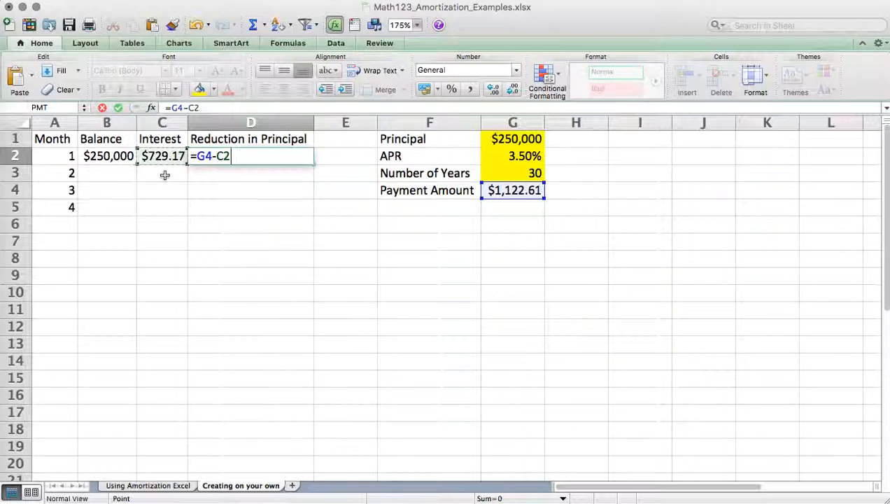
pyautogui.press('Return')
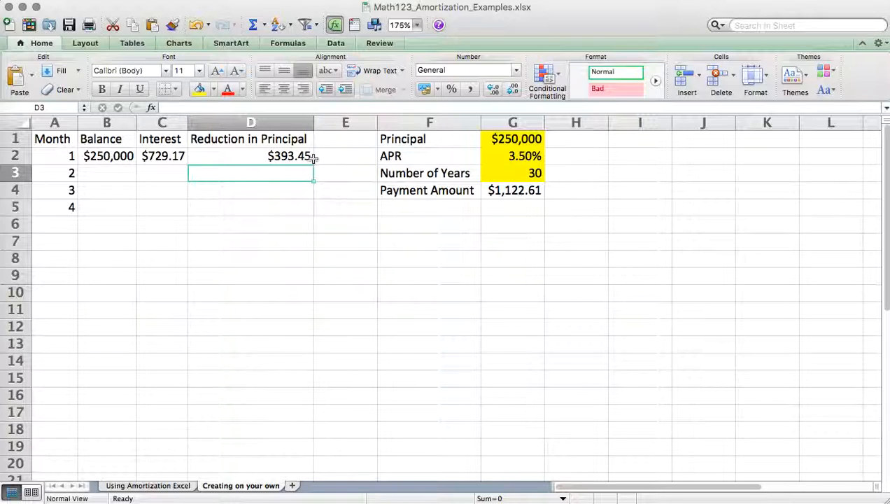
# - Enter the month 2 Balance formula =B2-D2 in B3 and compare the result with the Using Amortization Excel sheet
pyautogui.click(181, 486)
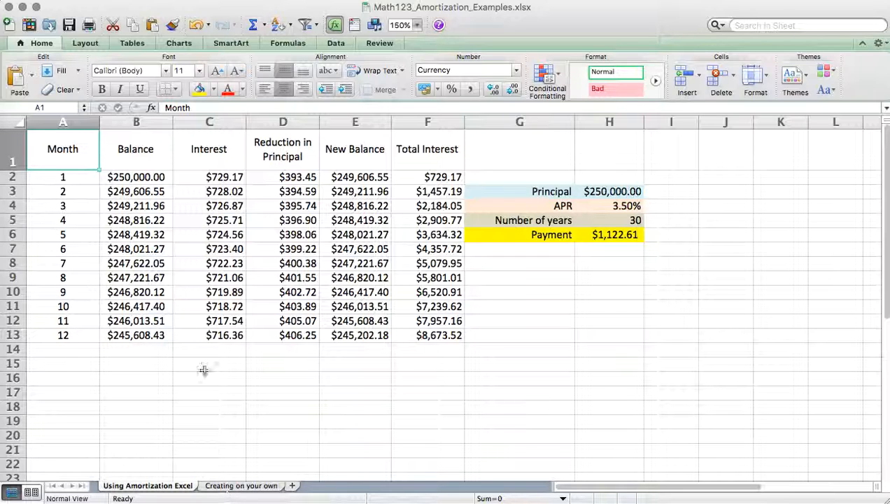
pyautogui.click(236, 485)
pyautogui.click(121, 176)
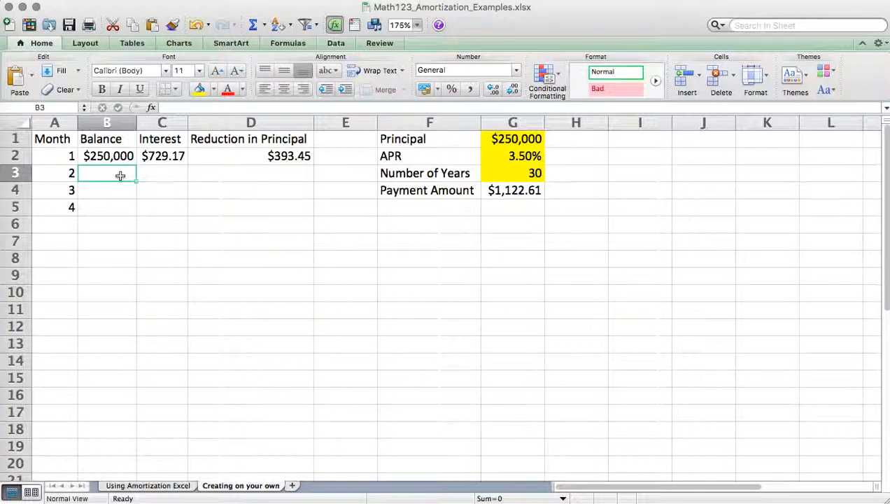
pyautogui.write('=')
pyautogui.click(107, 157)
pyautogui.write('-')
pyautogui.click(237, 156)
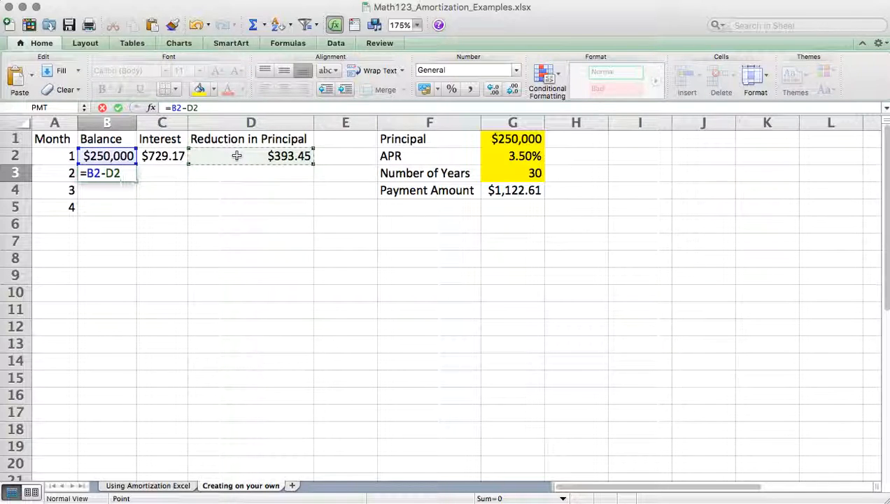
pyautogui.press('Return')
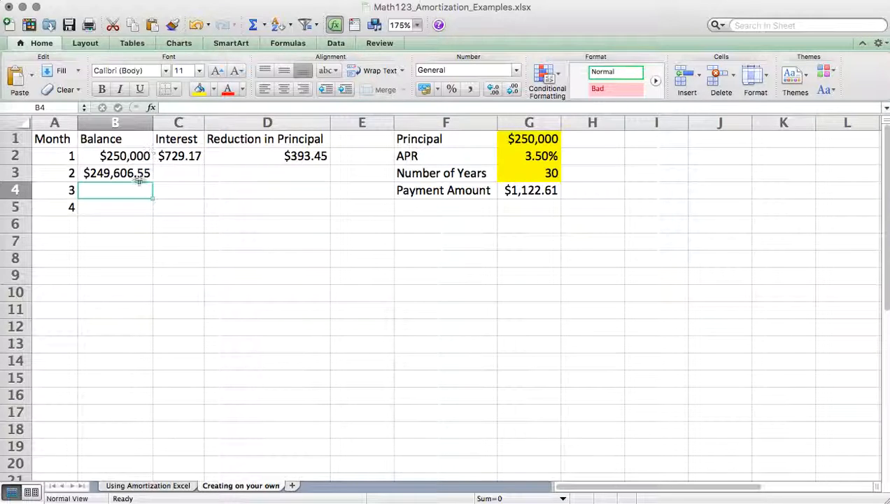
pyautogui.click(133, 487)
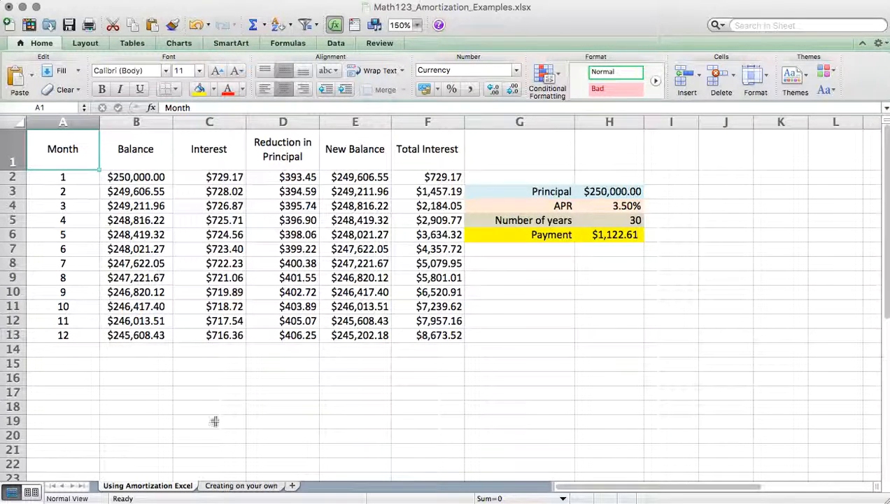
pyautogui.click(216, 486)
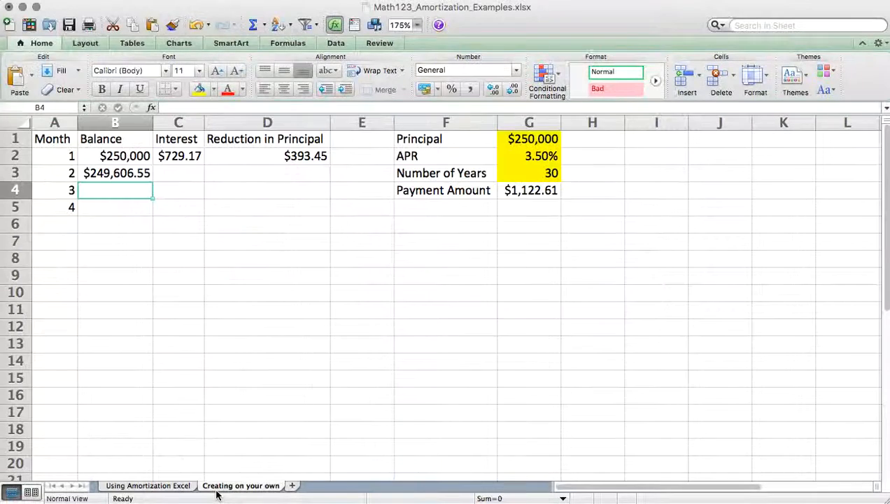
# - Make the APR reference absolute in the month 1 Interest formula in C2 so it reads =B2*$G$2/12
pyautogui.click(183, 160)
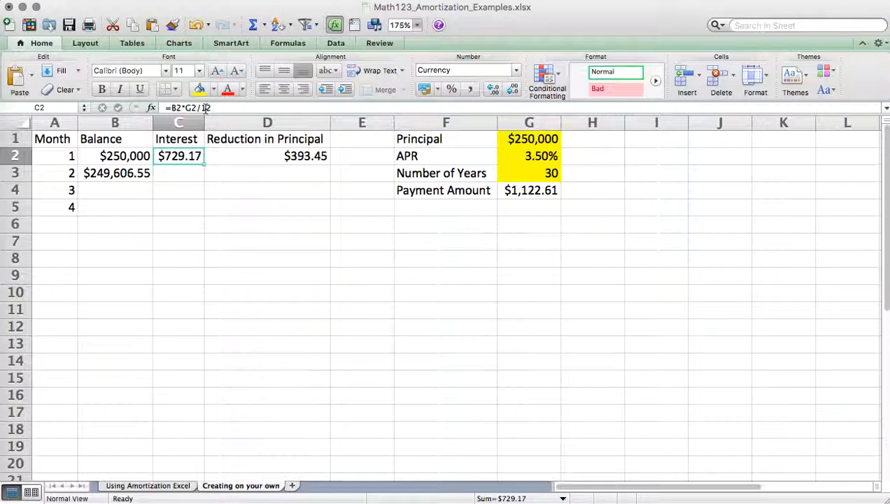
pyautogui.click(205, 108)
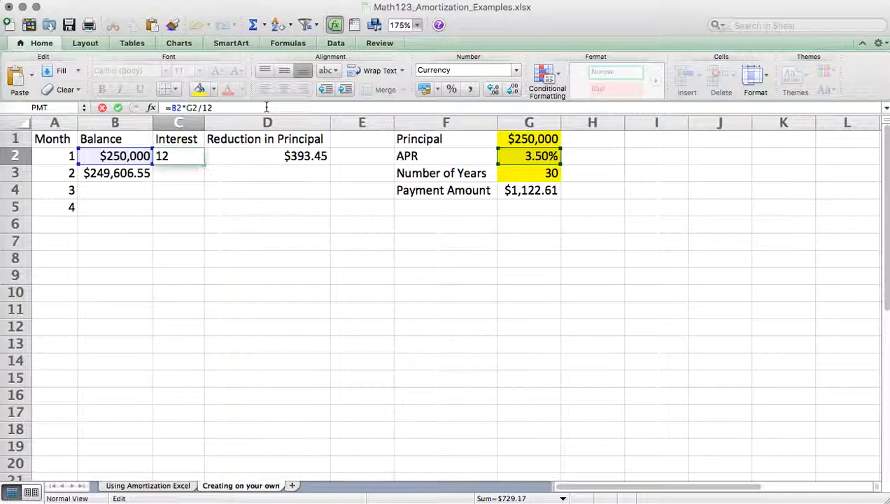
pyautogui.write('$G')
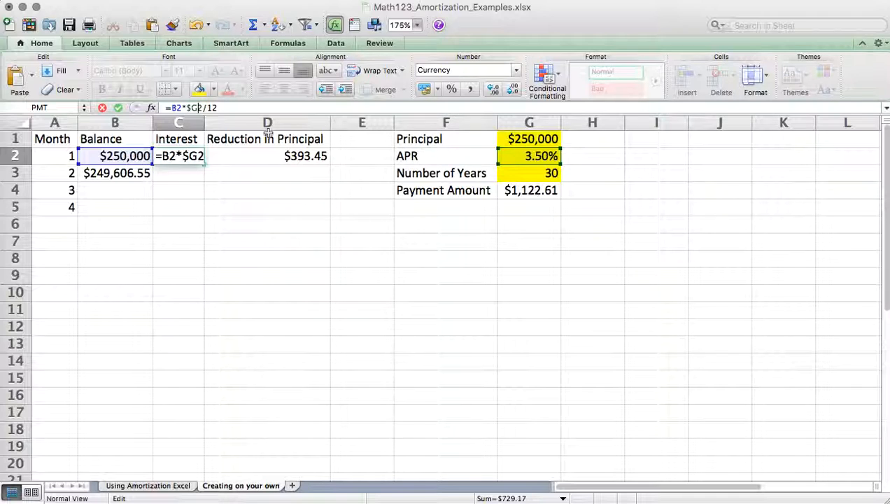
pyautogui.write('$')
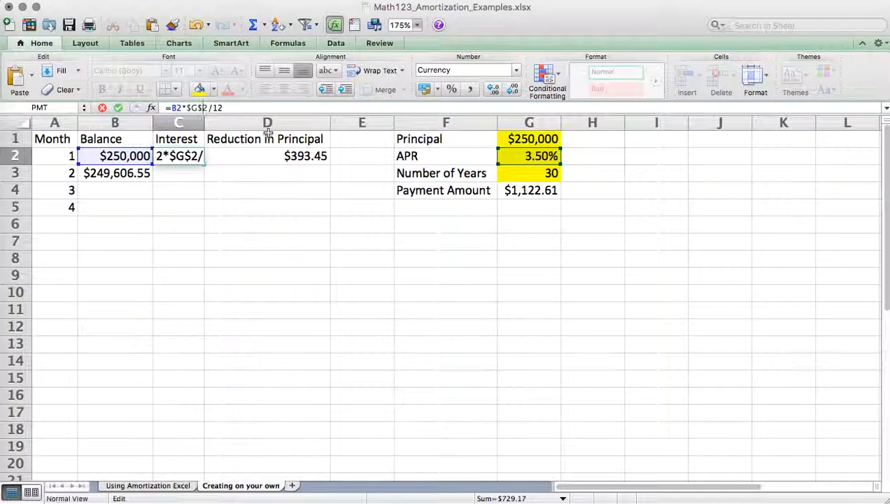
pyautogui.press('Return')
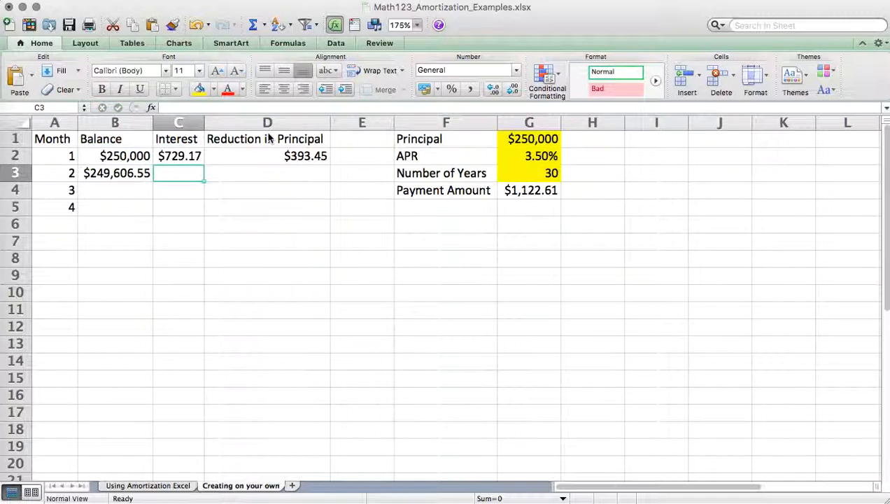
pyautogui.press('Up')
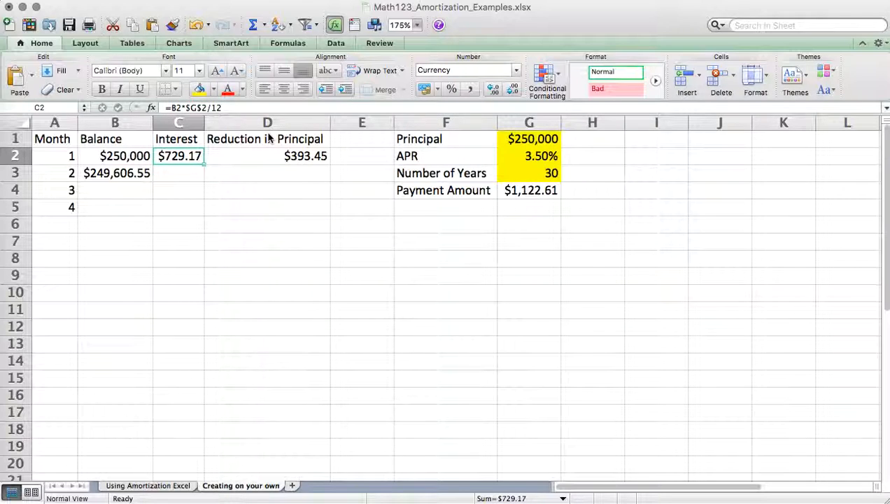
pyautogui.click(528, 157)
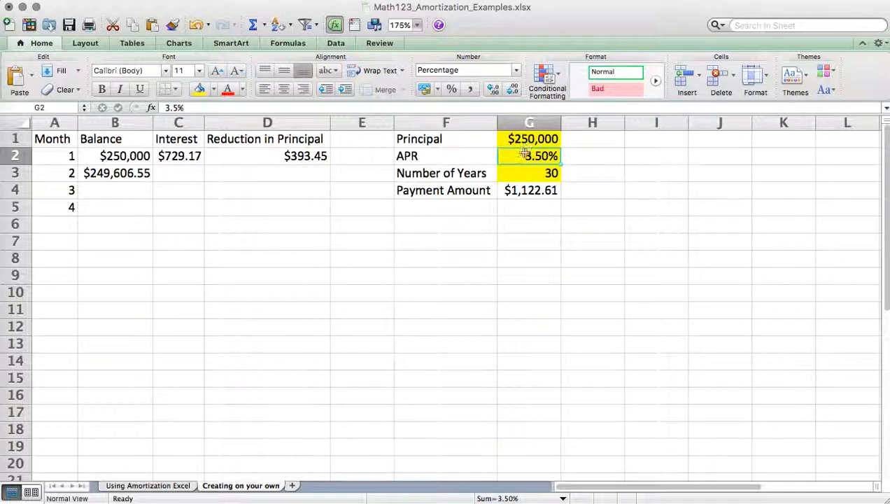
pyautogui.click(178, 156)
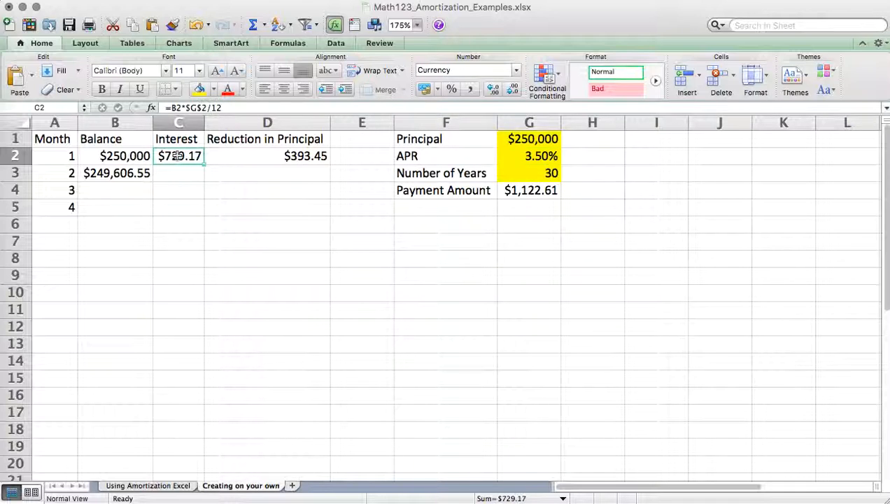
# - Make the Payment Amount reference absolute in the month 1 Reduction in Principal formula in D2 so it reads =$G$4-C2
pyautogui.click(256, 160)
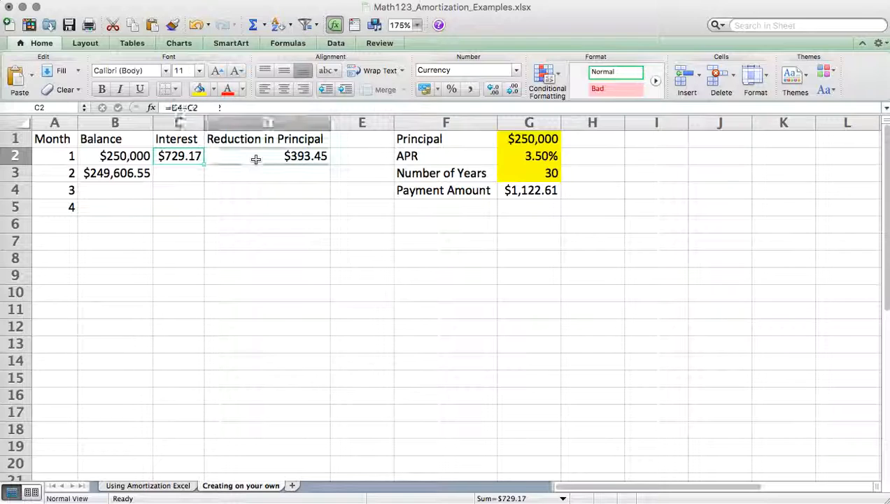
pyautogui.click(214, 107)
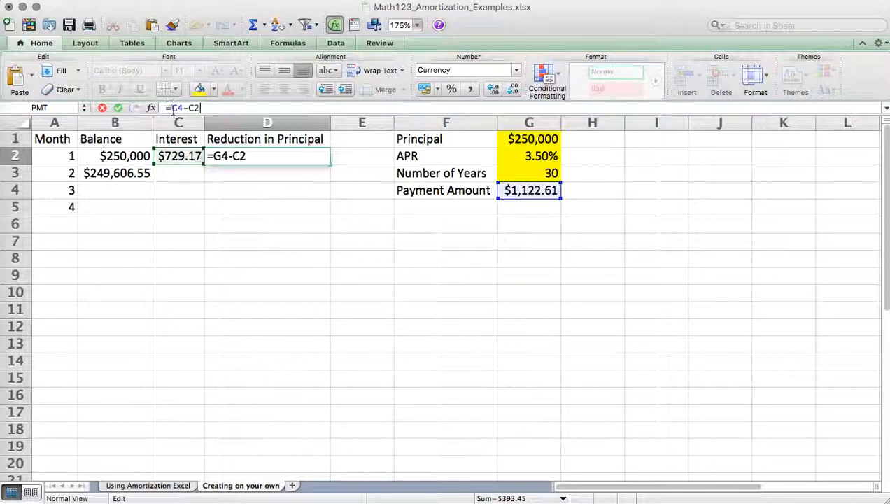
pyautogui.click(171, 108)
pyautogui.write('$')
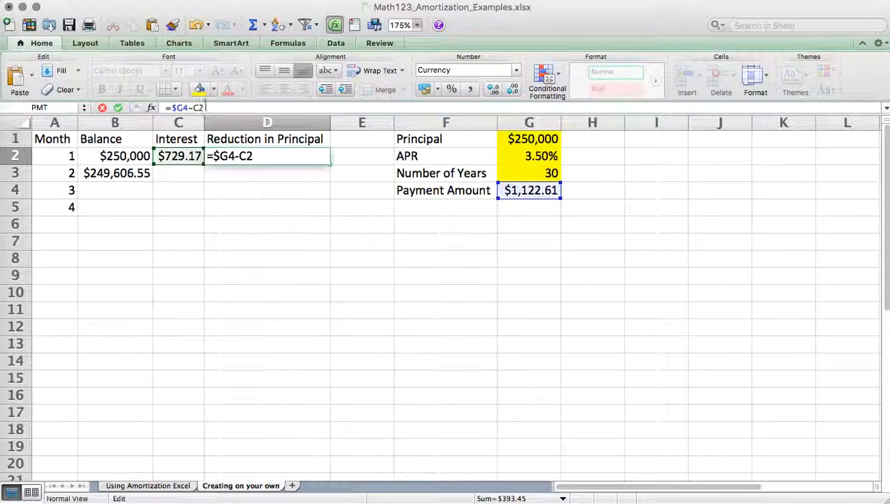
pyautogui.click(182, 108)
pyautogui.write('$')
pyautogui.press('Return')
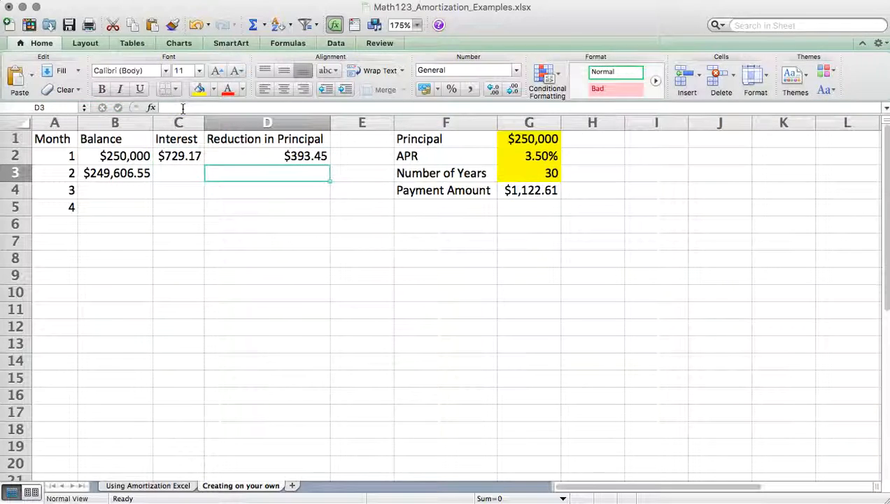
# - Fill the Balance formula from B3 and the Interest and Reduction in Principal formulas from C2 and D2 down to row 5
pyautogui.click(144, 173)
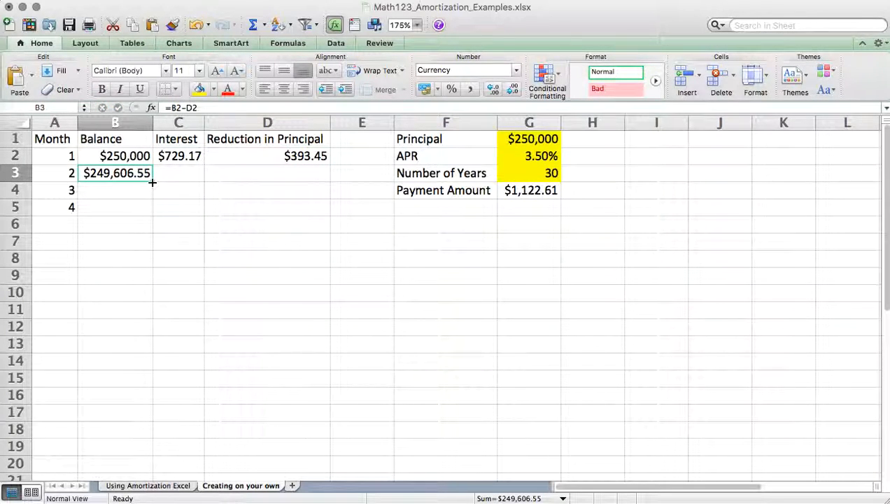
pyautogui.moveTo(152, 182); pyautogui.dragTo(151, 215)
pyautogui.click(185, 157)
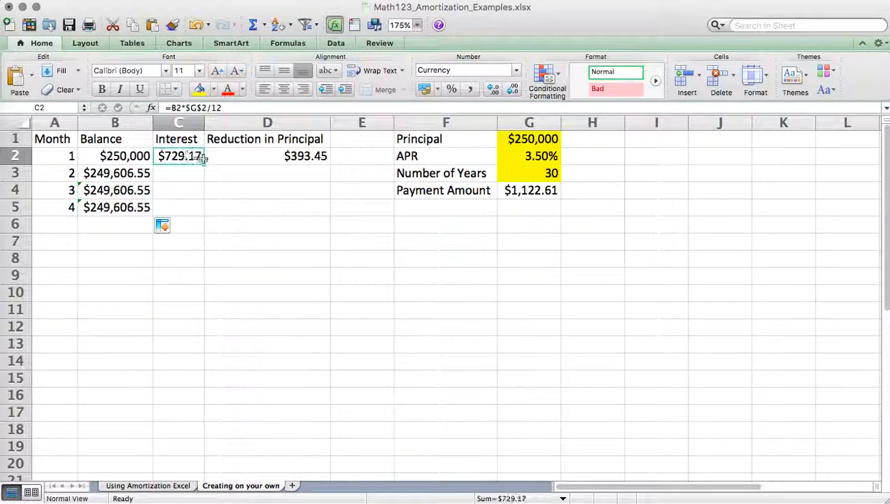
pyautogui.moveTo(204, 165); pyautogui.dragTo(210, 205)
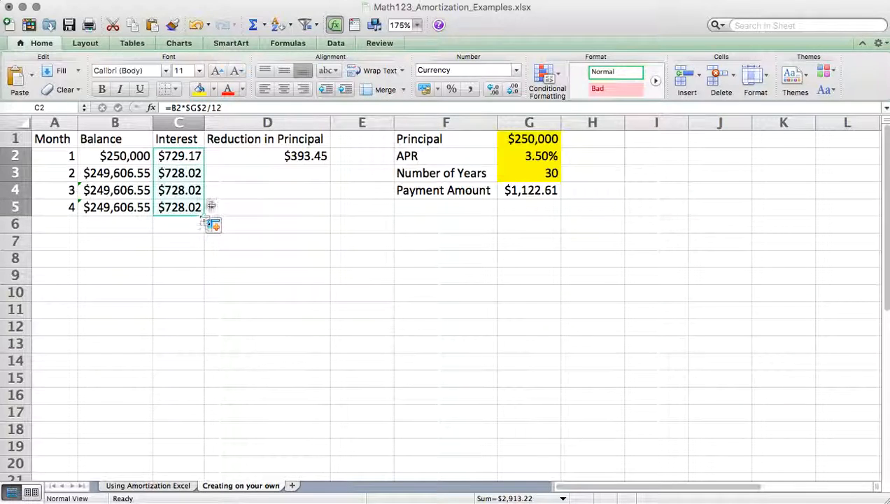
pyautogui.click(276, 152)
pyautogui.moveTo(330, 163); pyautogui.dragTo(330, 217)
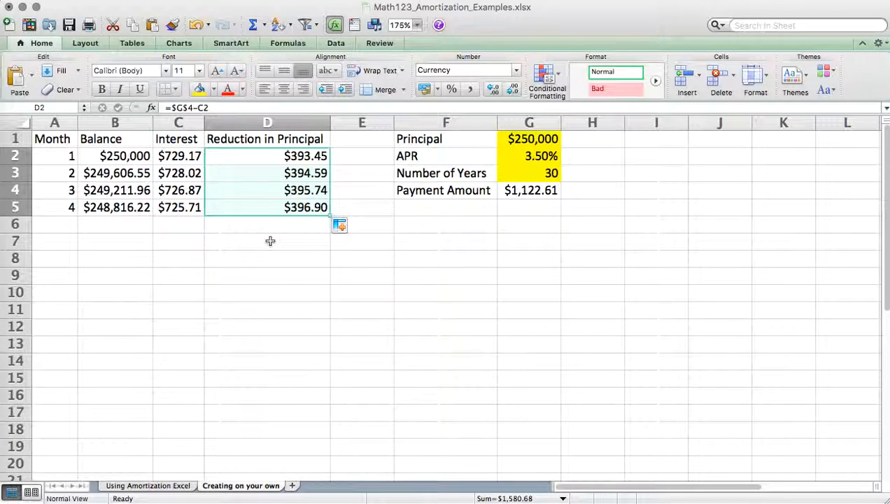
# - Compare the month 4 Balance in B5 with the month 4 Balance on the Using Amortization Excel sheet
pyautogui.click(124, 206)
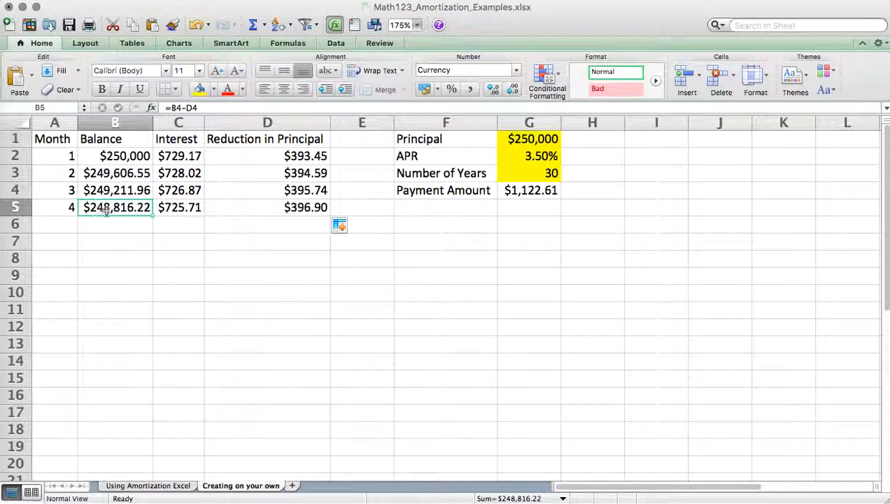
pyautogui.click(140, 486)
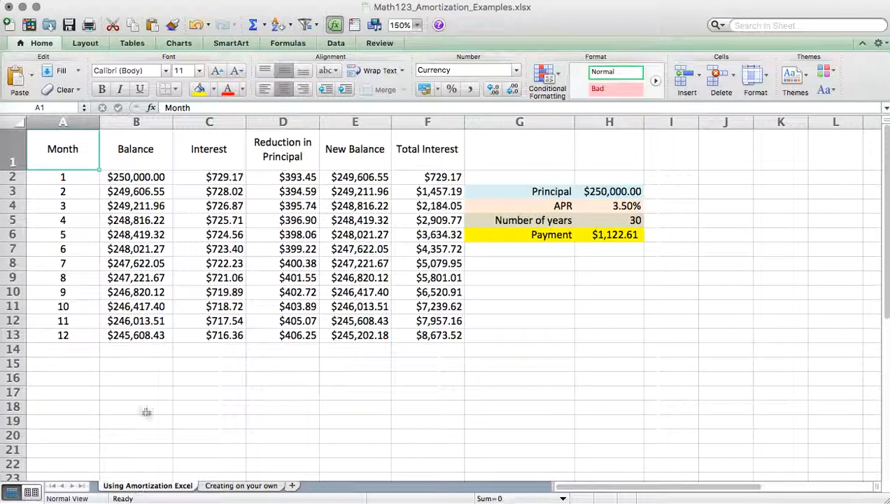
pyautogui.click(155, 223)
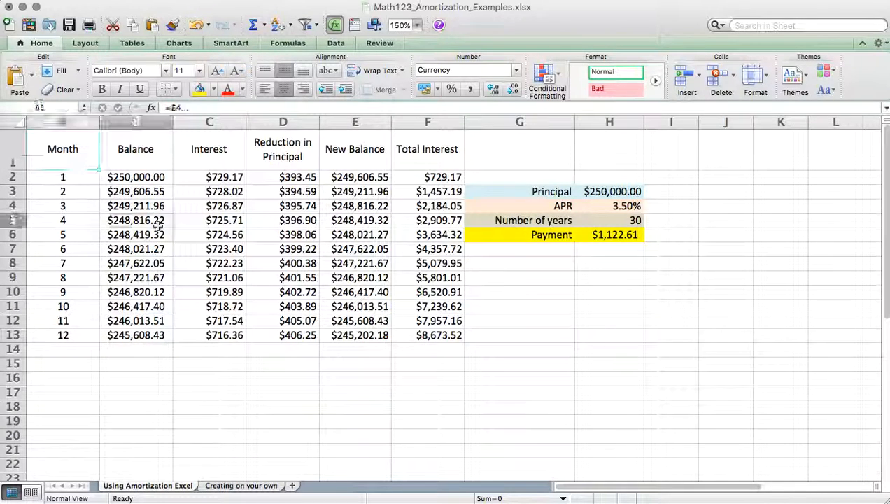
pyautogui.click(231, 488)
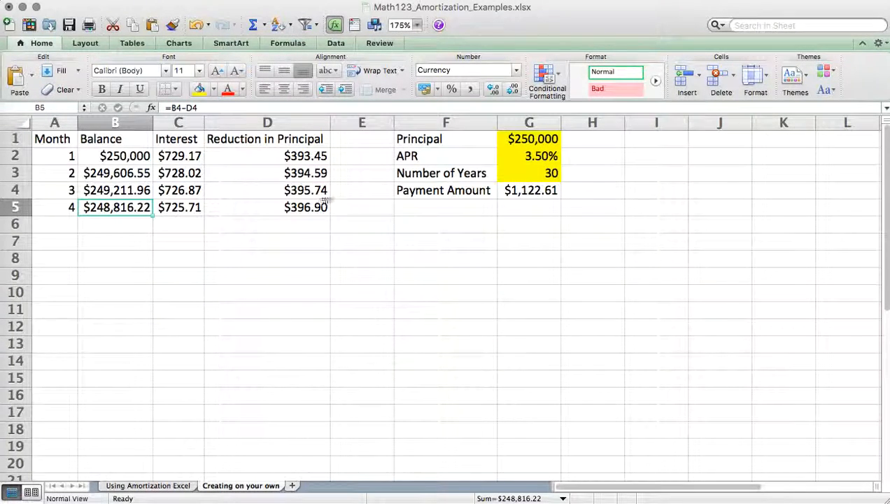
pyautogui.click(145, 486)
pyautogui.click(222, 489)
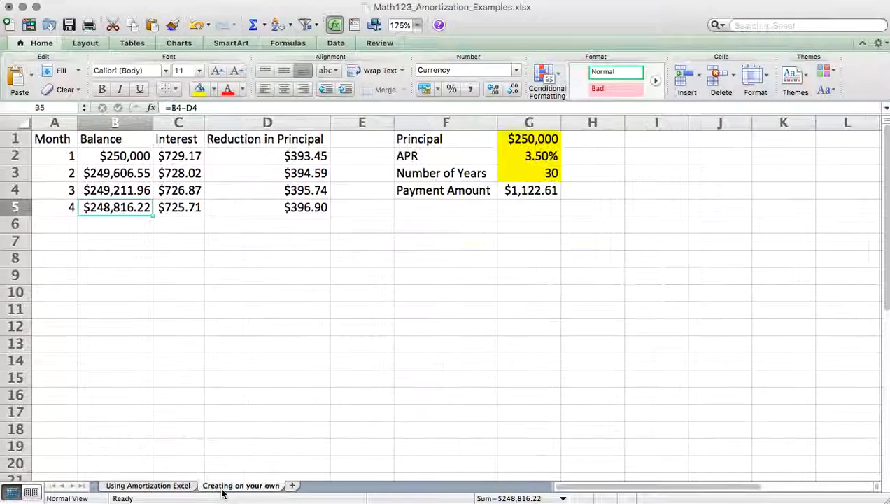
# - Add the heading Total Interest in E1, widen column E to fit it, and bold the headings in A1:E1
pyautogui.click(339, 145)
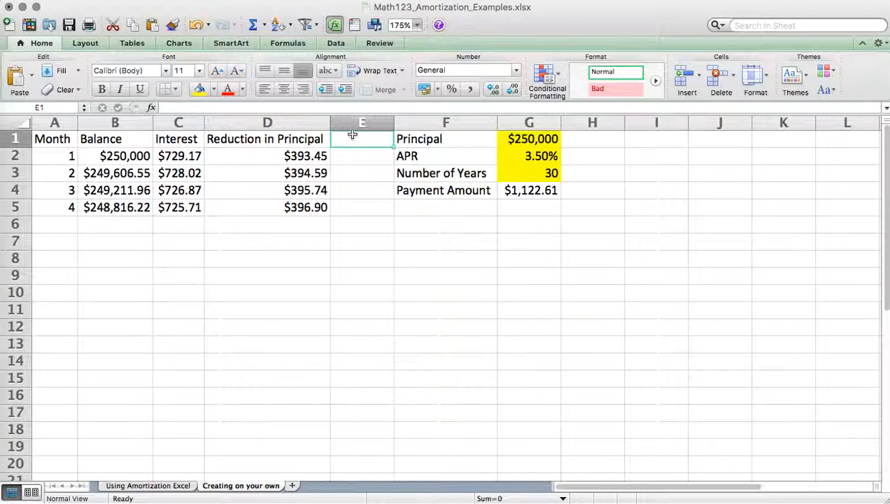
pyautogui.write('Total Interest')
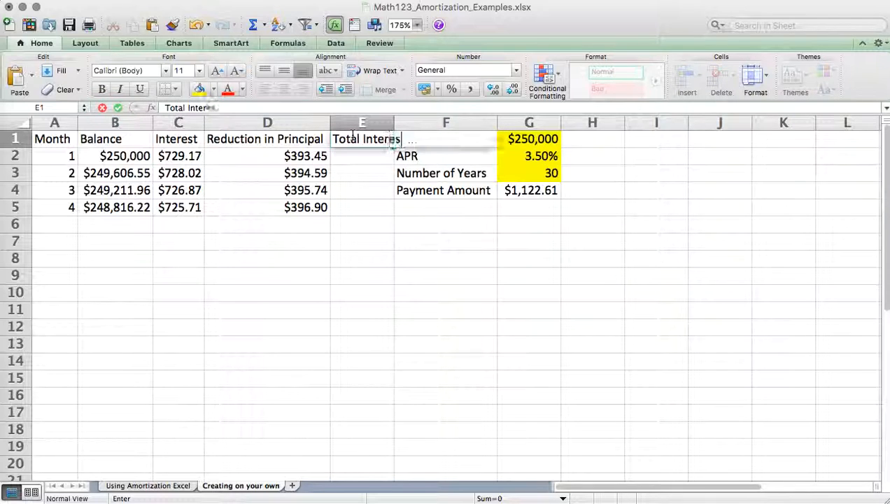
pyautogui.press('Return')
pyautogui.moveTo(391, 123); pyautogui.dragTo(411, 123)
pyautogui.moveTo(364, 139); pyautogui.dragTo(61, 140)
pyautogui.press('super+b')
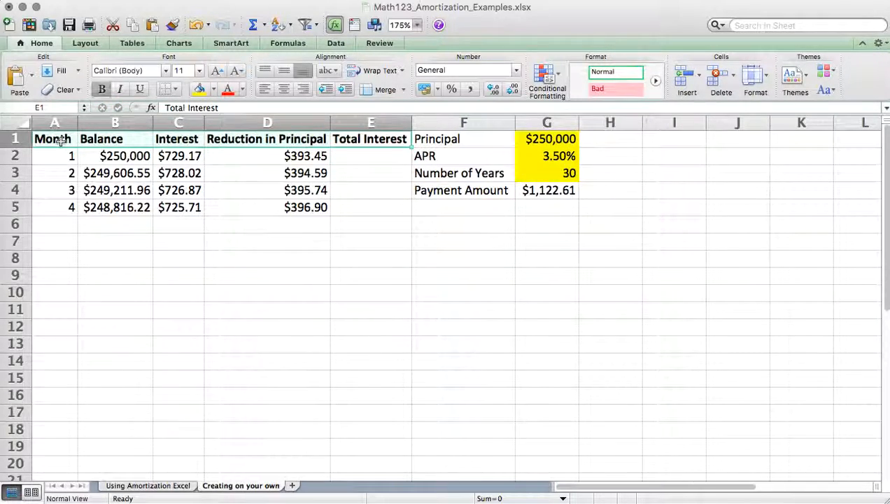
# - Link the month 1 Total Interest in E2 to the month 1 Interest with =C2
pyautogui.click(376, 169)
pyautogui.click(371, 154)
pyautogui.write('=C2')
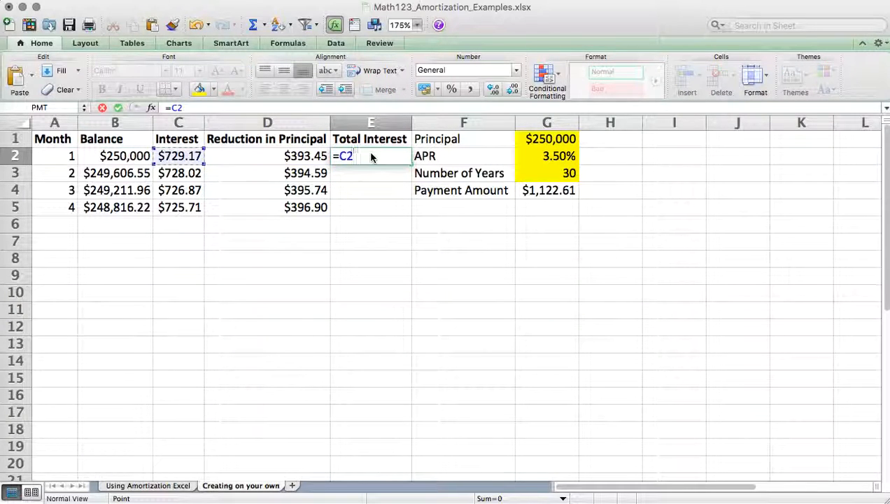
pyautogui.press('Return')
# - Enter the running Total Interest formula =E2+C3 in E3 and fill it down to month 4 in E5
pyautogui.write('=')
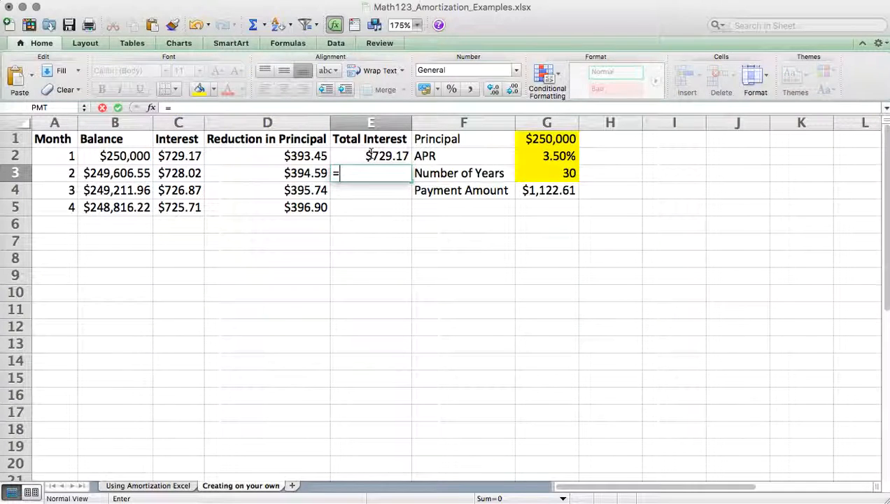
pyautogui.click(389, 155)
pyautogui.write('+')
pyautogui.click(172, 171)
pyautogui.press('Return')
pyautogui.click(405, 174)
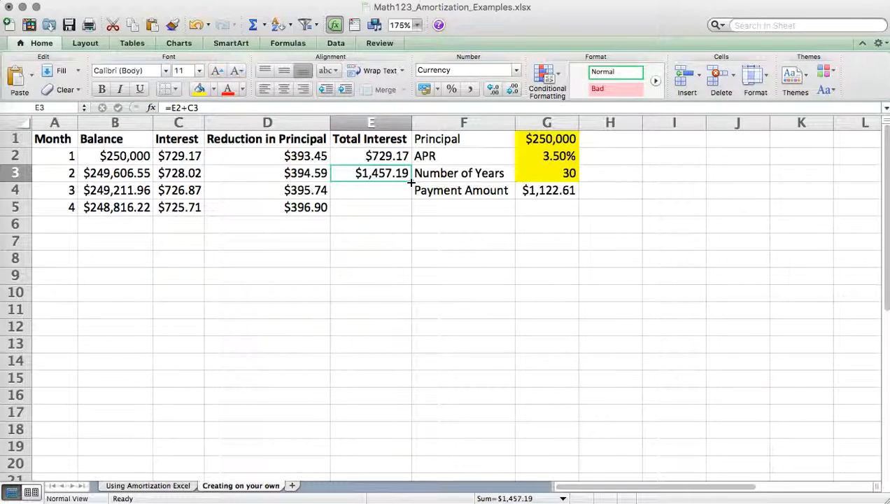
pyautogui.doubleClick(412, 181)
pyautogui.click(101, 249)
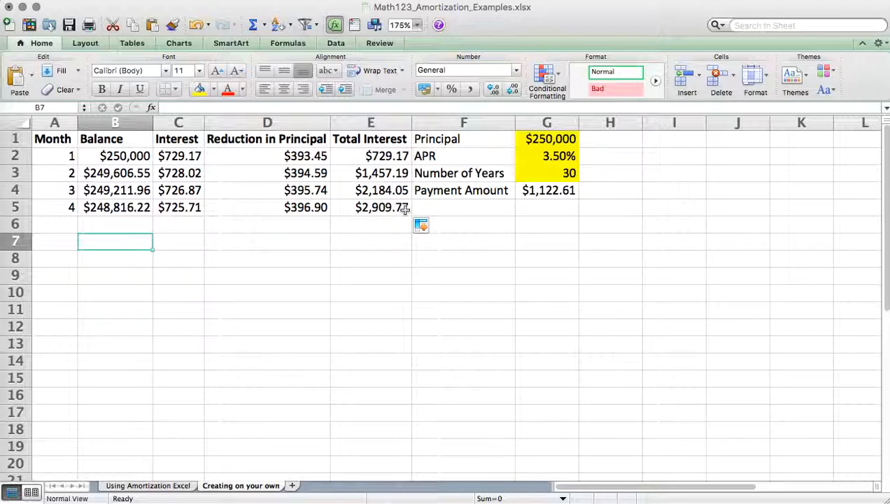
pyautogui.click(453, 123)
pyautogui.rightClick(454, 122)
pyautogui.press('Escape')
pyautogui.click(549, 178)
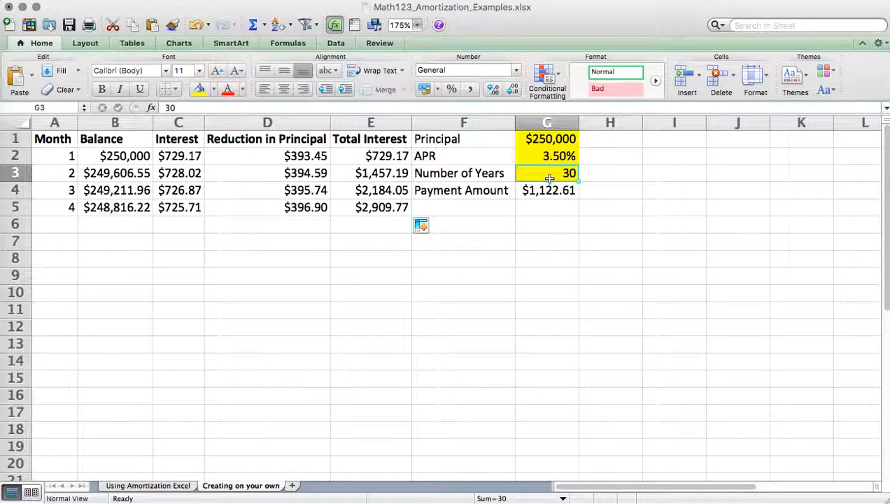
# - Insert a blank column F between Total Interest and the column of Principal, APR and payment labels
pyautogui.click(468, 122)
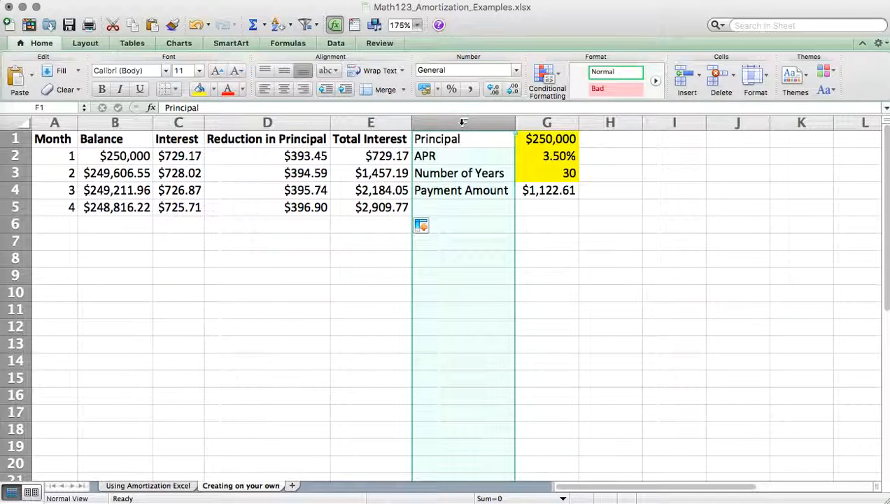
pyautogui.rightClick(463, 122)
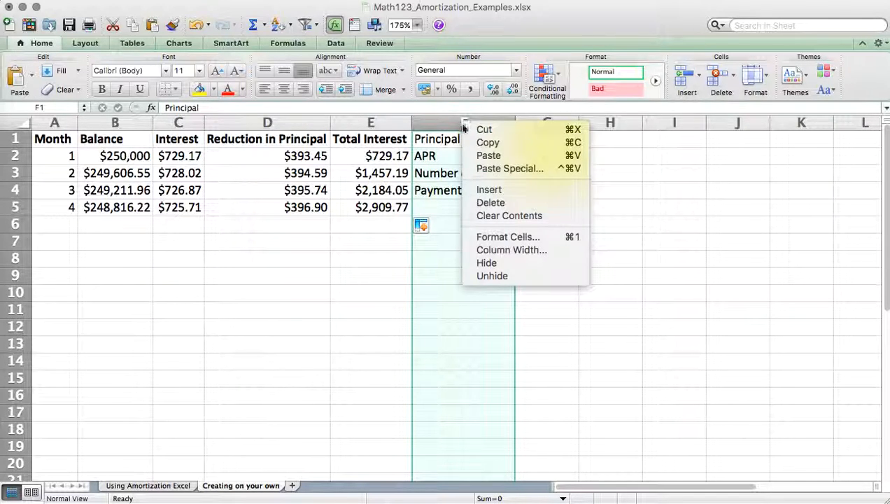
pyautogui.click(481, 190)
# - Add the heading Total Amount Paid in F1 and widen column F to fit it
pyautogui.click(448, 140)
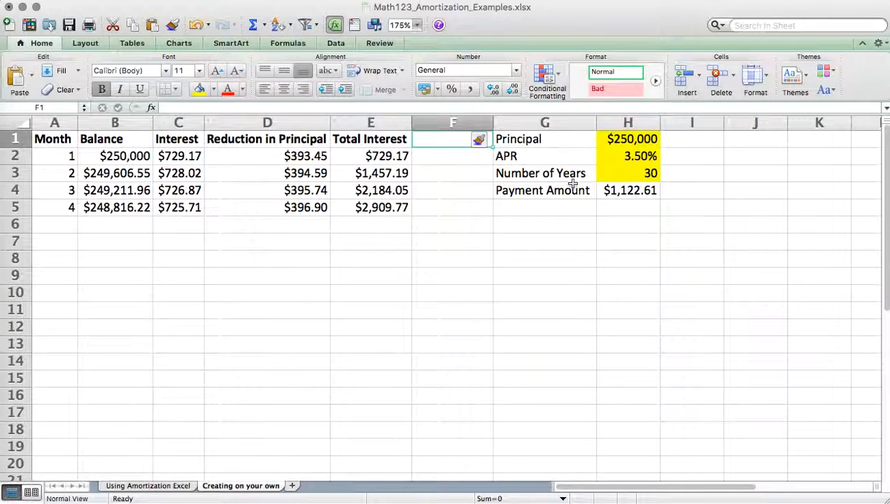
pyautogui.write('T')
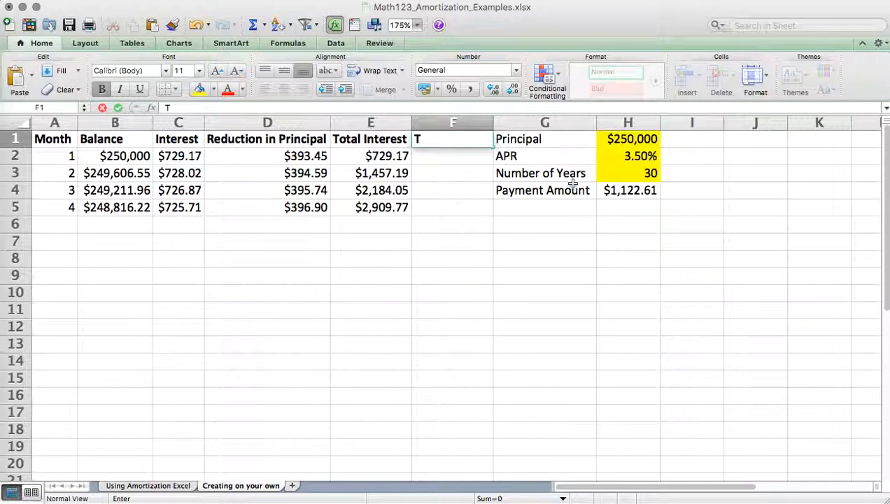
pyautogui.write('otal Amount Paid')
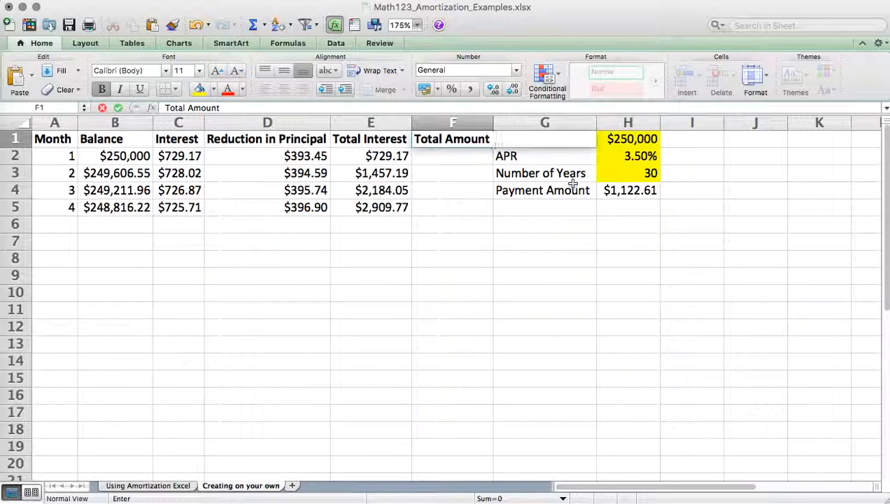
pyautogui.press('Return')
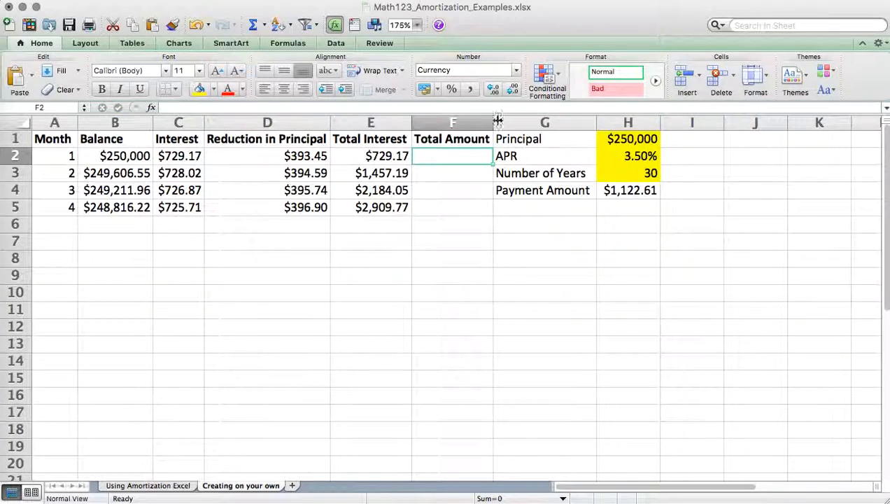
pyautogui.doubleClick(493, 123)
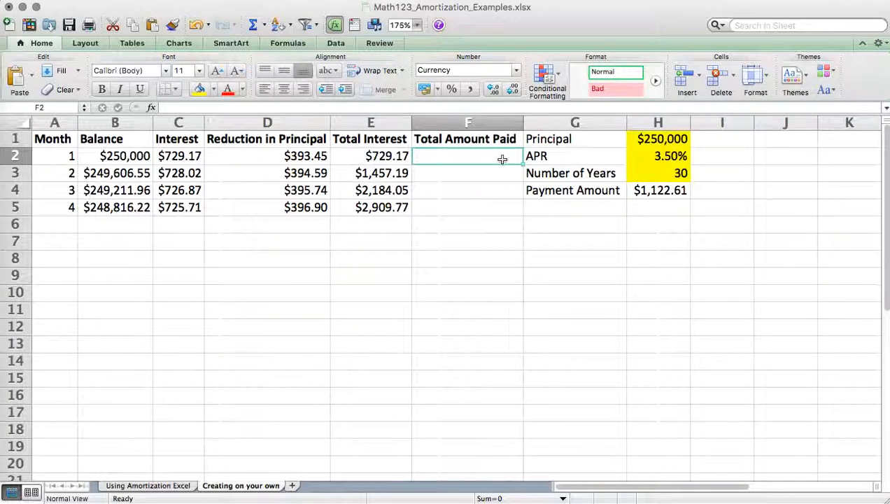
# - Calculate the month 1 Total Amount Paid in F2 as payment amount times month with =H4*A2
pyautogui.write('=')
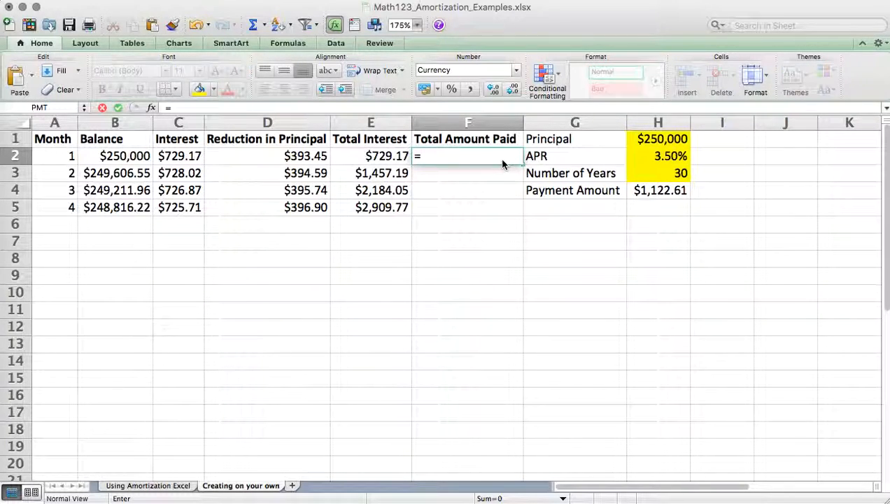
pyautogui.click(642, 191)
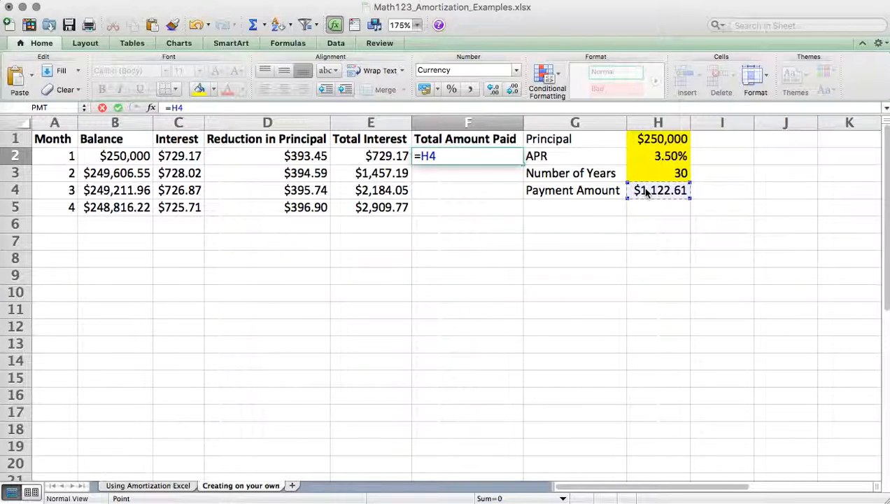
pyautogui.write('*')
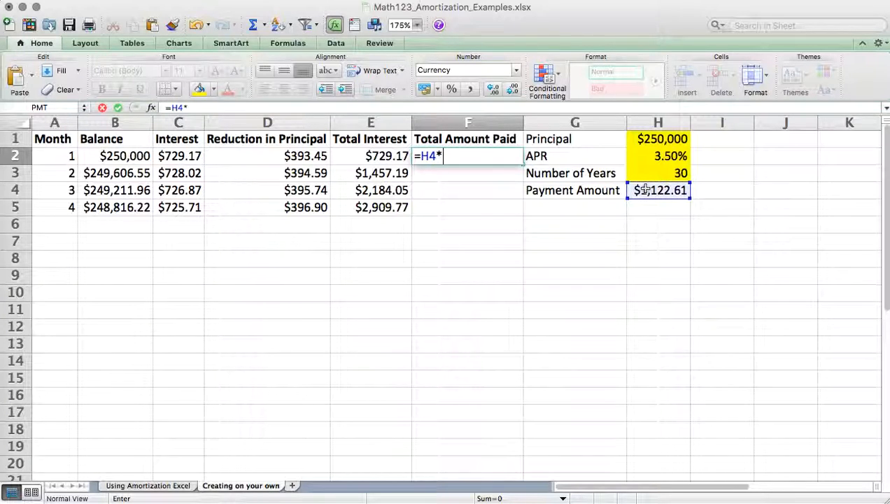
pyautogui.click(74, 158)
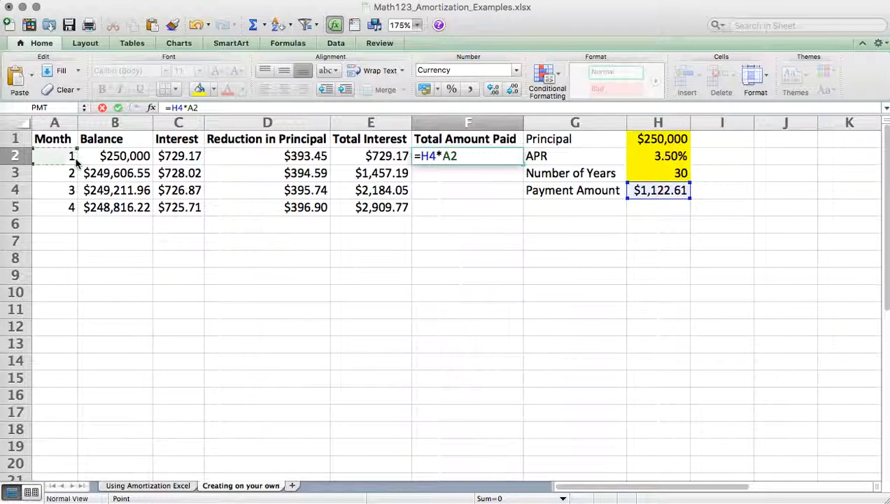
pyautogui.press('Return')
# - Try to fill the Total Amount Paid formula from F2 down to month 4 in F5
pyautogui.click(515, 159)
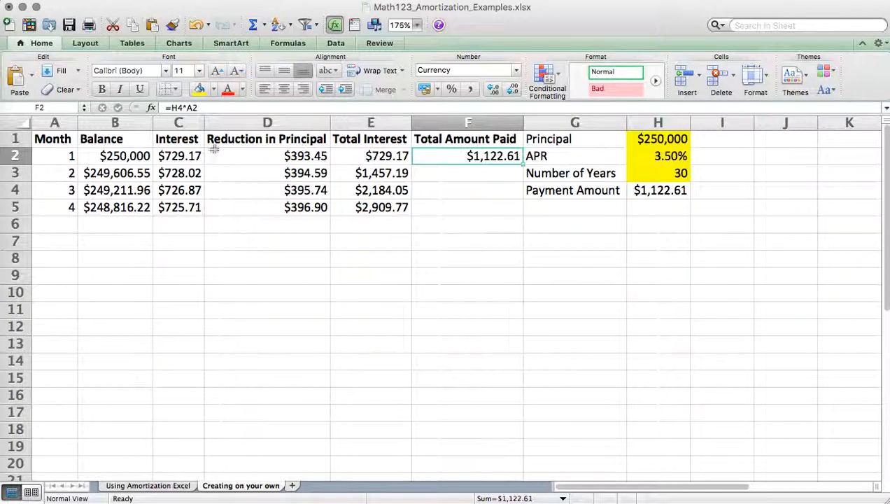
pyautogui.doubleClick(526, 167)
pyautogui.click(522, 161)
pyautogui.moveTo(522, 165); pyautogui.dragTo(522, 210)
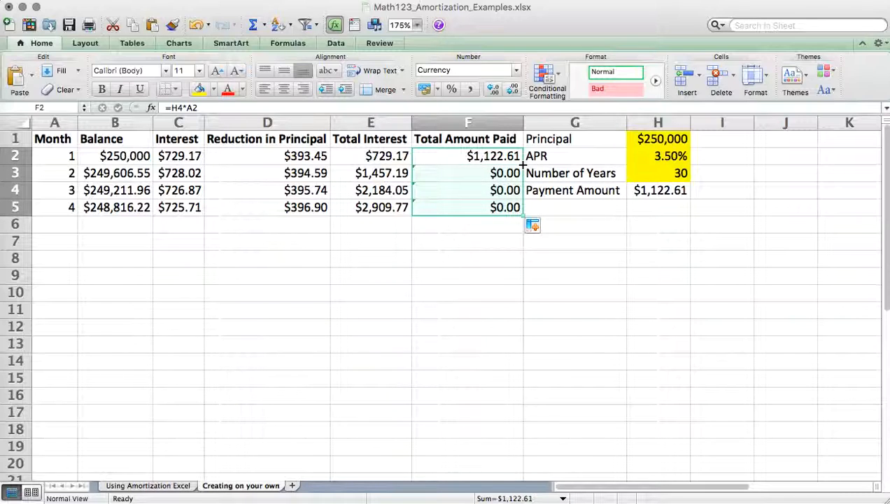
pyautogui.click(471, 172)
# - Make the payment amount reference in F2 absolute so the formula reads =$H$4*A2
pyautogui.click(485, 157)
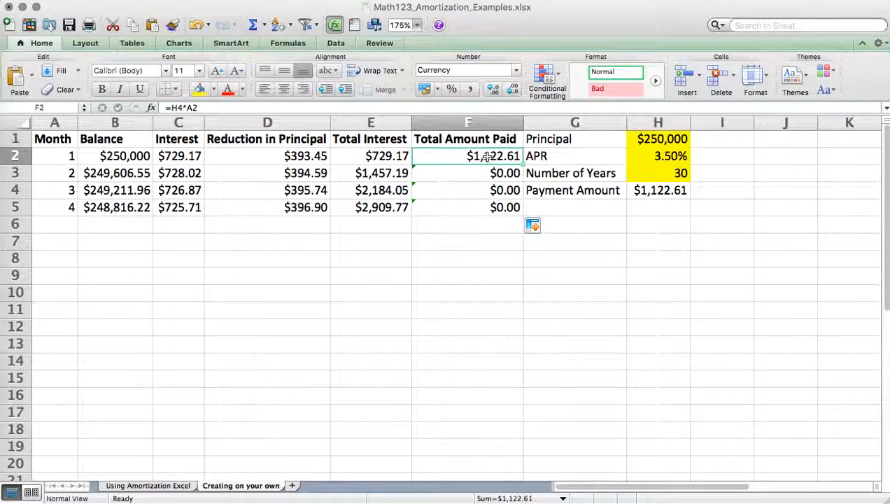
pyautogui.click(227, 108)
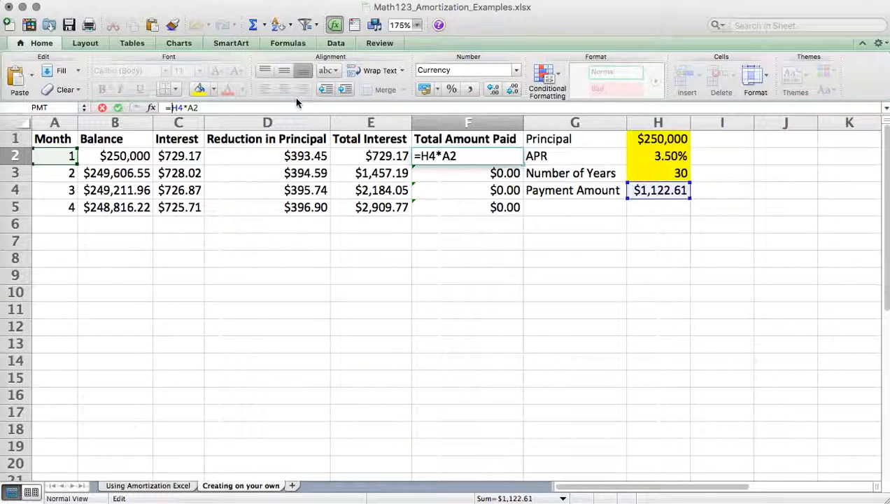
pyautogui.write('$')
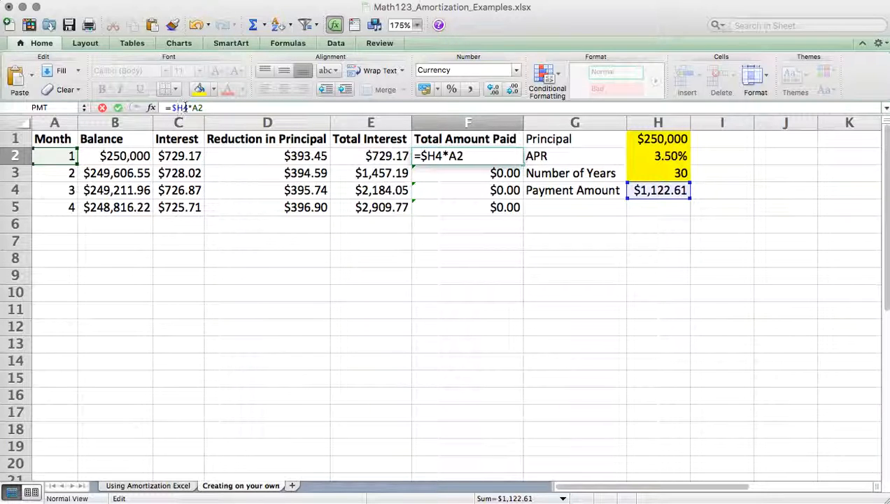
pyautogui.click(185, 107)
pyautogui.write('$')
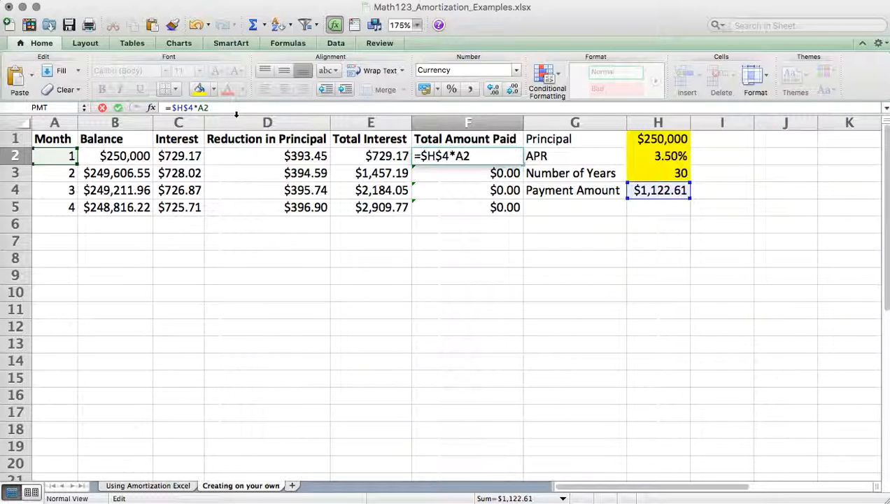
pyautogui.press('Return')
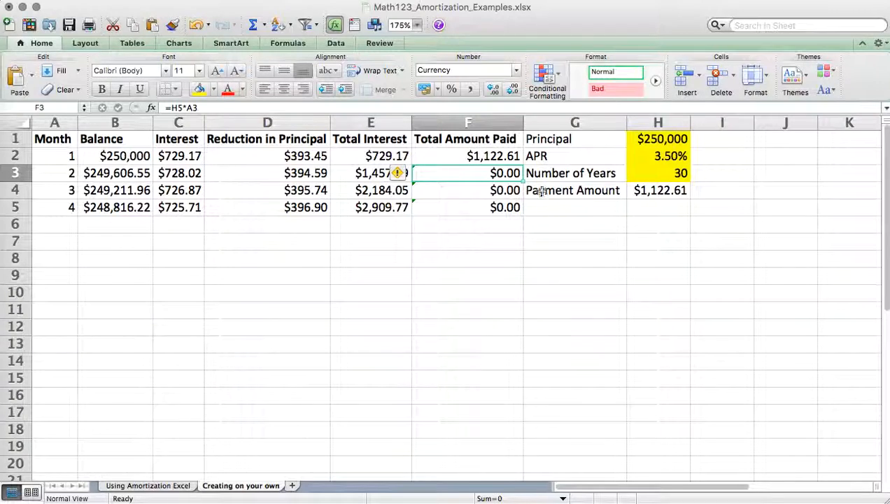
# - Fill the corrected Total Amount Paid formula from F2 down to month 4 in F5
pyautogui.click(516, 157)
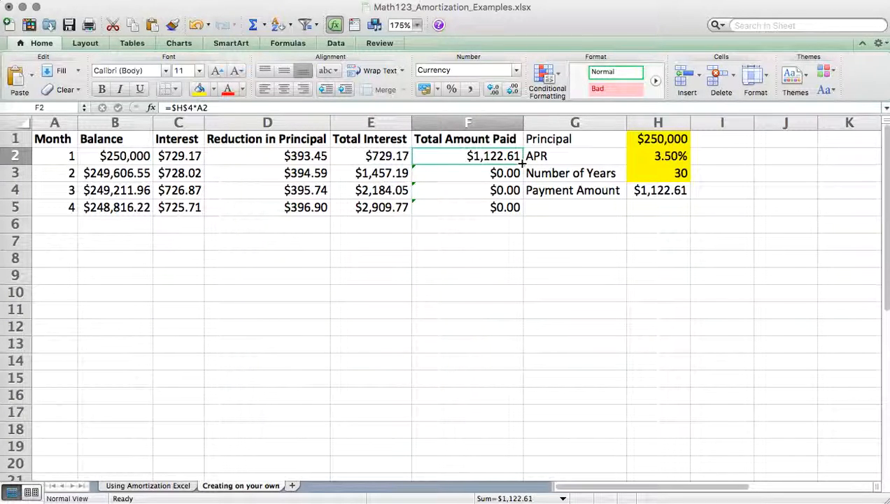
pyautogui.moveTo(521, 163); pyautogui.dragTo(519, 209)
pyautogui.click(480, 250)
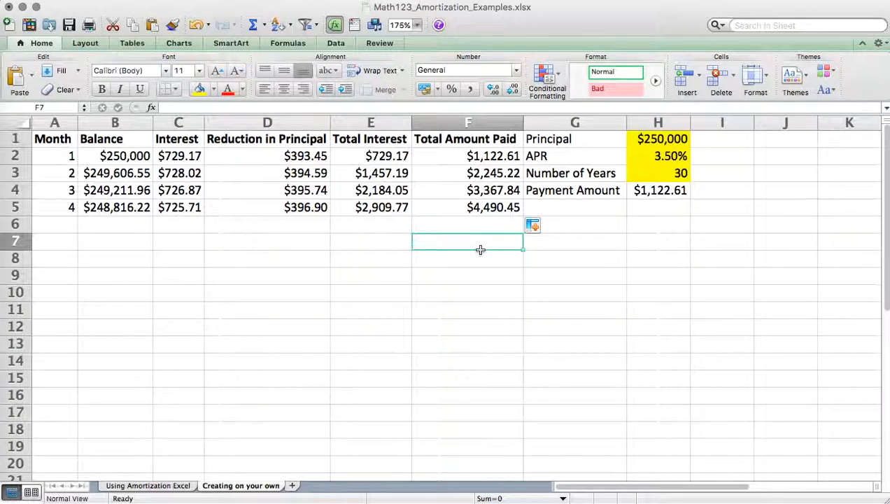
pyautogui.click(474, 204)
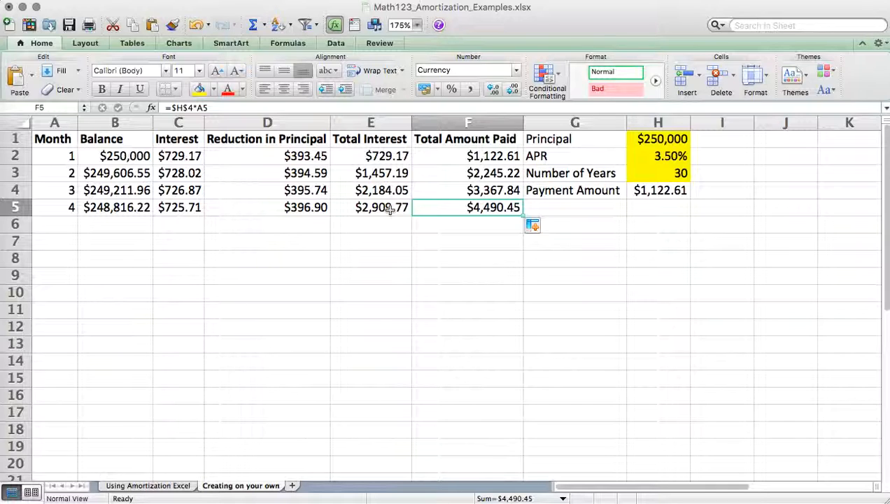
# - Insert a blank column G between Total Amount Paid and the column of loan labels
pyautogui.click(558, 122)
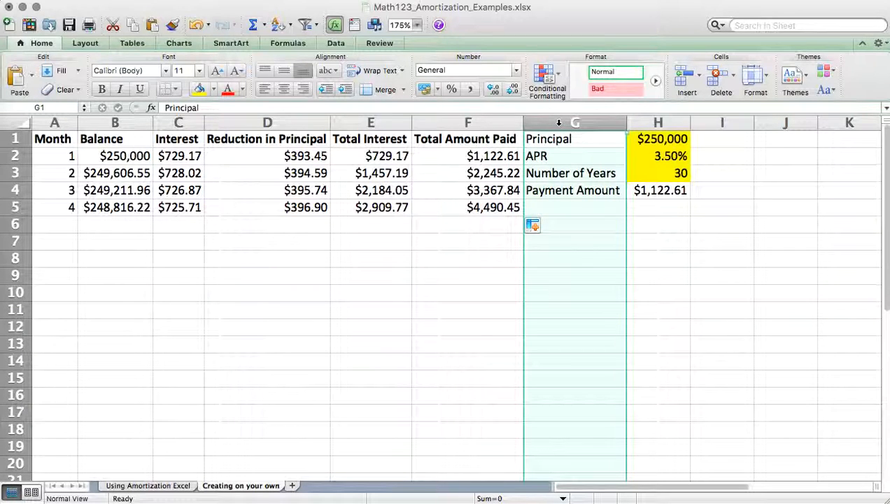
pyautogui.rightClick(558, 123)
pyautogui.click(587, 189)
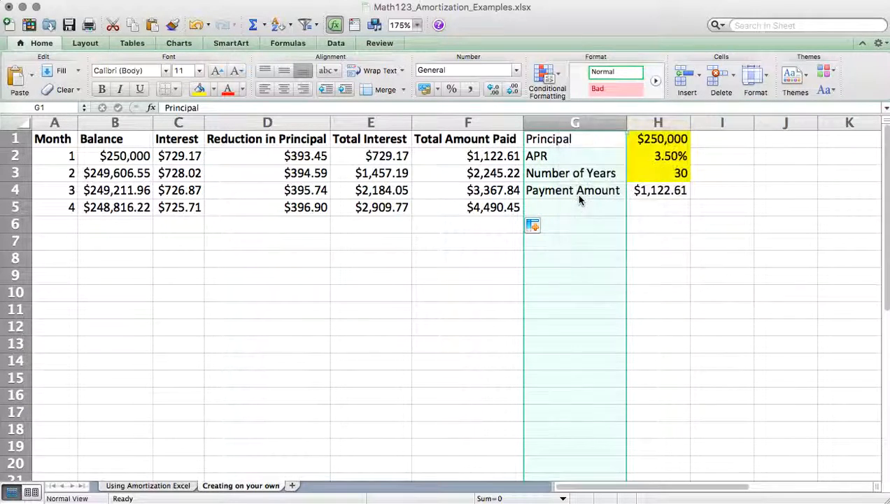
# - Add the heading % going towards interest in G1 and widen column G to fit it
pyautogui.click(553, 141)
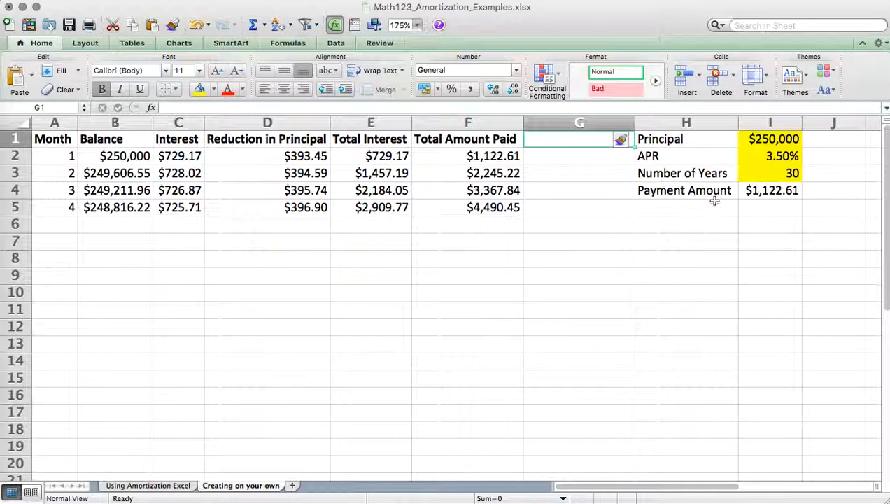
pyautogui.write('$')
pyautogui.press('BackSpace')
pyautogui.write('% g')
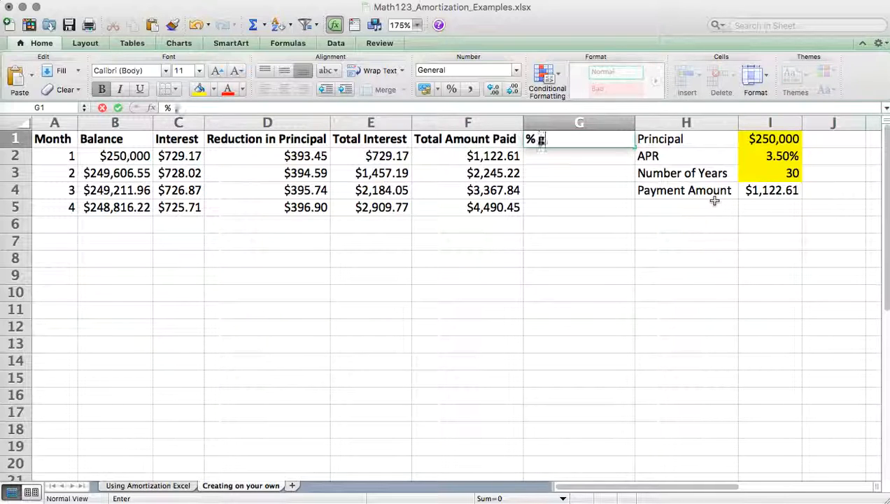
pyautogui.write('oing towards interest')
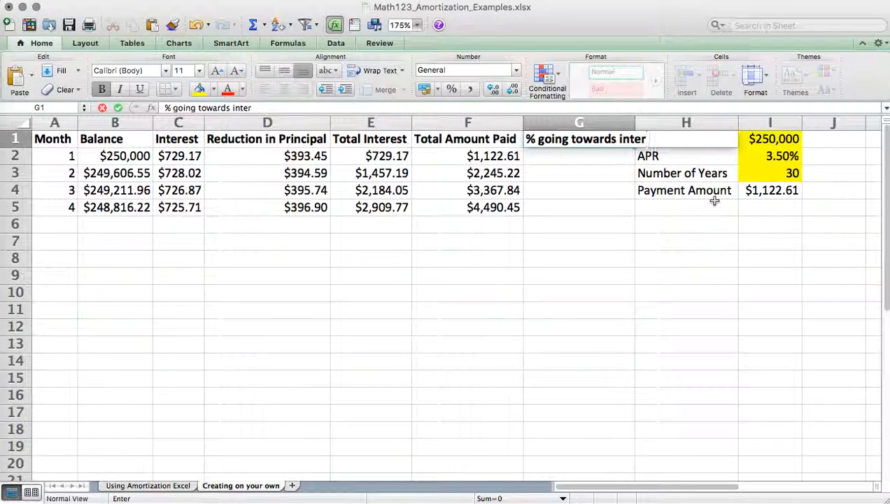
pyautogui.press('Return')
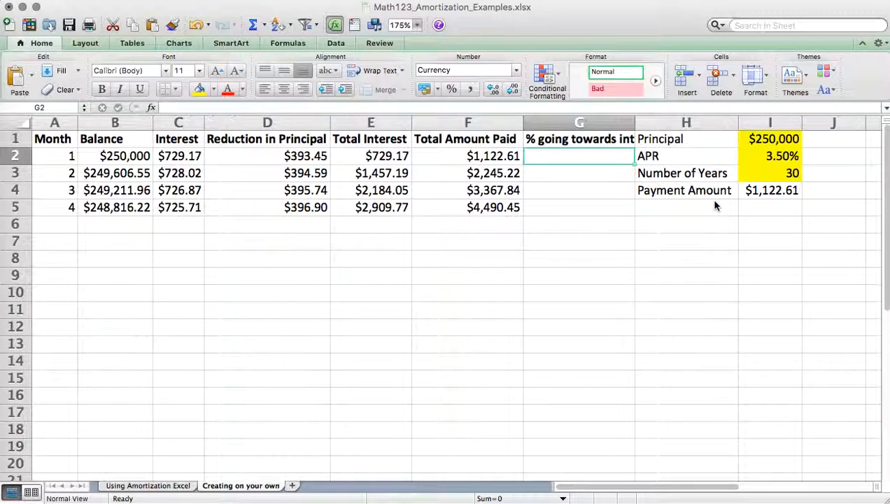
pyautogui.doubleClick(635, 123)
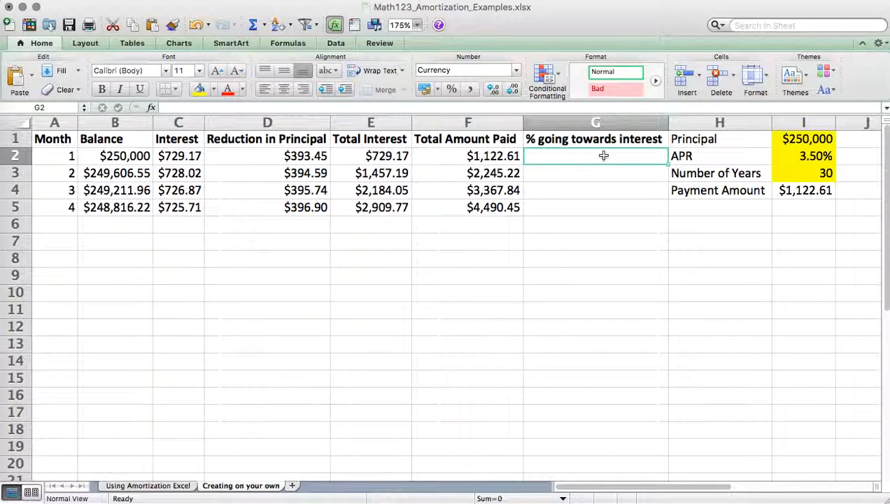
# - Calculate the month 1 share going towards interest in G2 with =E2/F2
pyautogui.write('=')
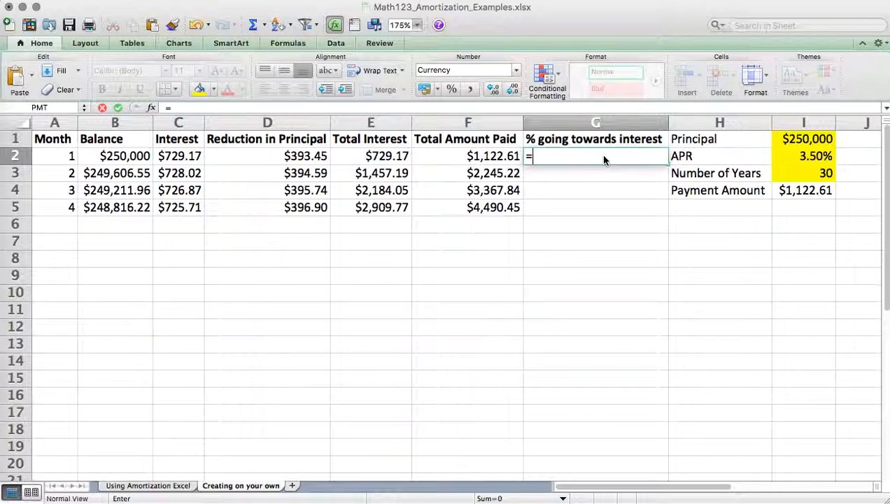
pyautogui.click(366, 159)
pyautogui.write('/')
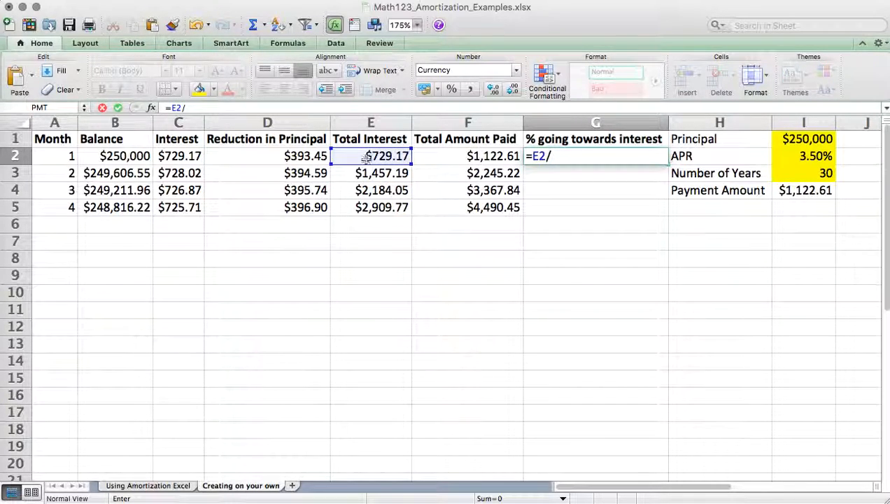
pyautogui.click(451, 157)
pyautogui.press('Return')
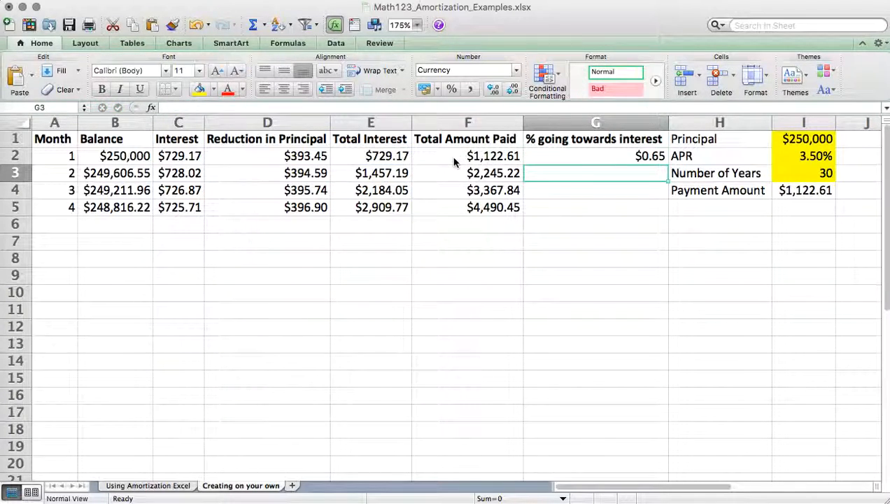
# - Format G2 as a percentage and fill it down to month 4 in G5
pyautogui.click(626, 154)
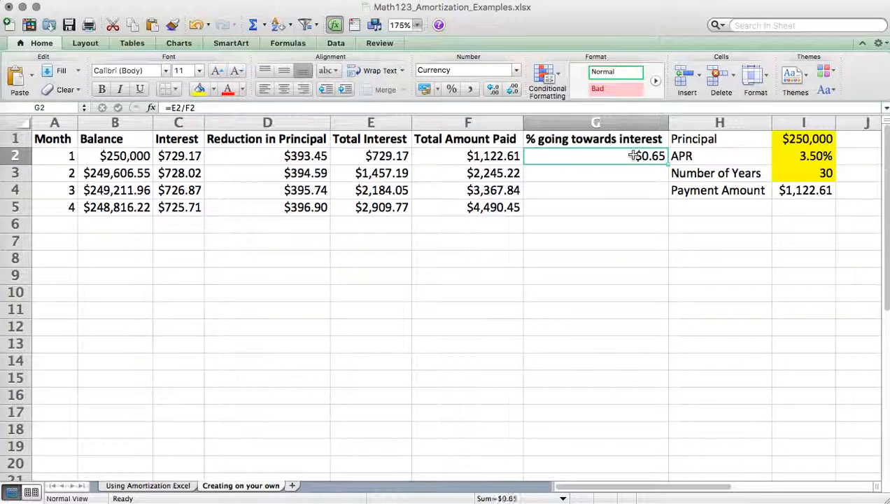
pyautogui.click(451, 89)
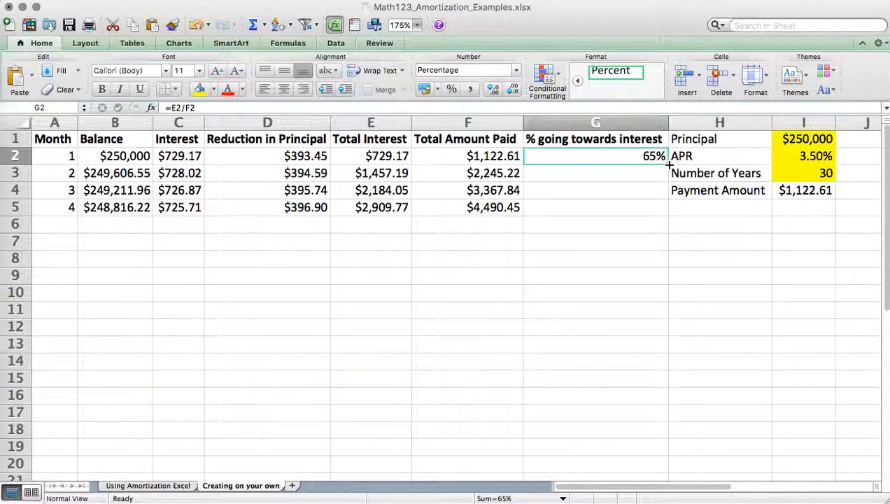
pyautogui.moveTo(668, 164); pyautogui.dragTo(665, 215)
pyautogui.click(610, 246)
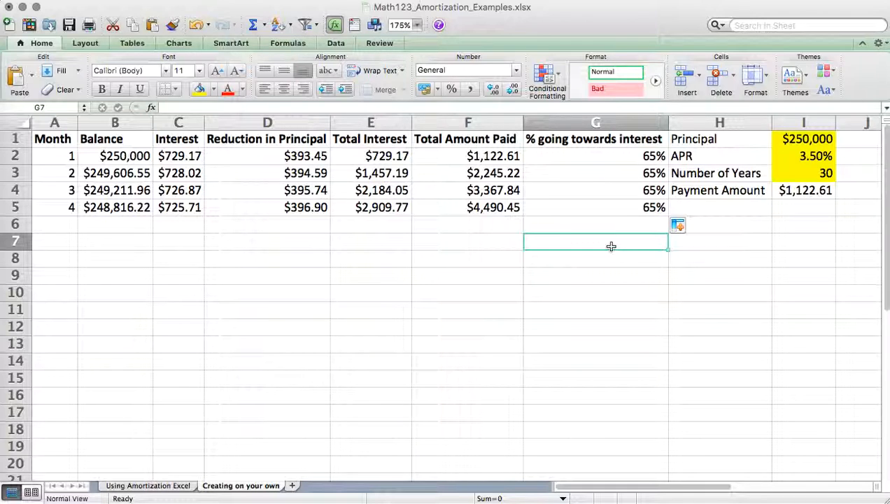
# - Show the % going towards interest values in G2:G5 with two decimal places
pyautogui.click(654, 159)
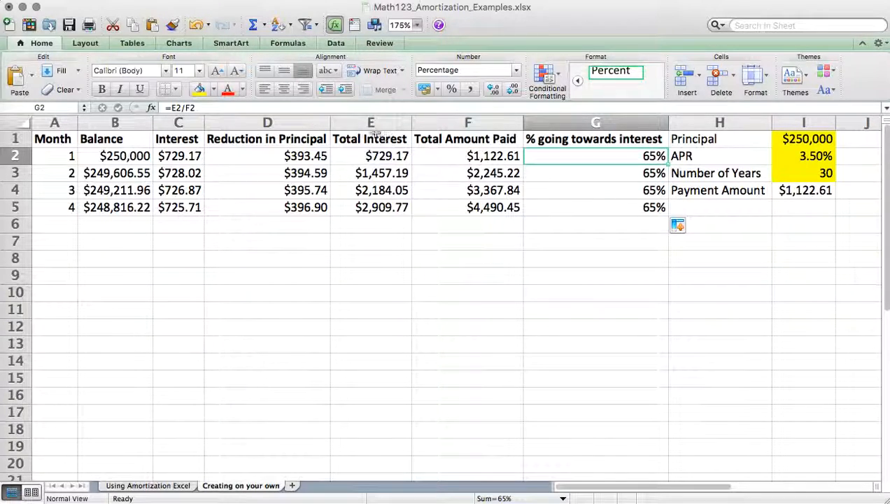
pyautogui.press('F2')
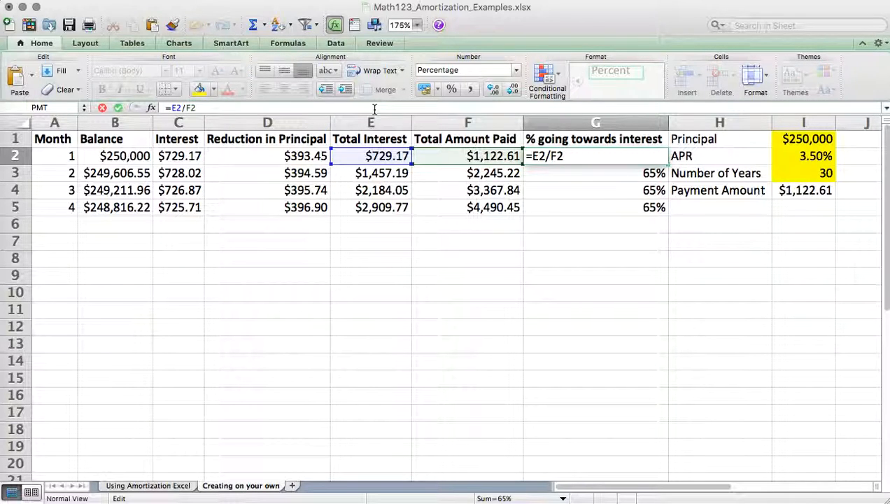
pyautogui.press('Return')
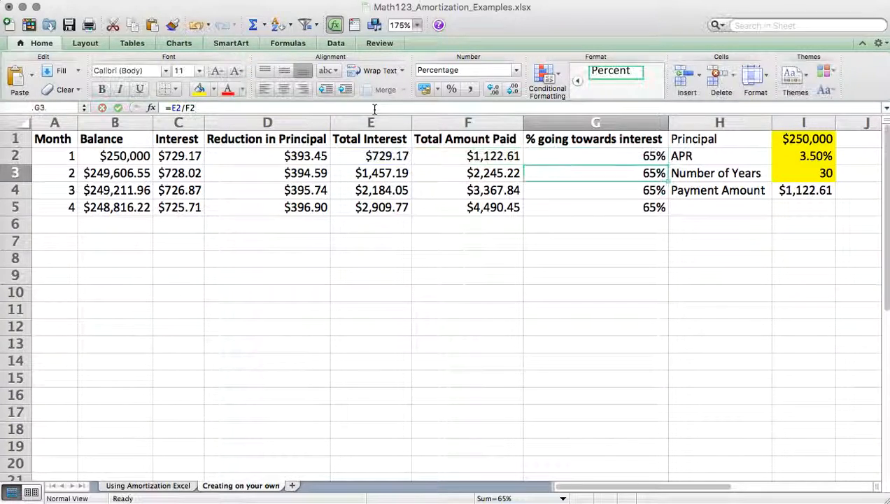
pyautogui.click(634, 211)
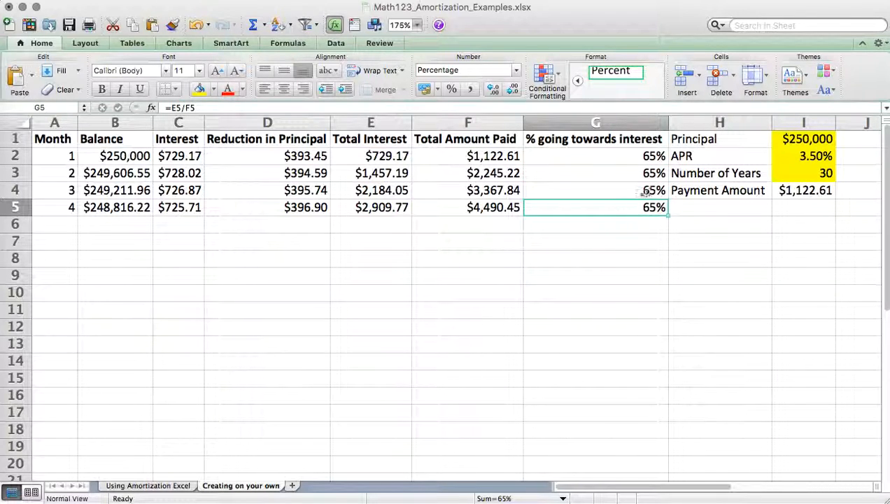
pyautogui.moveTo(644, 154); pyautogui.dragTo(641, 207)
pyautogui.click(491, 90)
pyautogui.click(491, 90)
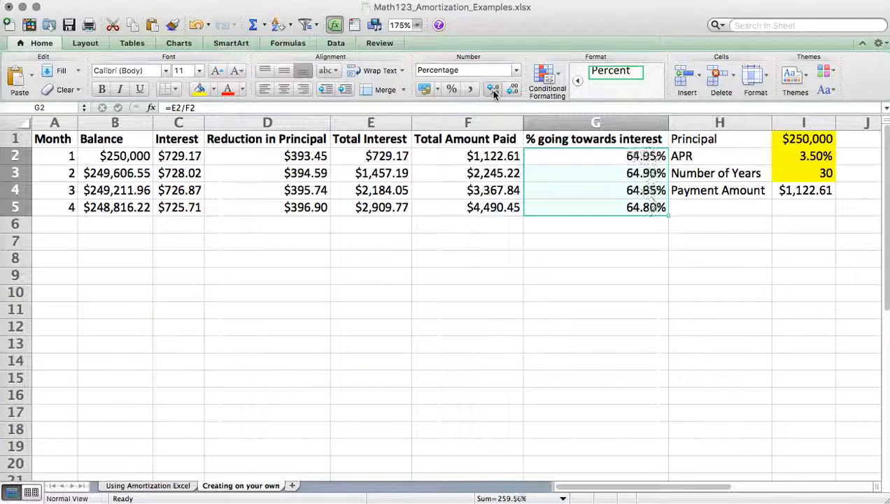
pyautogui.click(622, 225)
pyautogui.click(648, 154)
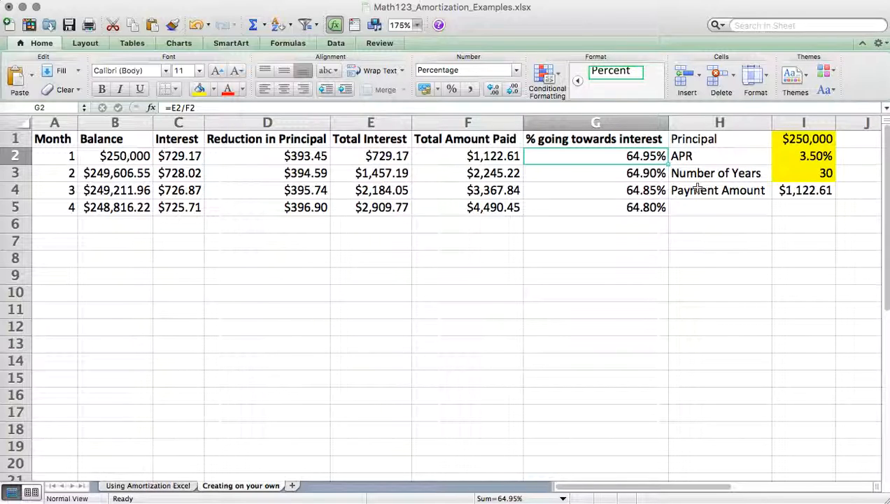
pyautogui.press('Down')
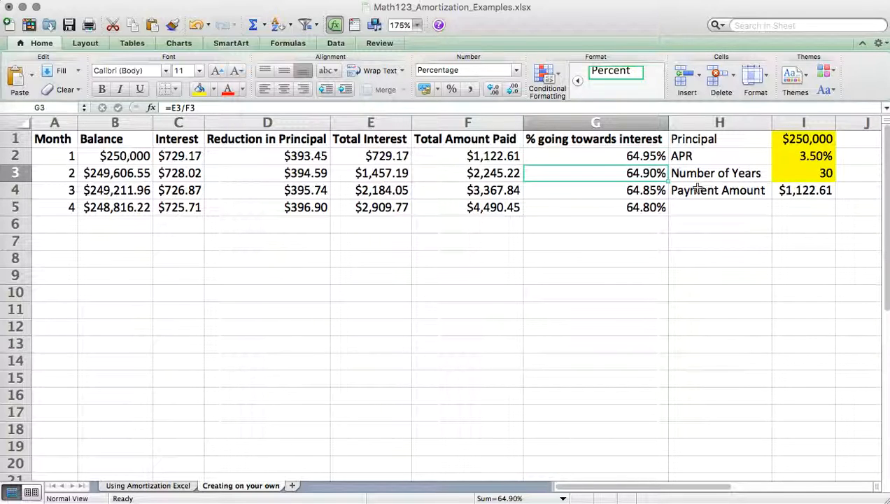
pyautogui.press('Down')
pyautogui.press('Down')
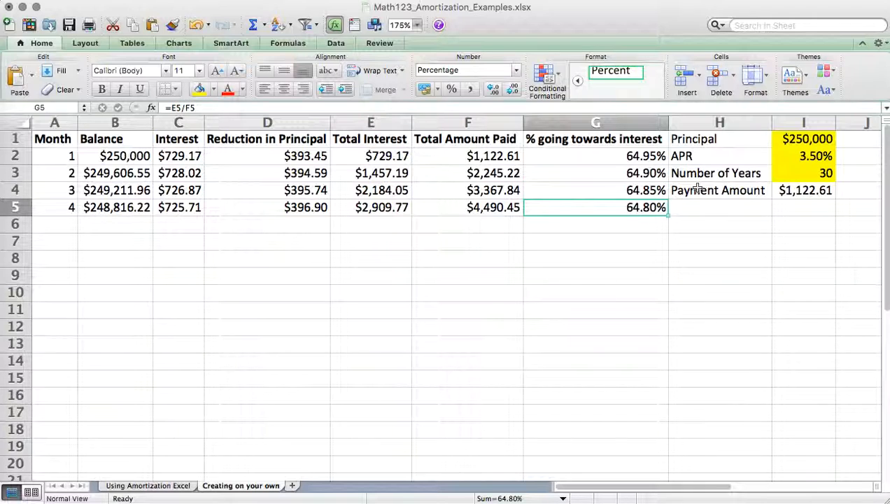
# - Fill the month 3 and month 4 rows, A4:G5, down to month 360 in row 361
pyautogui.moveTo(67, 207); pyautogui.dragTo(577, 203)
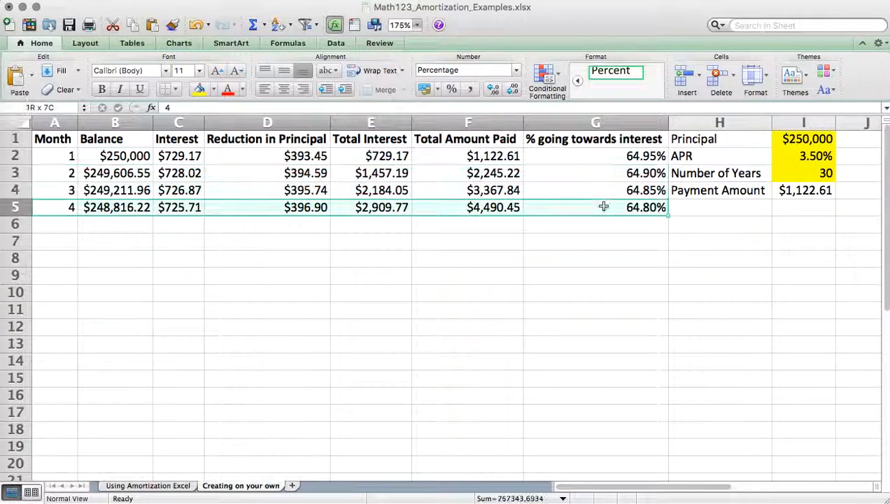
pyautogui.click(669, 215)
pyautogui.moveTo(630, 191); pyautogui.dragTo(16, 206)
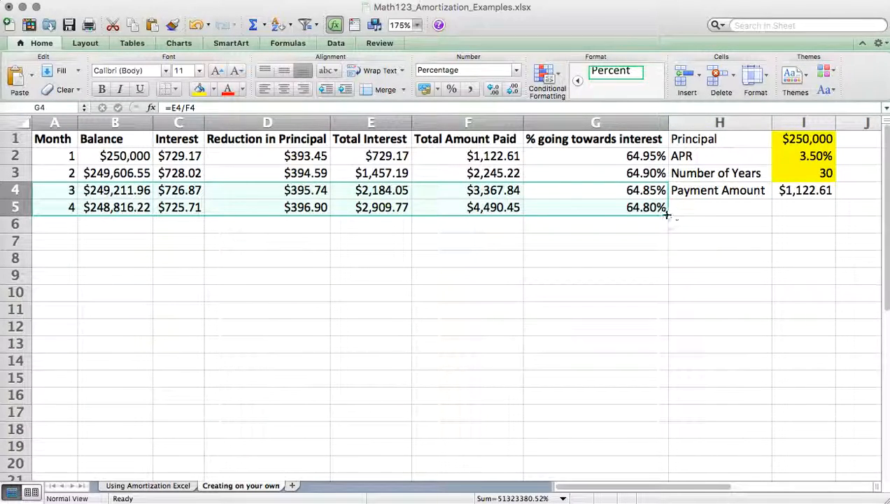
pyautogui.moveTo(668, 216); pyautogui.dragTo(671, 456)
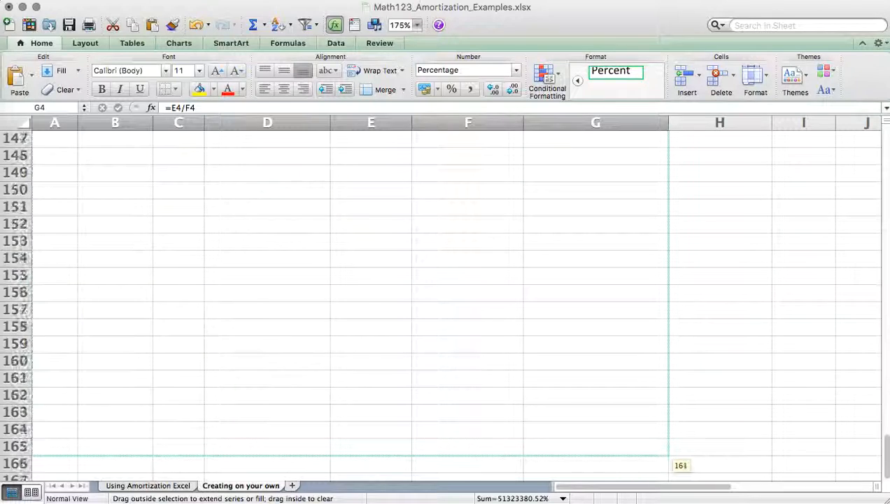
pyautogui.moveTo(670, 457); pyautogui.dragTo(671, 456)
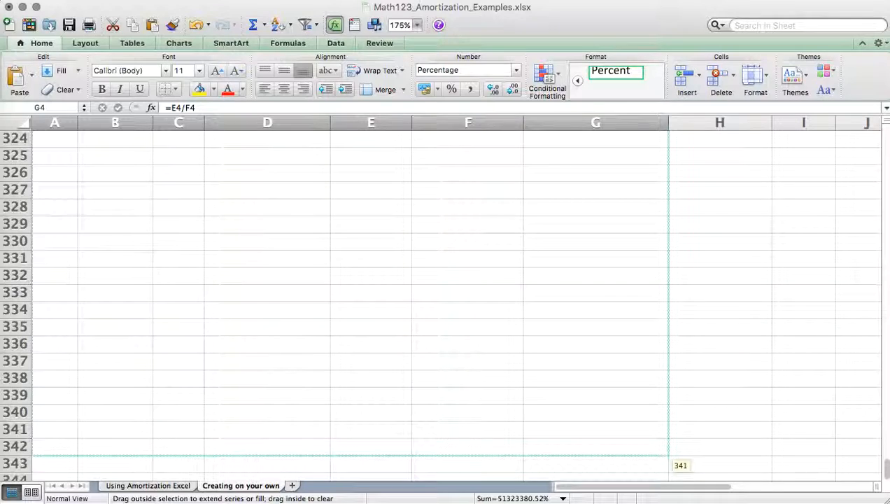
pyautogui.moveTo(650, 458); pyautogui.dragTo(651, 288)
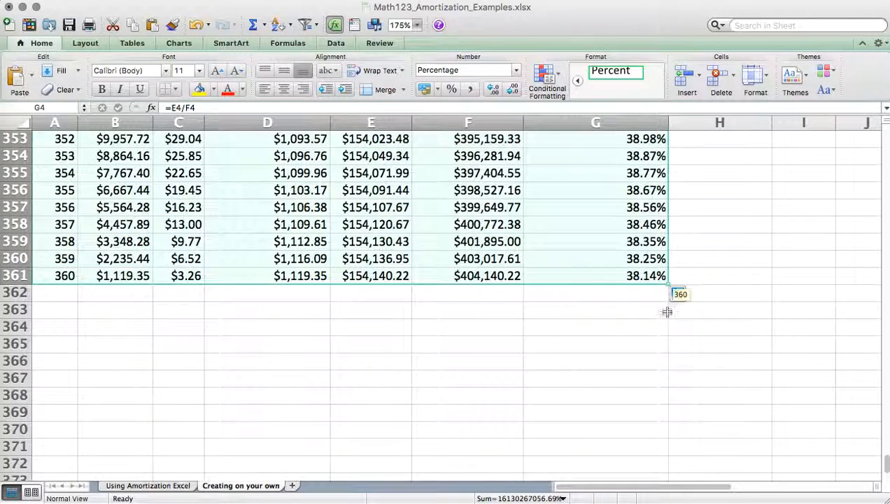
pyautogui.click(613, 317)
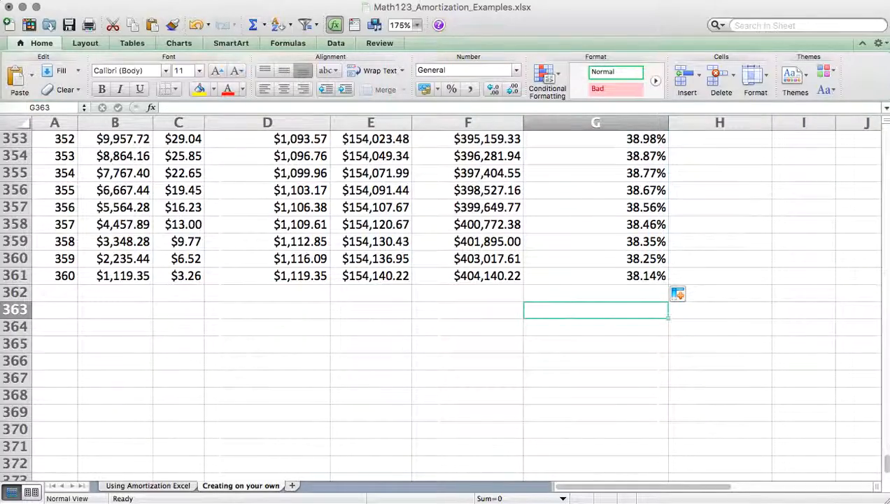
# - Freeze the top row of the sheet so the column headings from Month to % going towards interest stay in view
pyautogui.moveTo(883, 473); pyautogui.dragTo(883, 128)
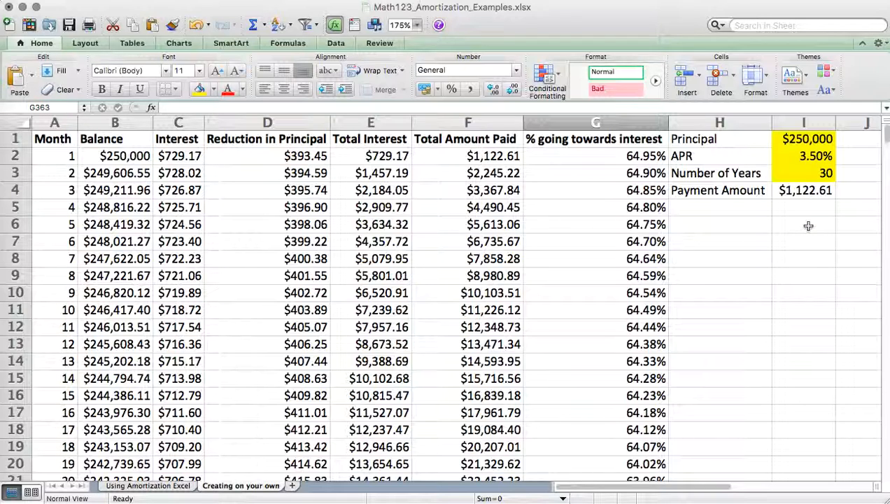
pyautogui.moveTo(887, 140); pyautogui.dragTo(873, 125)
pyautogui.click(282, 159)
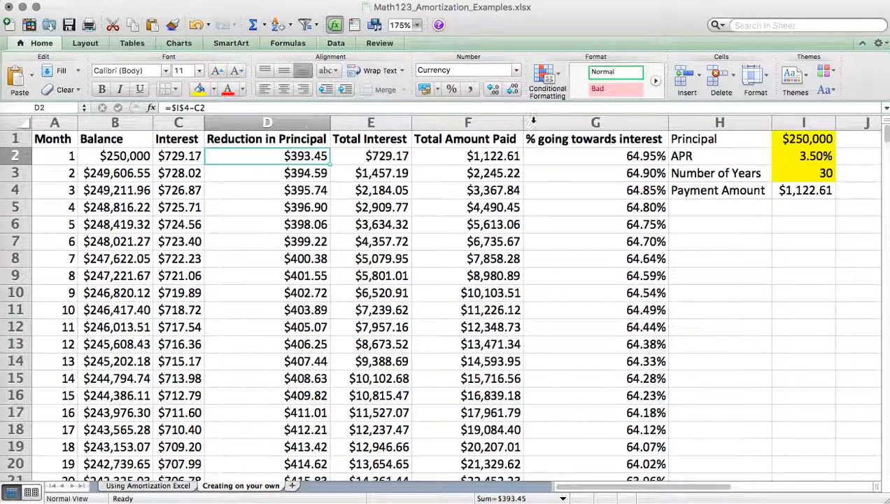
pyautogui.moveTo(885, 135); pyautogui.dragTo(873, 95)
pyautogui.moveTo(249, 115)
pyautogui.mouseDown()
pyautogui.moveTo(247, 127)
pyautogui.moveTo(247, 113)
pyautogui.mouseUp()
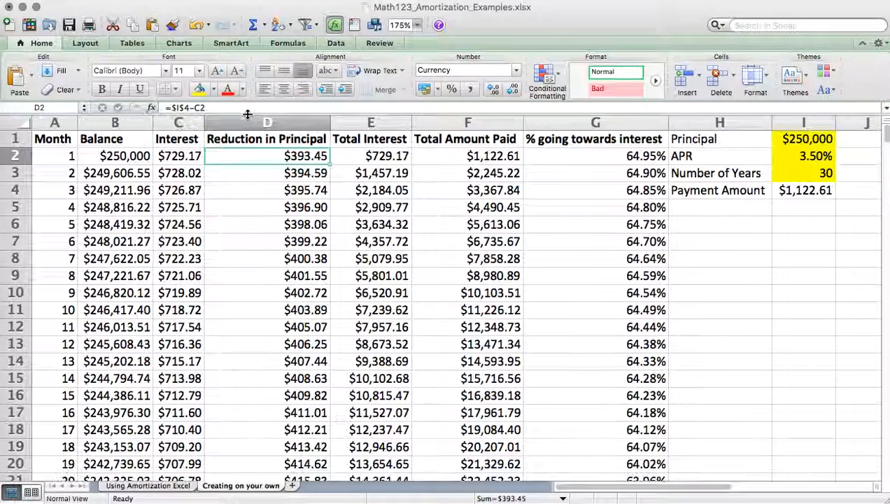
pyautogui.click(55, 142)
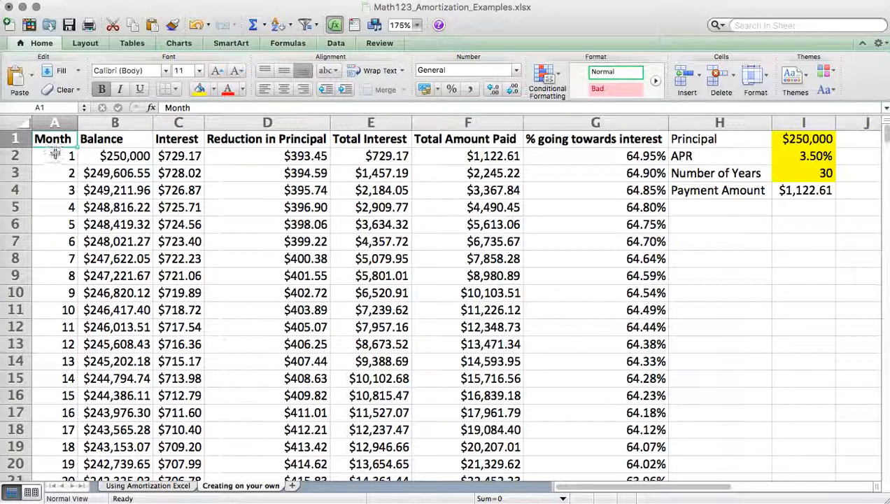
pyautogui.click(55, 154)
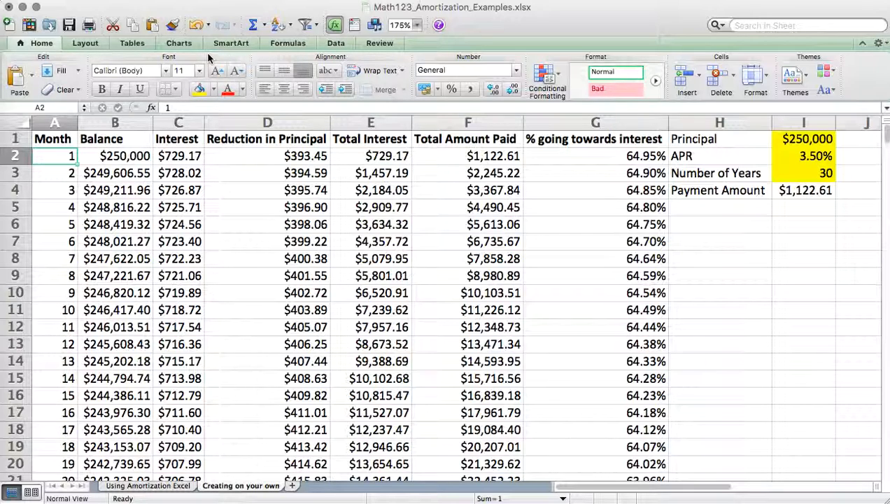
pyautogui.click(85, 43)
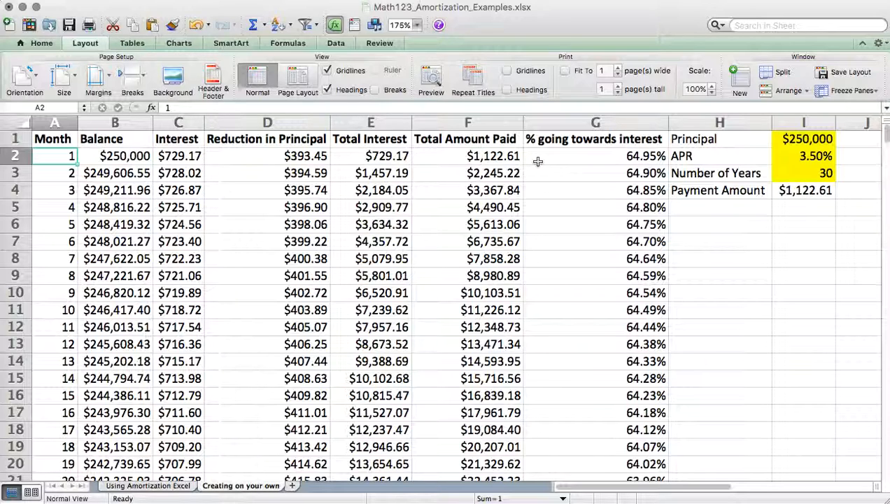
pyautogui.click(854, 92)
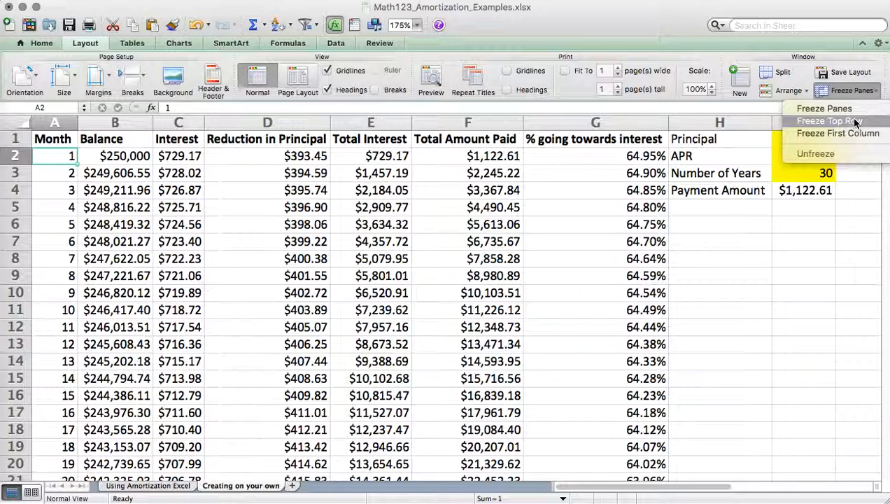
pyautogui.click(855, 122)
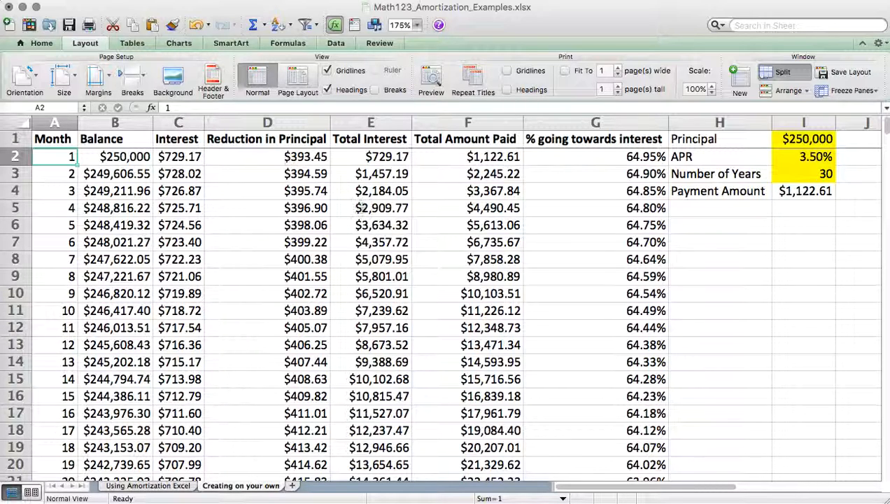
# - Extend the amortization table by one row, filling the month 360 row down to month 361 in row 362
pyautogui.click(476, 225)
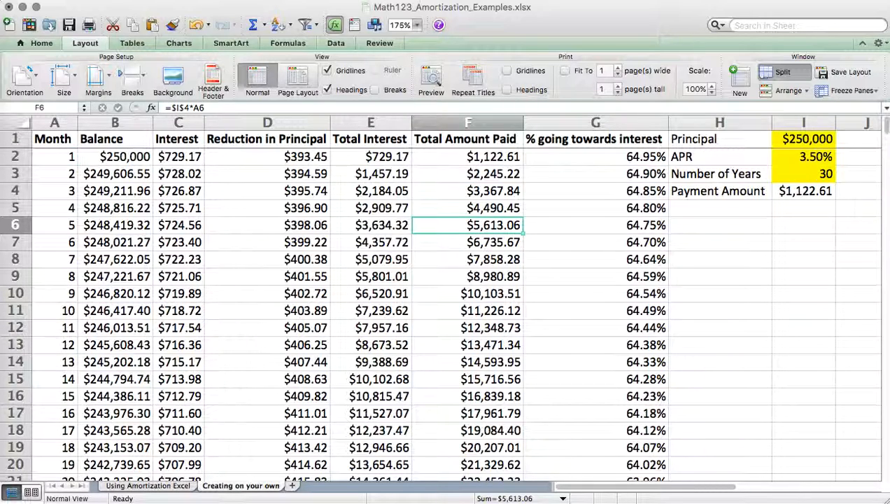
pyautogui.moveTo(887, 128); pyautogui.dragTo(868, 468)
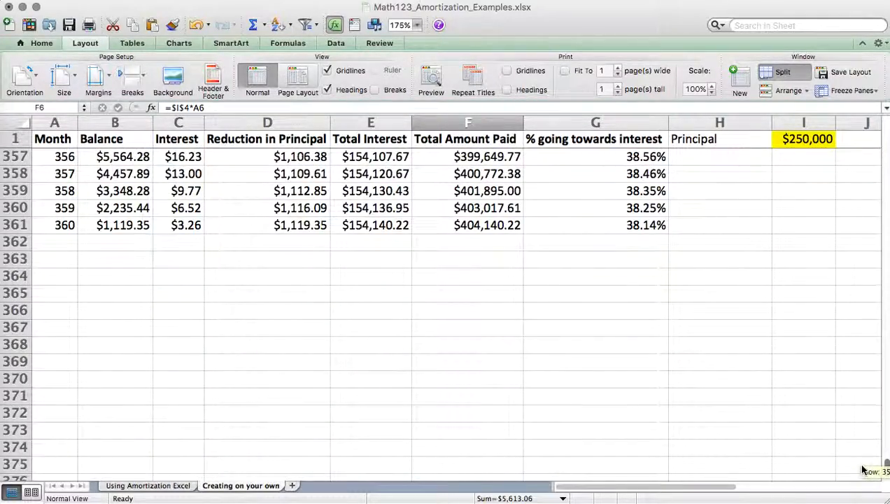
pyautogui.click(130, 228)
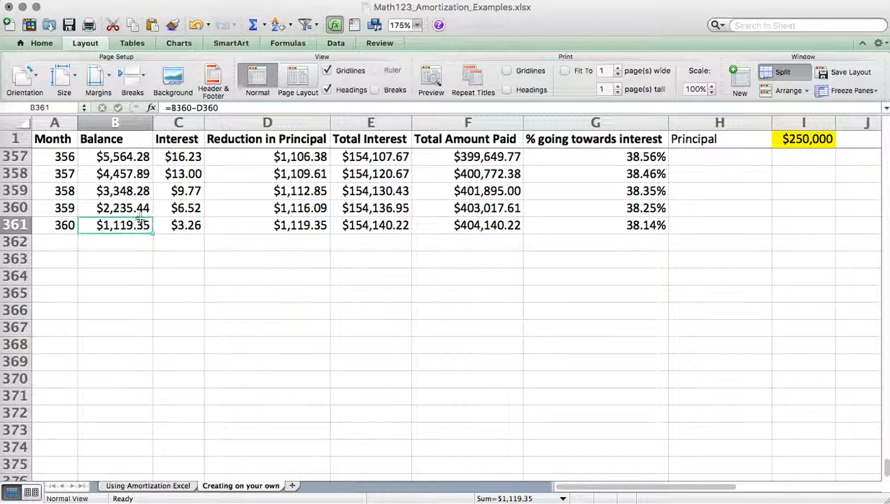
pyautogui.moveTo(62, 225); pyautogui.dragTo(669, 249)
pyautogui.click(186, 285)
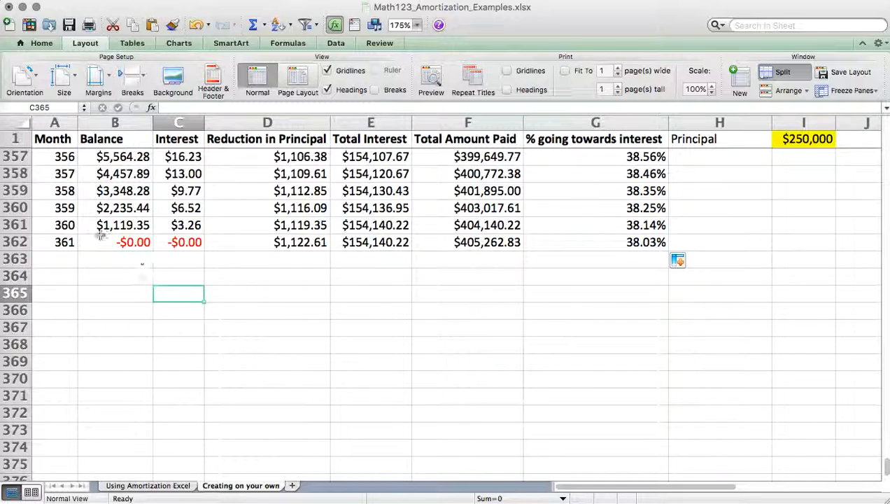
# - Examine the ending Balance, Reduction in Principal, Total Interest, Total Amount Paid and % going towards interest in the last rows
pyautogui.click(113, 240)
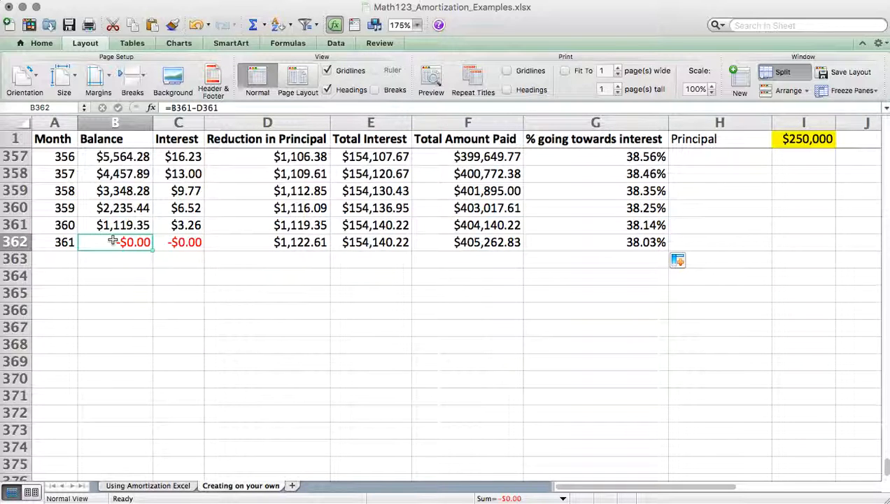
pyautogui.click(120, 226)
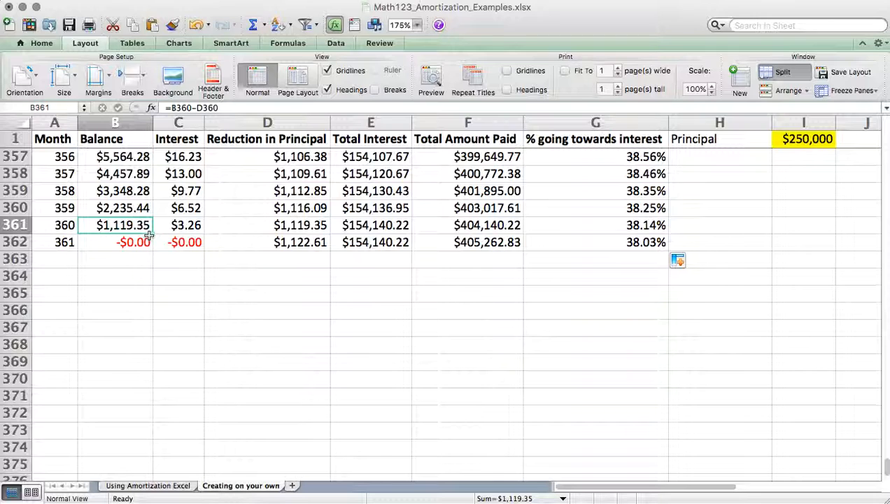
pyautogui.click(254, 226)
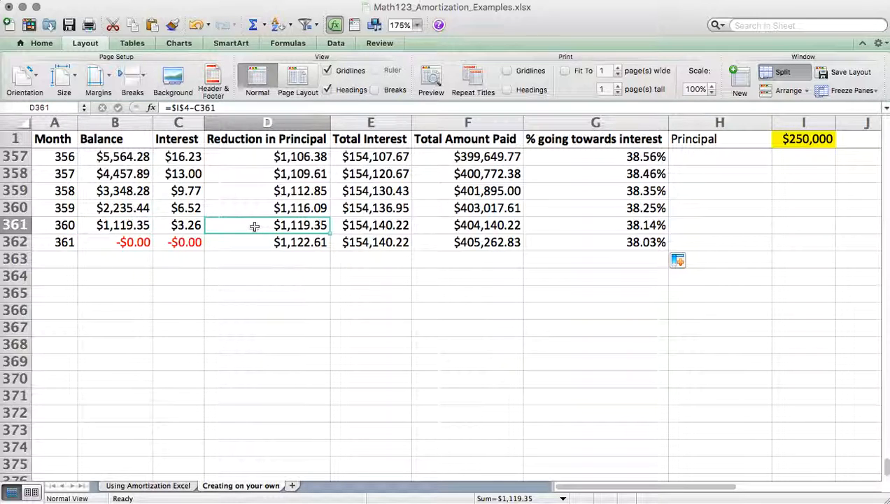
pyautogui.click(389, 226)
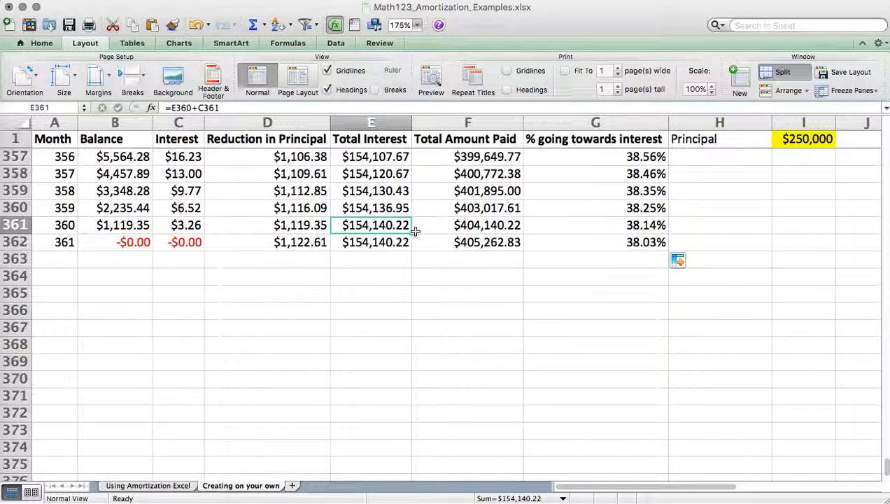
pyautogui.click(477, 228)
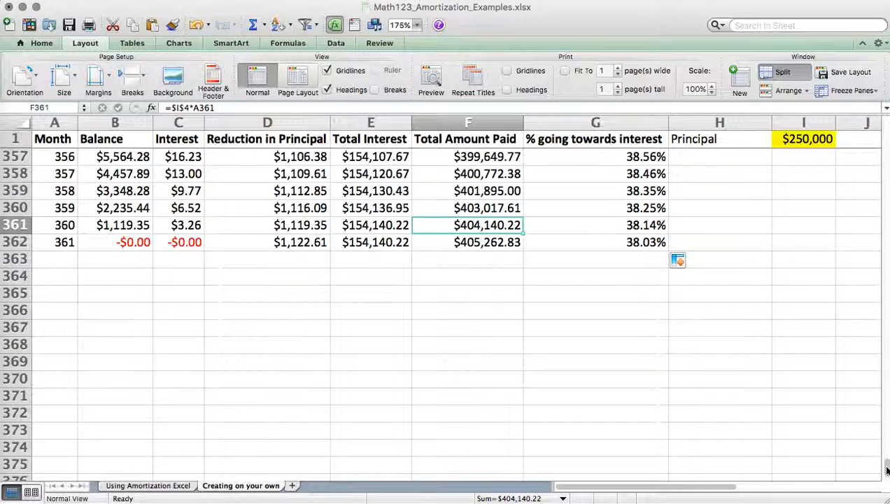
pyautogui.moveTo(886, 469)
pyautogui.mouseDown()
pyautogui.moveTo(885, 123)
pyautogui.moveTo(885, 459)
pyautogui.mouseUp()
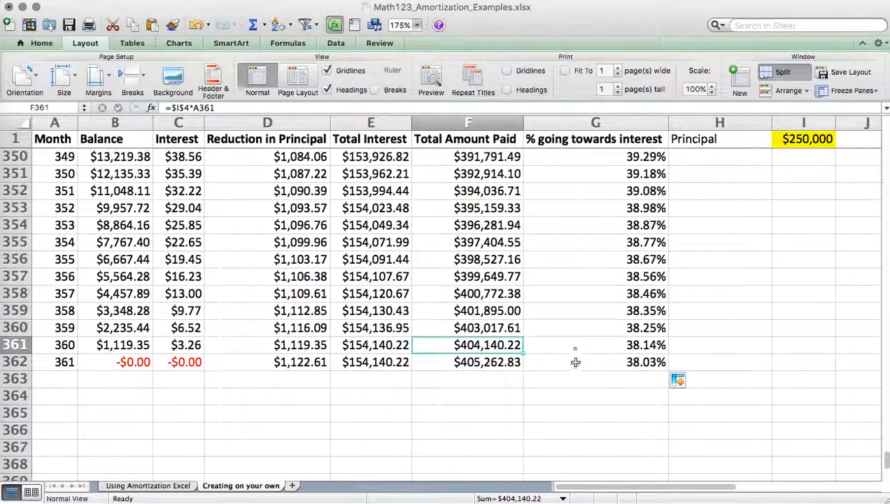
pyautogui.click(593, 345)
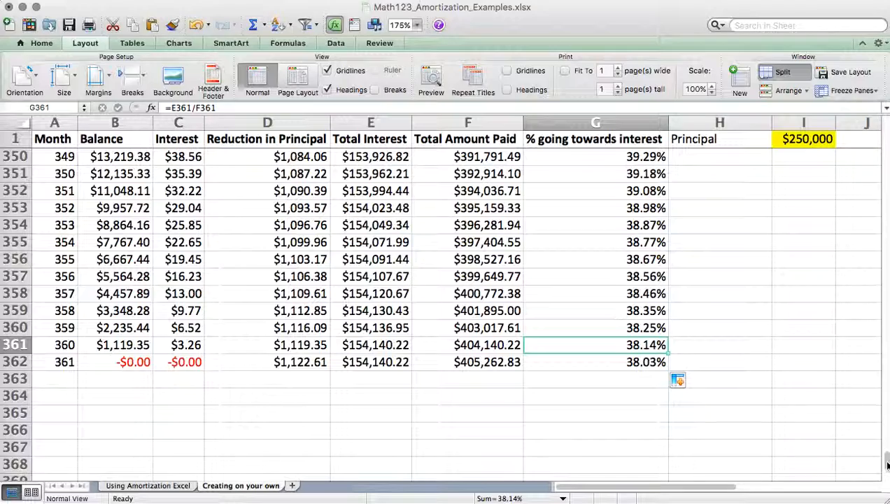
# - Review the APR and headings at the start of the table, and look at the Using Amortization Excel sheet for comparison
pyautogui.moveTo(886, 464); pyautogui.dragTo(884, 129)
pyautogui.click(800, 149)
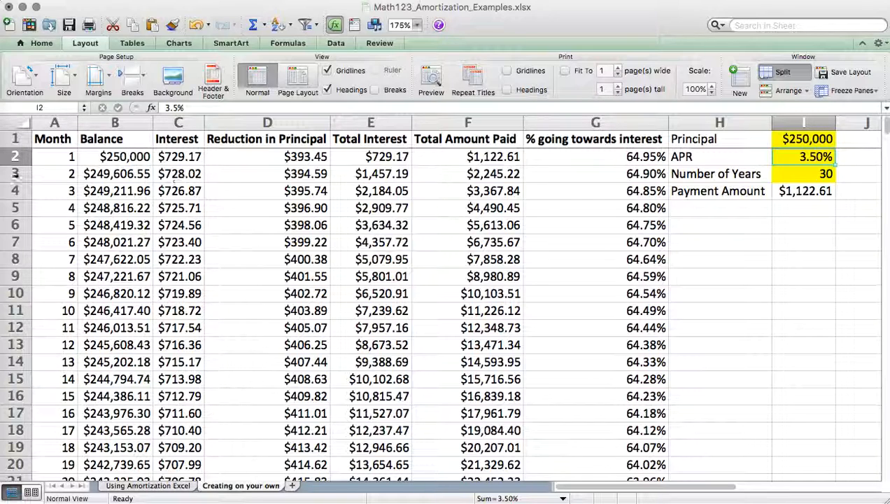
pyautogui.click(43, 137)
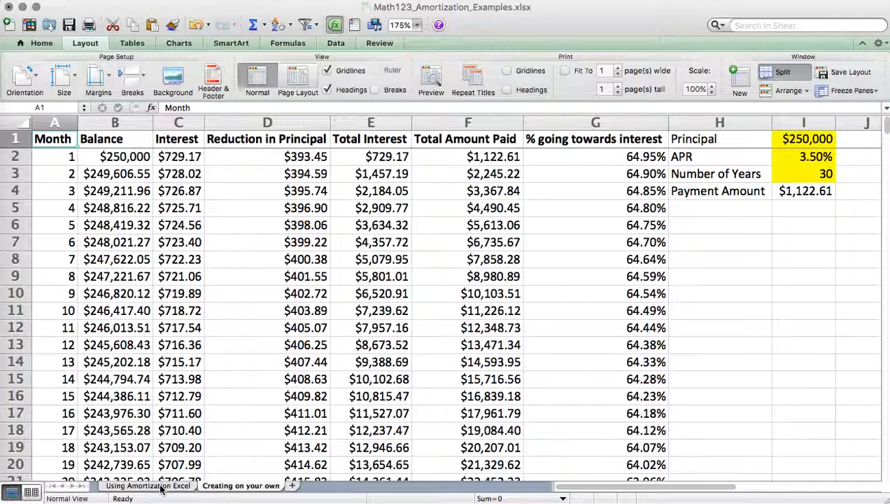
pyautogui.click(569, 139)
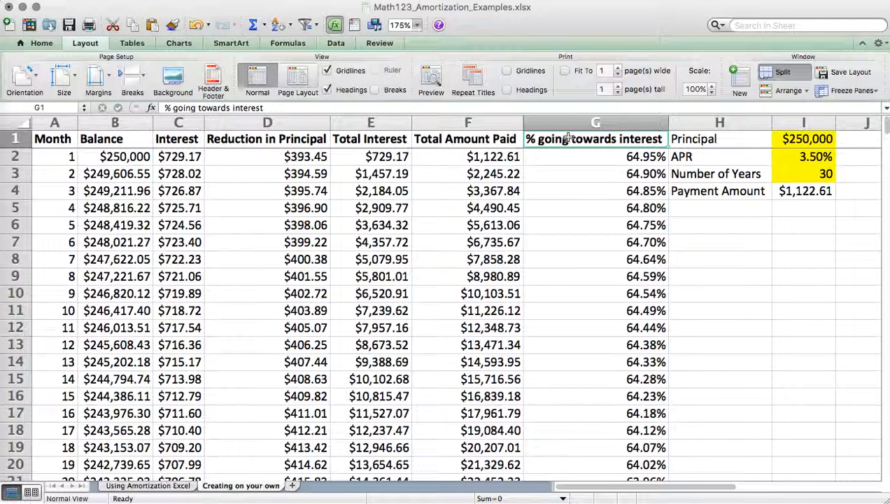
pyautogui.click(472, 157)
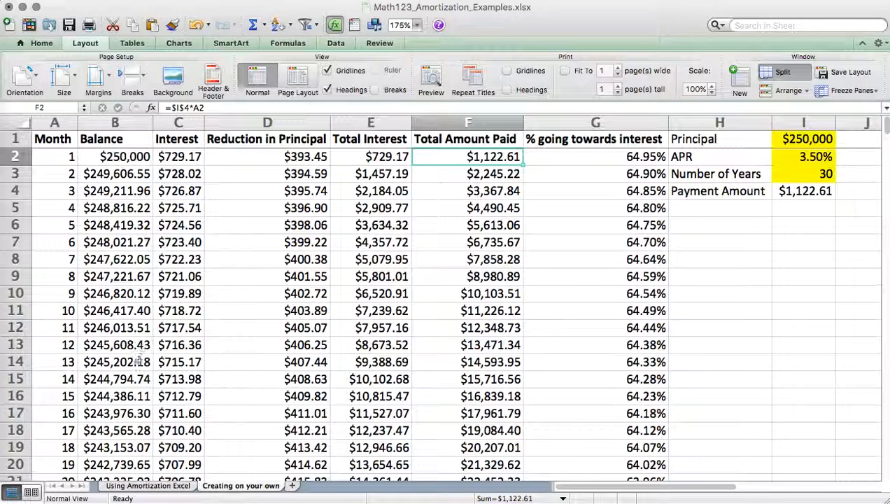
pyautogui.click(175, 489)
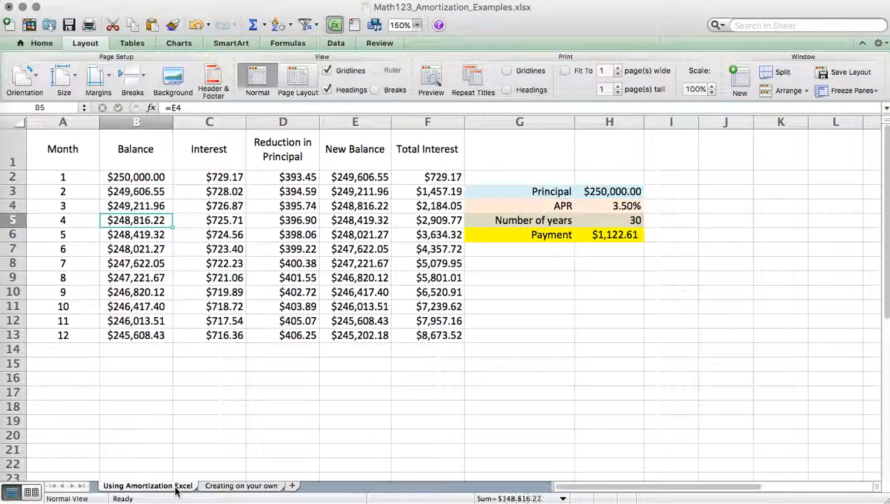
pyautogui.click(65, 158)
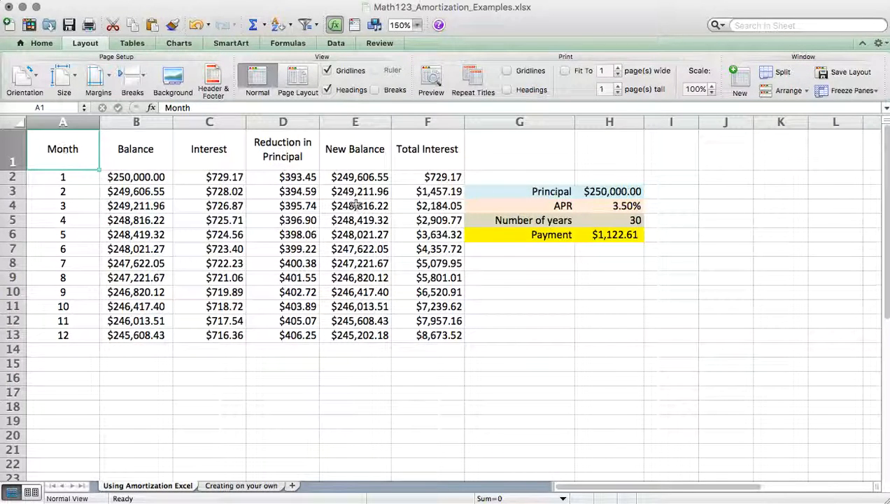